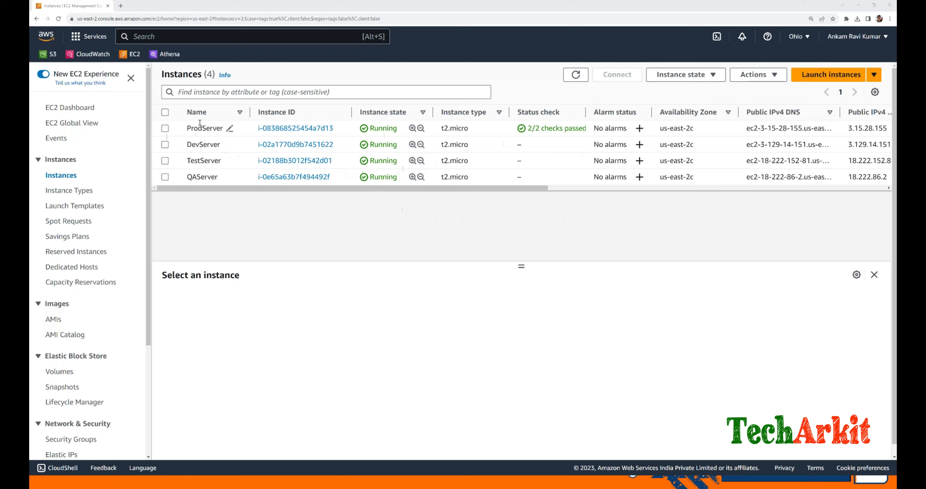
- Refresh the instance list, widen the Status check column and view the details of ProdServer
{"action": "left_click", "coordinate": [576, 74]}
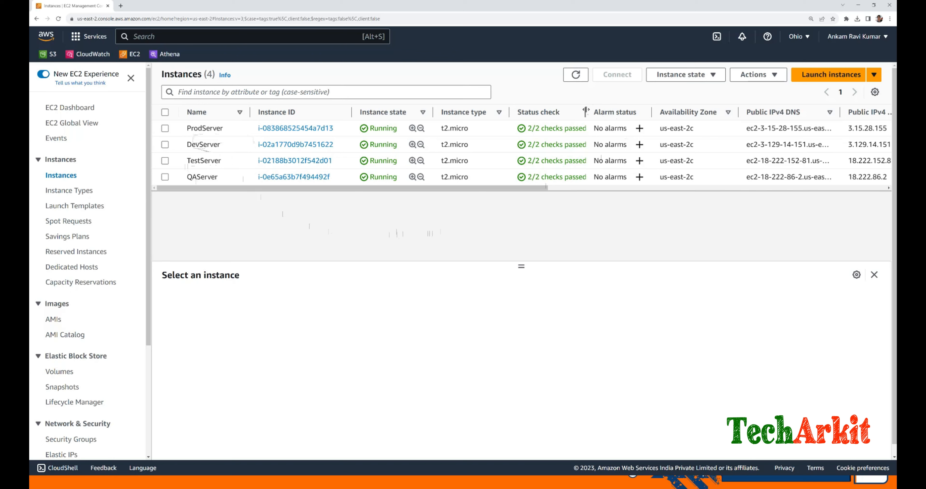
{"action": "left_click_drag", "start_coordinate": [586, 112], "coordinate": [599, 111]}
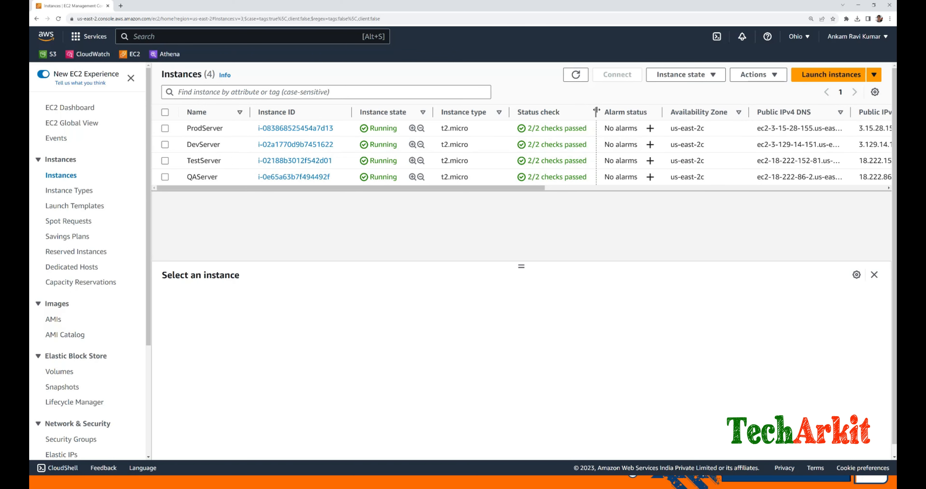
{"action": "left_click", "coordinate": [165, 128]}
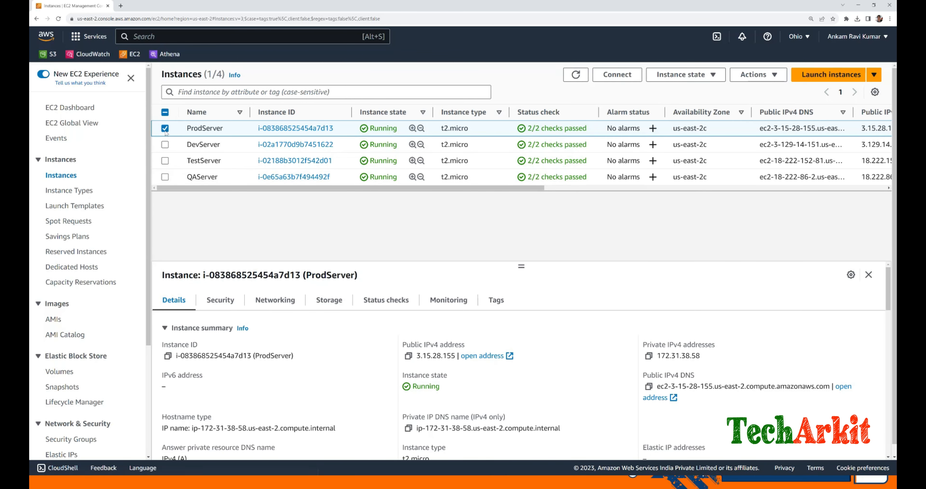
{"action": "left_click", "coordinate": [165, 129]}
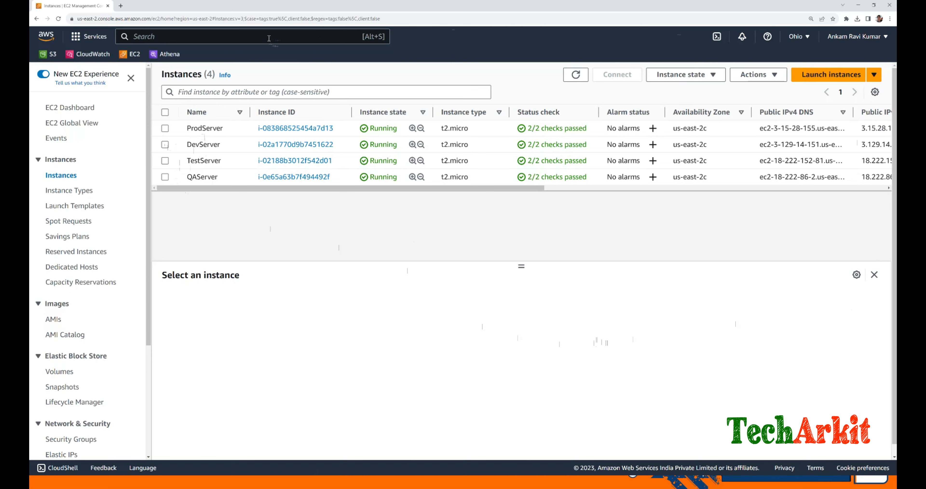
- Find the IAM service, go to its roles and start creating a new role
{"action": "type", "text": "iam"}
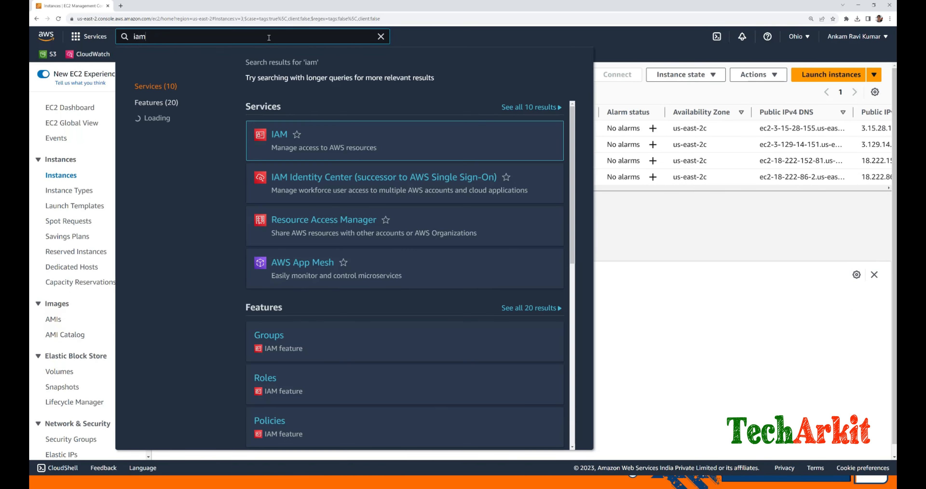
{"action": "left_click", "coordinate": [278, 136]}
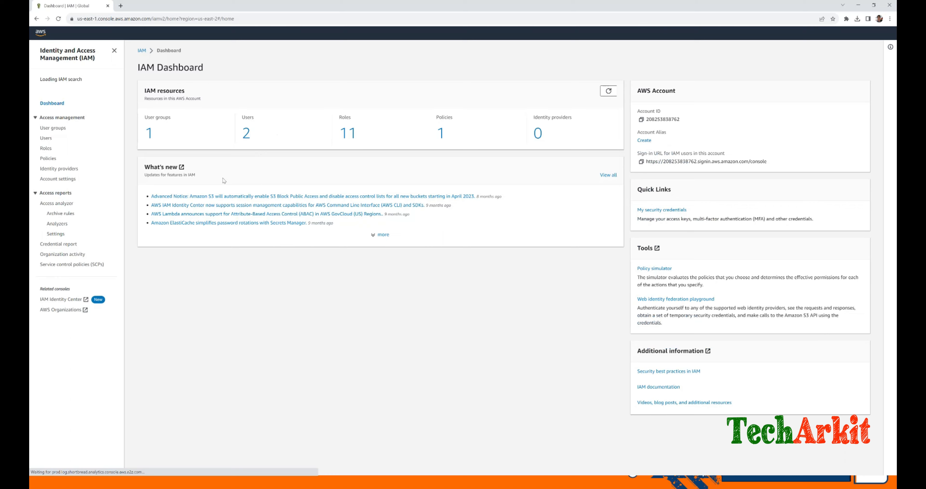
{"action": "left_click", "coordinate": [46, 151]}
{"action": "left_click", "coordinate": [45, 162]}
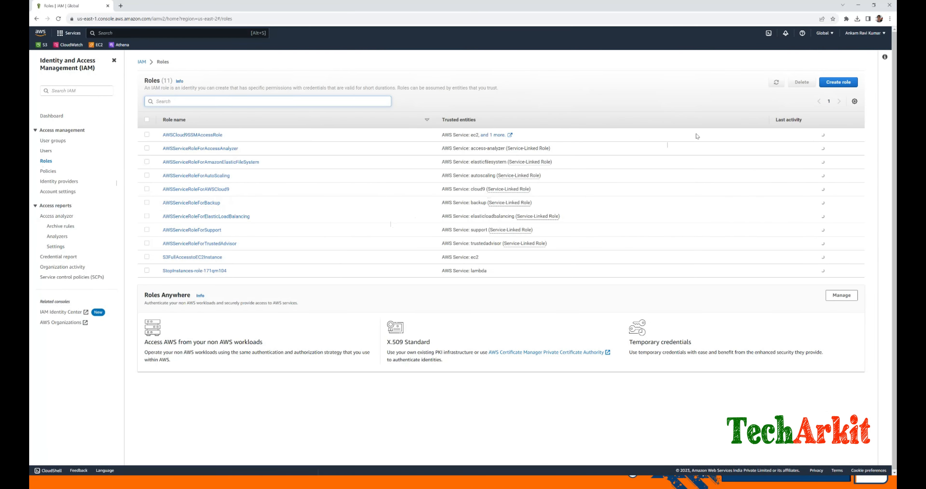
{"action": "left_click", "coordinate": [839, 82]}
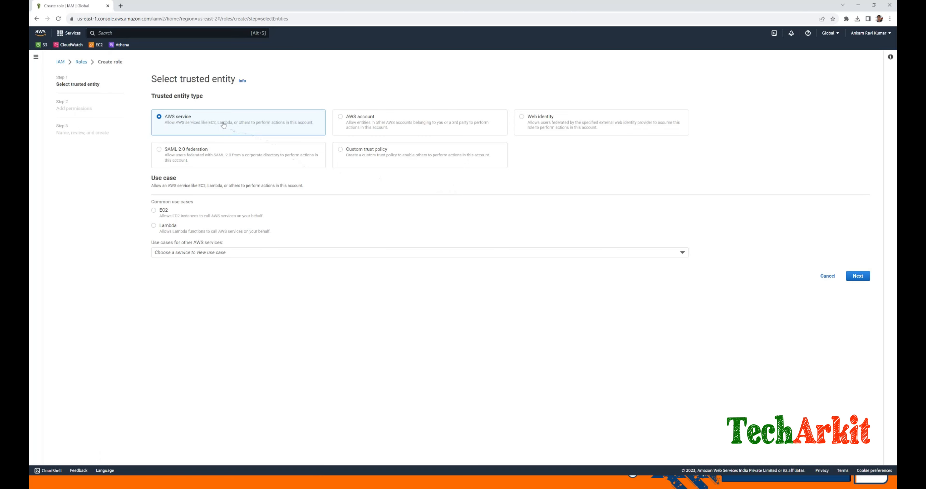
{"action": "left_click", "coordinate": [387, 156]}
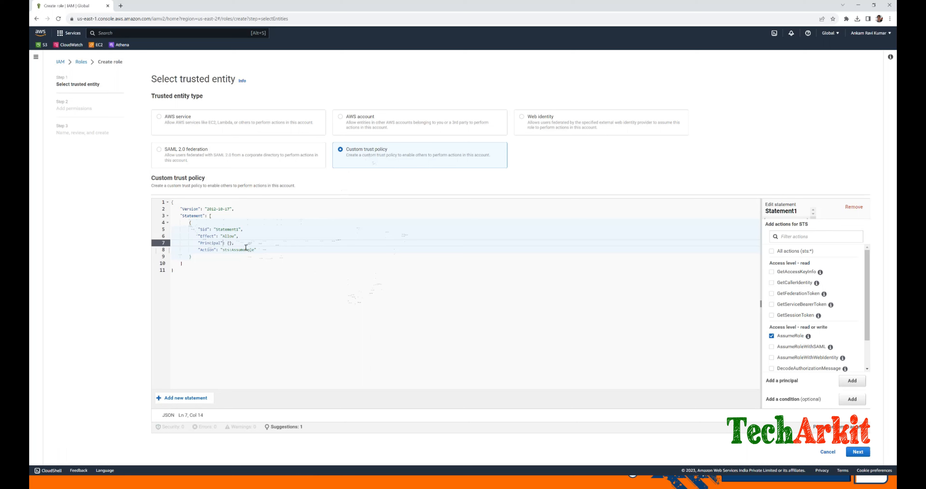
{"action": "left_click_drag", "start_coordinate": [197, 236], "coordinate": [314, 251]}
{"action": "left_click", "coordinate": [314, 251]}
{"action": "left_click", "coordinate": [179, 121]}
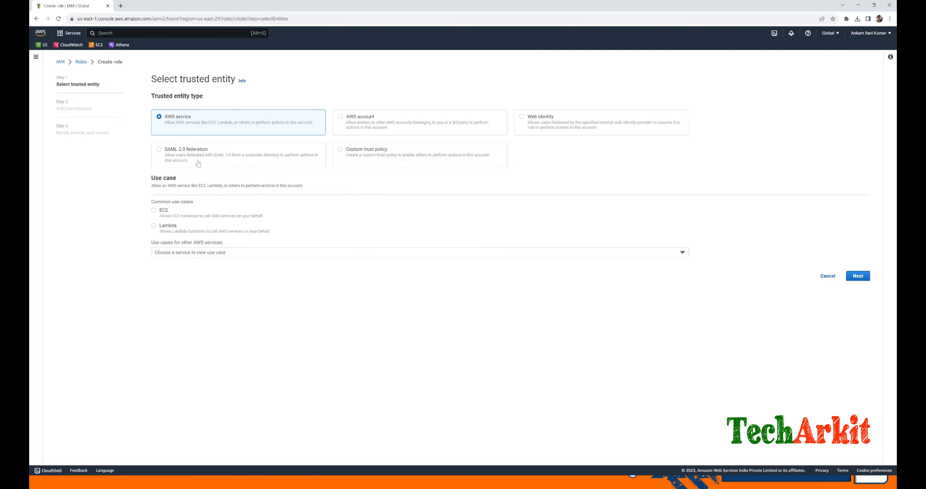
- Choose EC2 as the use case, continue to the role's permissions and widen the Policy name column
{"action": "left_click", "coordinate": [208, 254]}
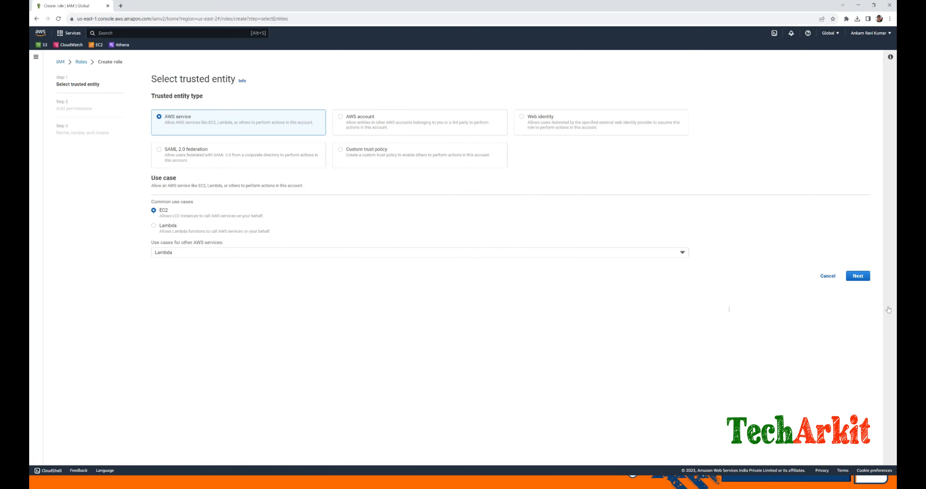
{"action": "left_click", "coordinate": [863, 280]}
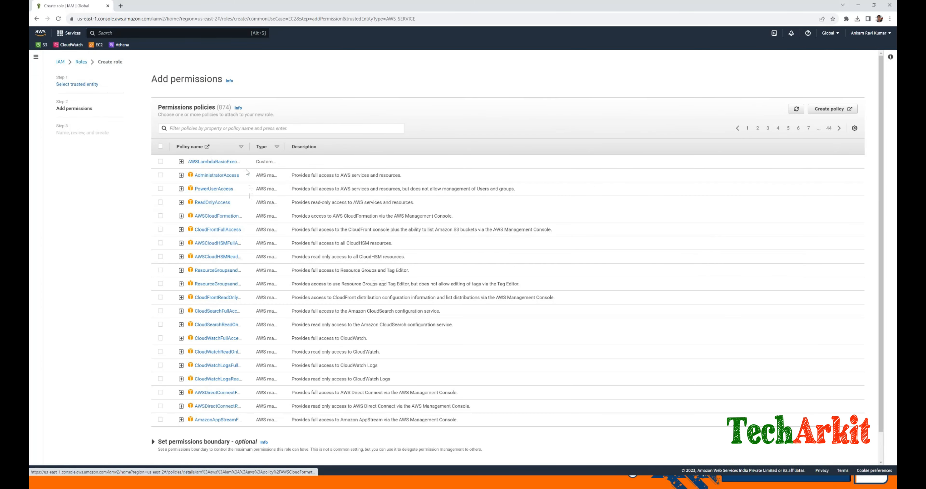
{"action": "left_click_drag", "start_coordinate": [250, 146], "coordinate": [318, 147]}
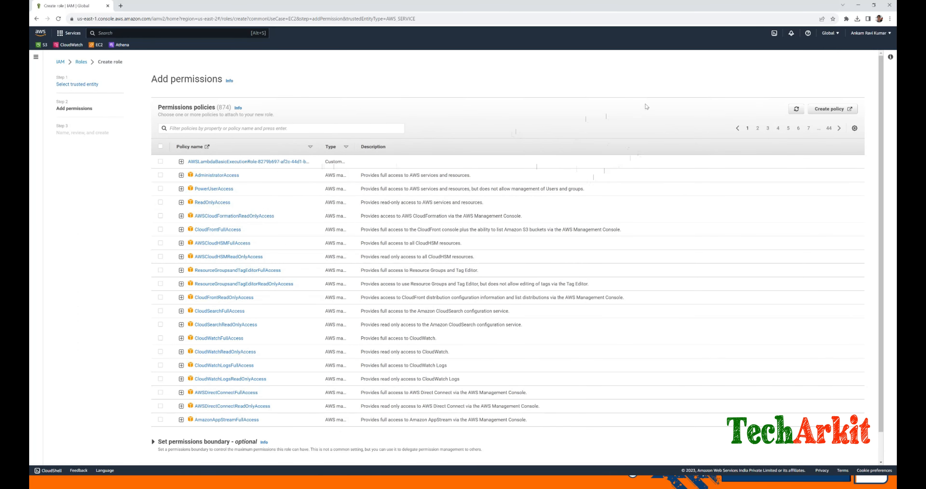
- Start creating a new permissions policy and select EC2 as its service
{"action": "left_click", "coordinate": [845, 108]}
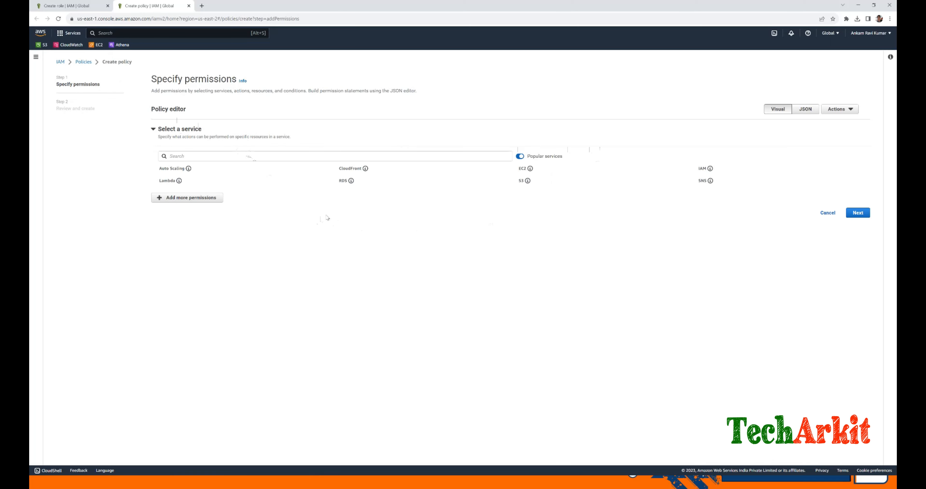
{"action": "left_click", "coordinate": [203, 155]}
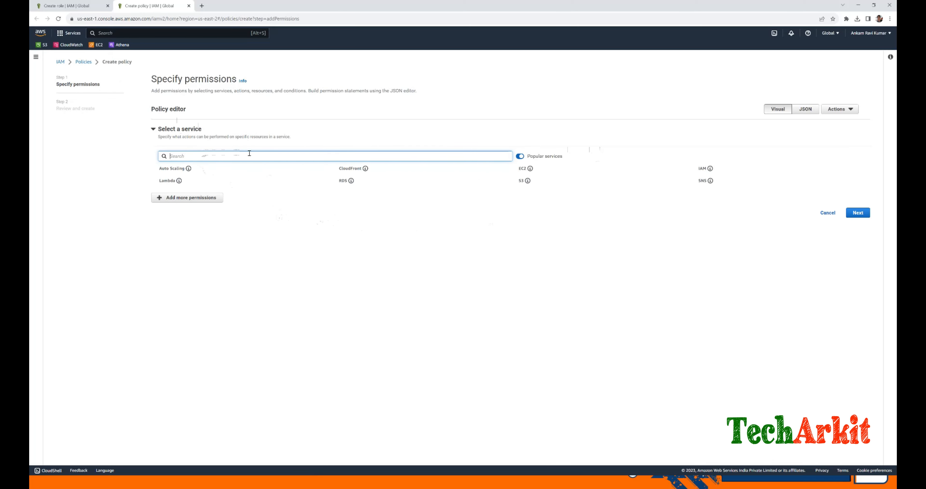
{"action": "left_click", "coordinate": [523, 169]}
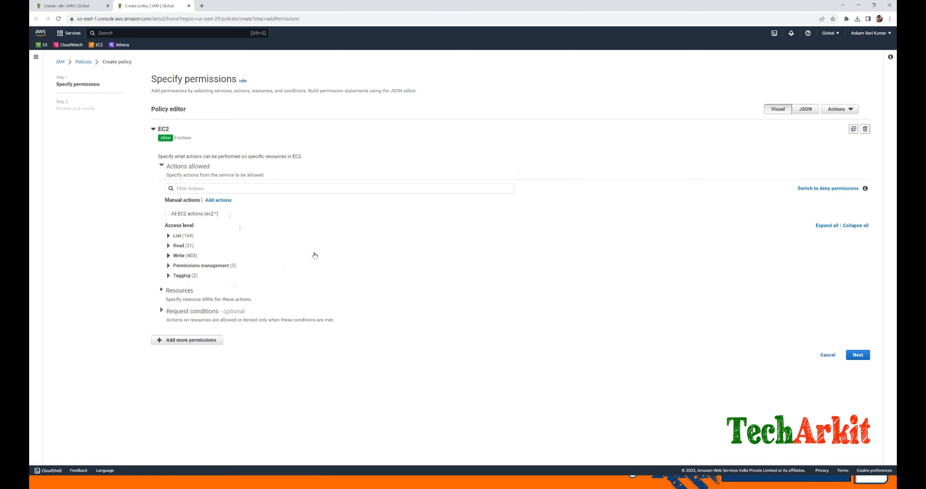
{"action": "left_click_drag", "start_coordinate": [200, 137], "coordinate": [164, 131]}
{"action": "left_click", "coordinate": [164, 131]}
{"action": "left_click", "coordinate": [226, 141]}
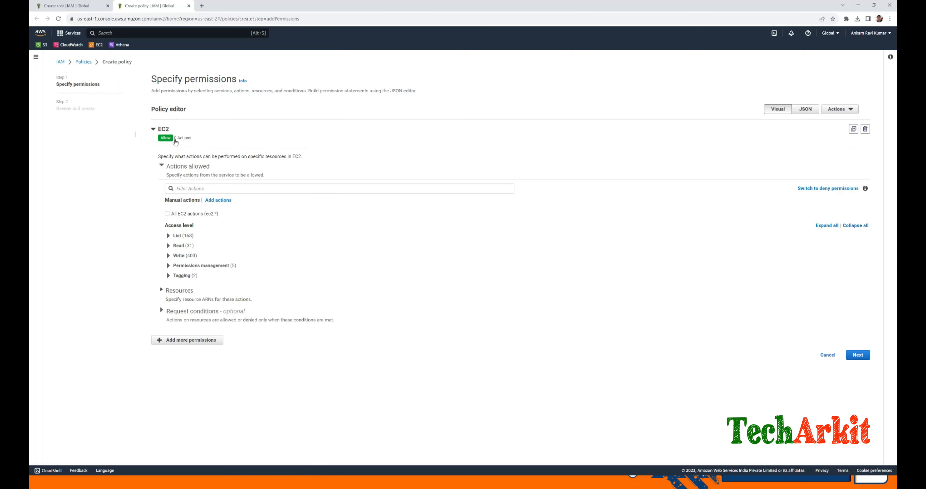
{"action": "left_click", "coordinate": [807, 189]}
{"action": "left_click", "coordinate": [813, 188]}
- Allow the DescribeInstances action from the List access level of the EC2 permissions
{"action": "left_click", "coordinate": [168, 236]}
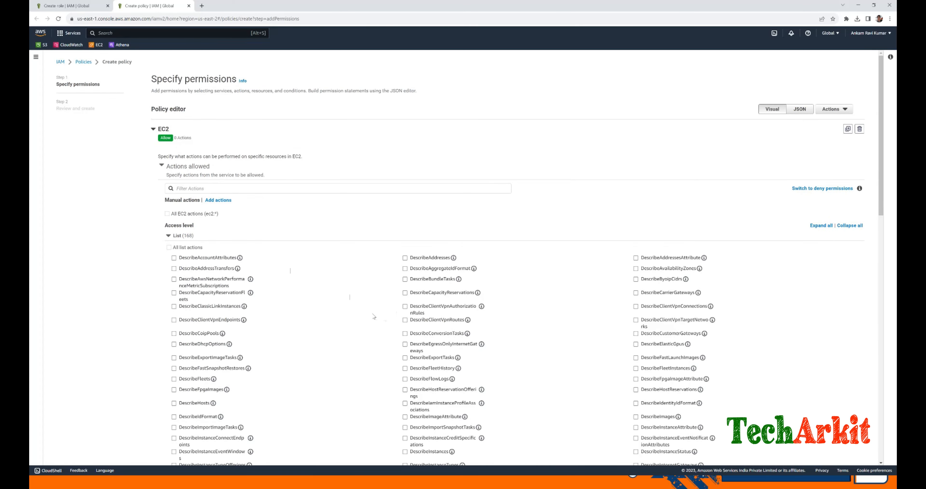
{"action": "scroll", "coordinate": [374, 316], "scroll_direction": "down", "scroll_amount": 5}
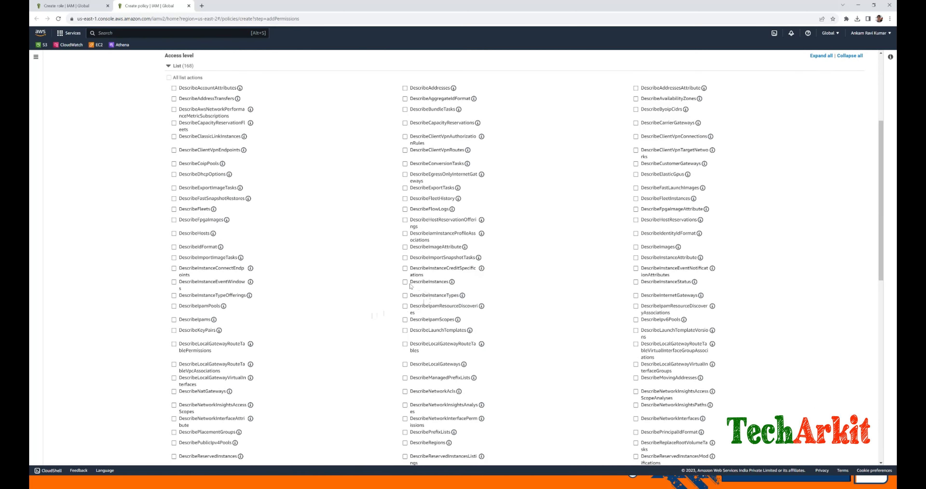
{"action": "left_click", "coordinate": [406, 282]}
{"action": "scroll", "coordinate": [405, 283], "scroll_direction": "up", "scroll_amount": 5}
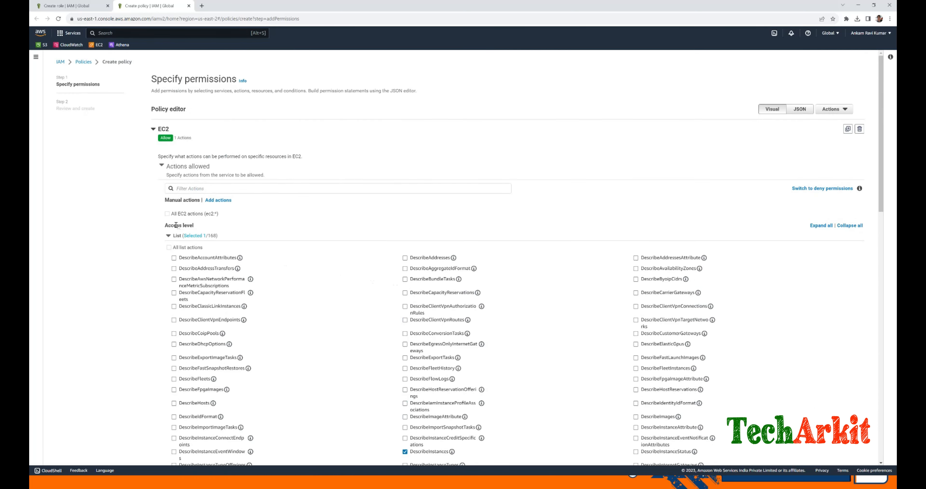
{"action": "left_click", "coordinate": [169, 235]}
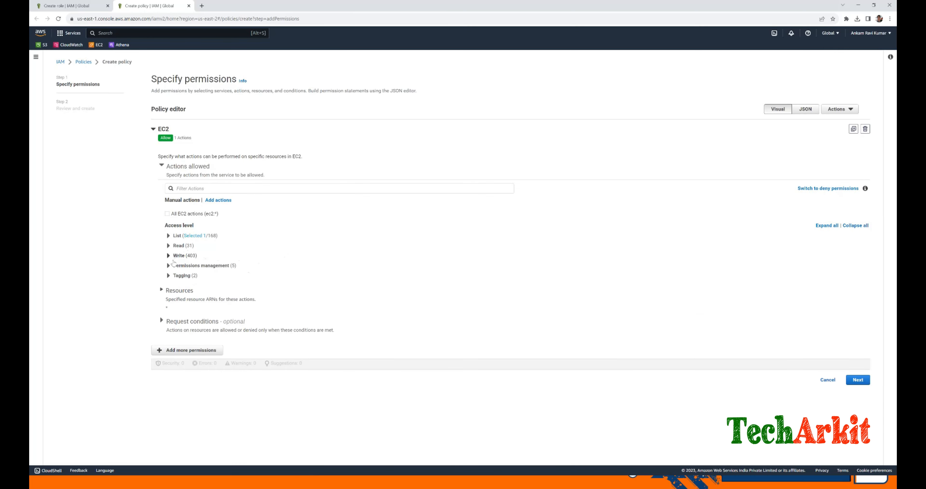
- Allow the StartInstances and StopInstances actions from the Write access level of the EC2 permissions
{"action": "left_click", "coordinate": [169, 256]}
{"action": "scroll", "coordinate": [468, 305], "scroll_direction": "down", "scroll_amount": 2}
{"action": "scroll", "coordinate": [467, 305], "scroll_direction": "down", "scroll_amount": 20}
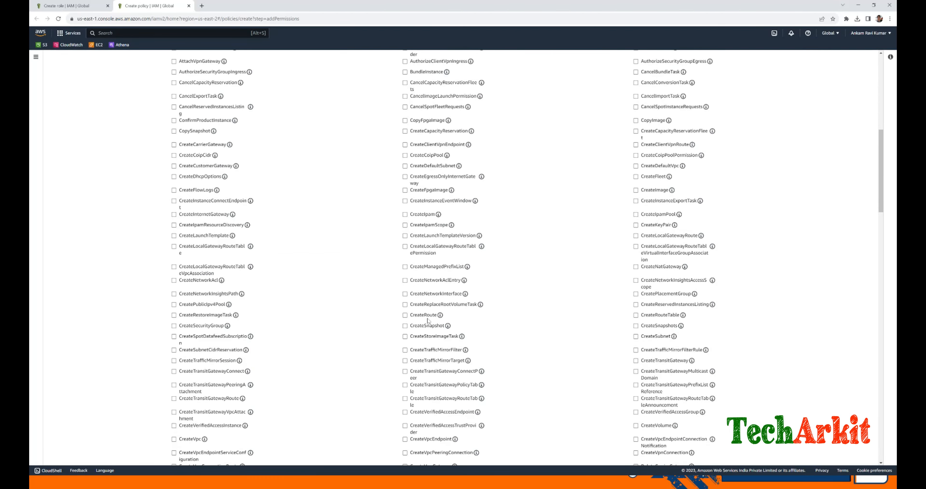
{"action": "scroll", "coordinate": [430, 320], "scroll_direction": "down", "scroll_amount": 20}
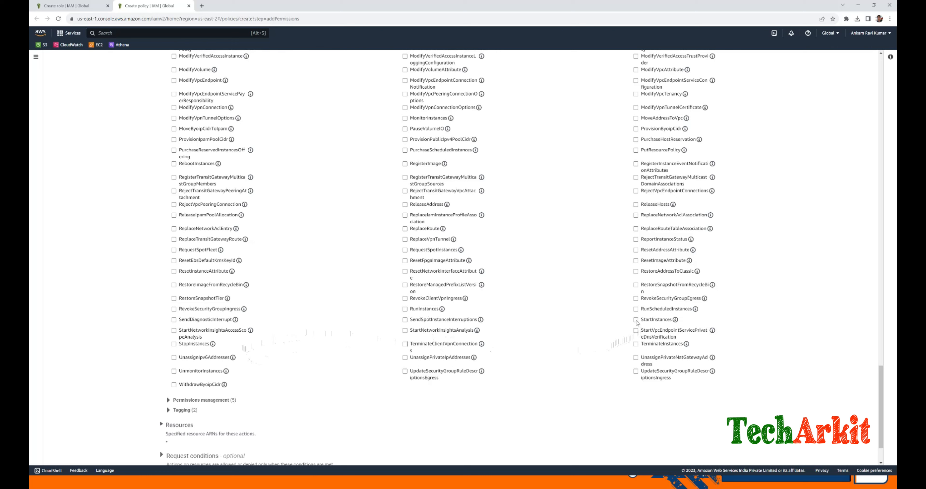
{"action": "left_click", "coordinate": [636, 320]}
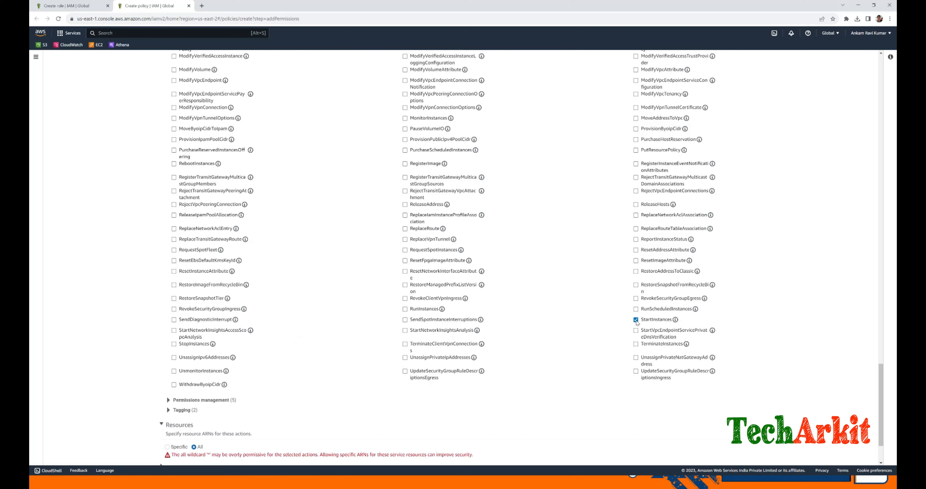
{"action": "left_click", "coordinate": [173, 344]}
- Find the RebootInstances action among the EC2 write actions, allow it and collapse the Write list
{"action": "key", "text": "ctrl+f"}
{"action": "type", "text": "Reboot"}
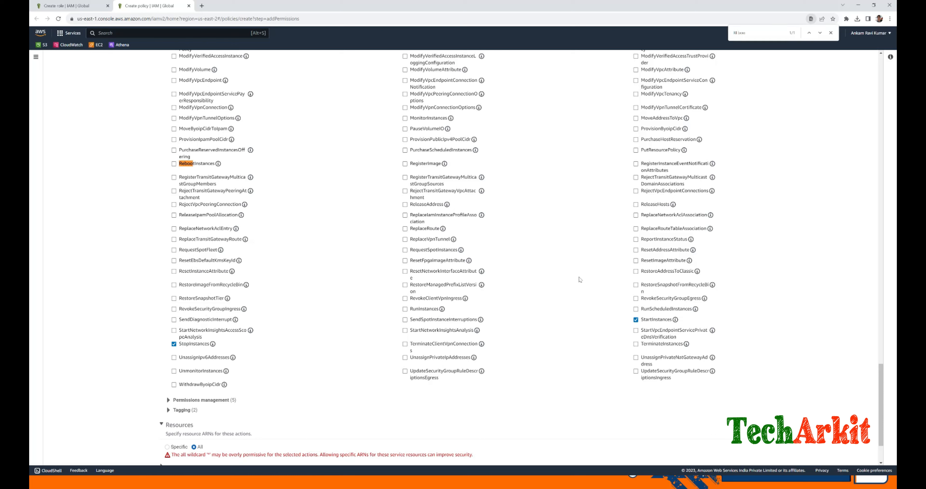
{"action": "left_click", "coordinate": [174, 164]}
{"action": "scroll", "coordinate": [331, 316], "scroll_direction": "down", "scroll_amount": 2}
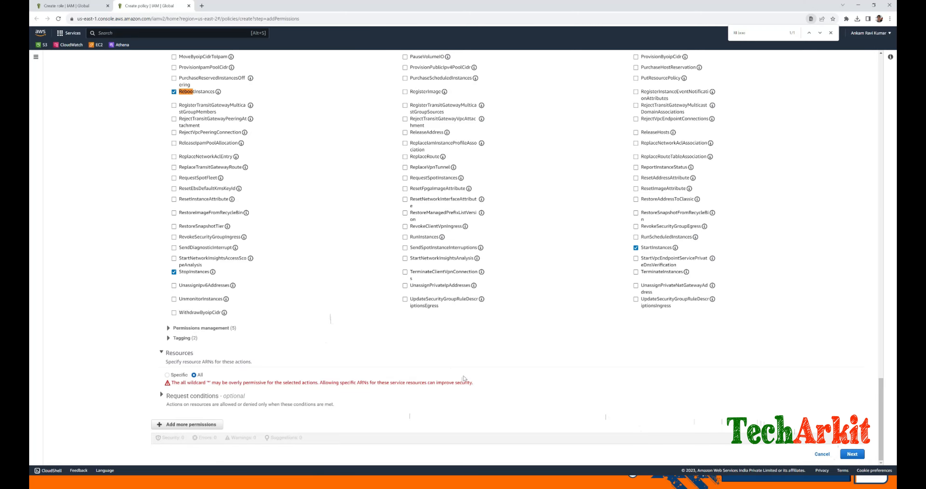
{"action": "scroll", "coordinate": [301, 296], "scroll_direction": "up", "scroll_amount": 3}
{"action": "scroll", "coordinate": [301, 296], "scroll_direction": "up", "scroll_amount": 20}
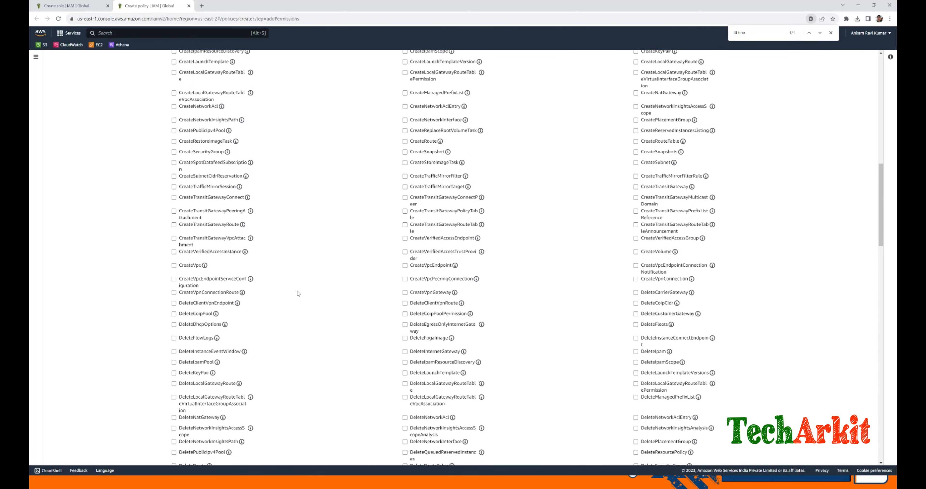
{"action": "scroll", "coordinate": [297, 293], "scroll_direction": "up", "scroll_amount": 6}
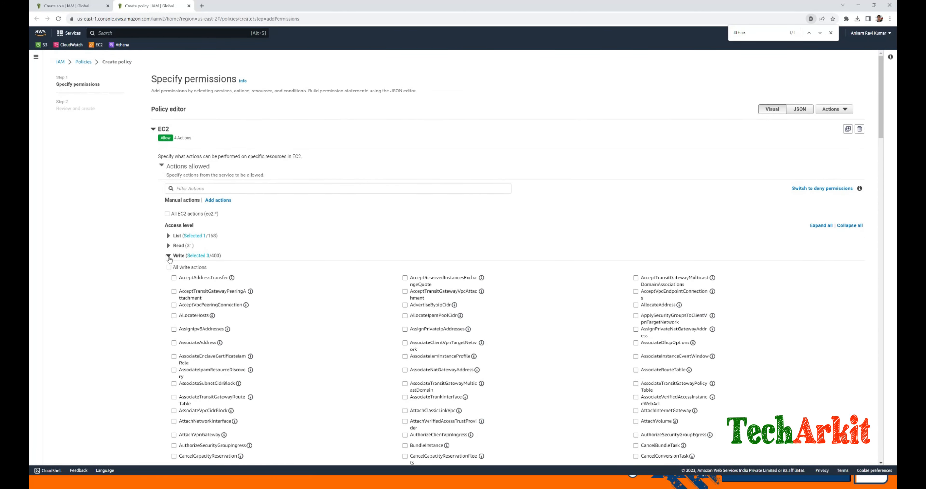
{"action": "left_click", "coordinate": [168, 255]}
- Review the policy's JSON, return to the visual editor and expand the EC2 permission block
{"action": "left_click", "coordinate": [806, 108]}
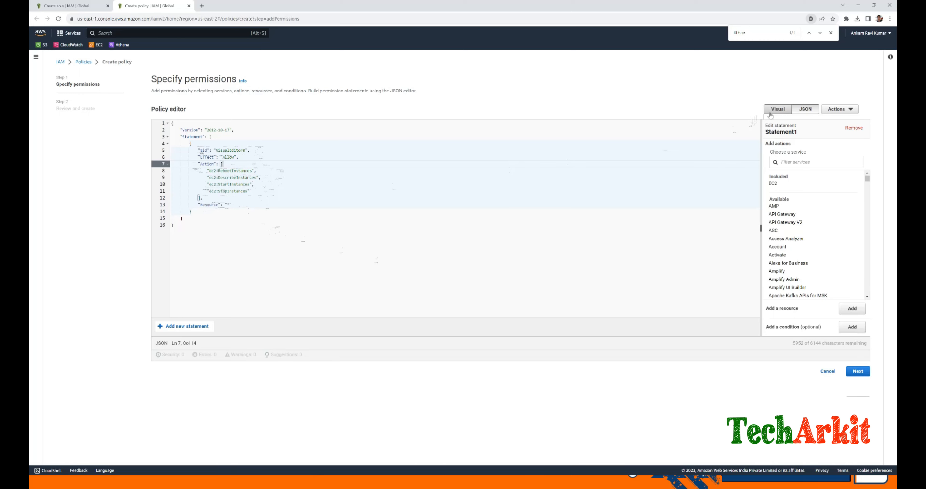
{"action": "left_click", "coordinate": [778, 109]}
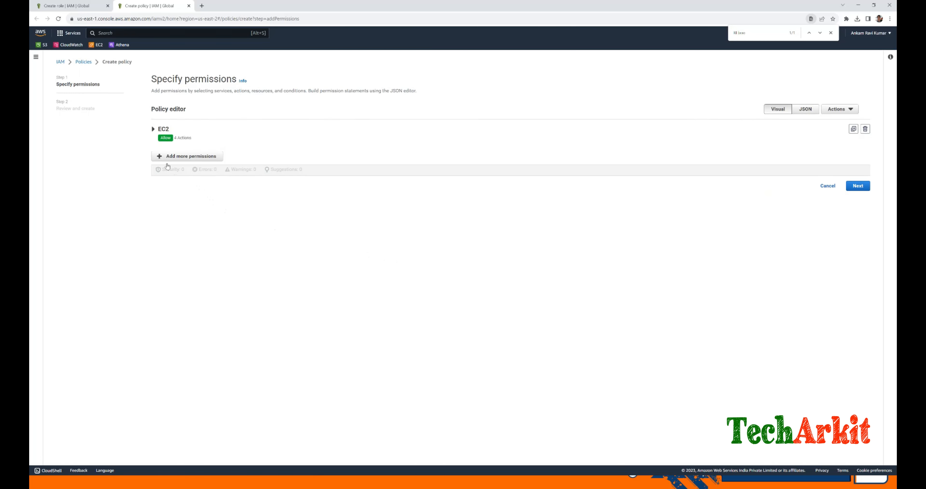
{"action": "left_click", "coordinate": [154, 129]}
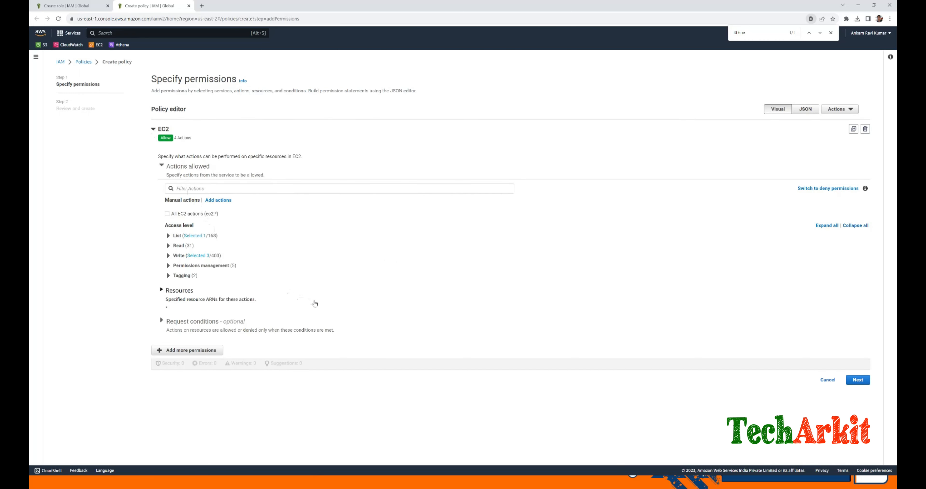
- Limit the EC2 permissions to specific resources instead of all resources
{"action": "left_click", "coordinate": [161, 290]}
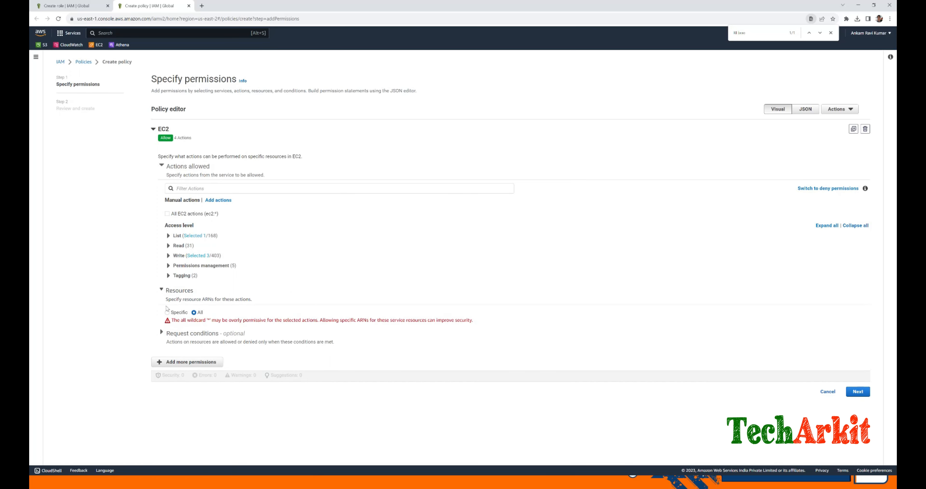
{"action": "left_click", "coordinate": [179, 313]}
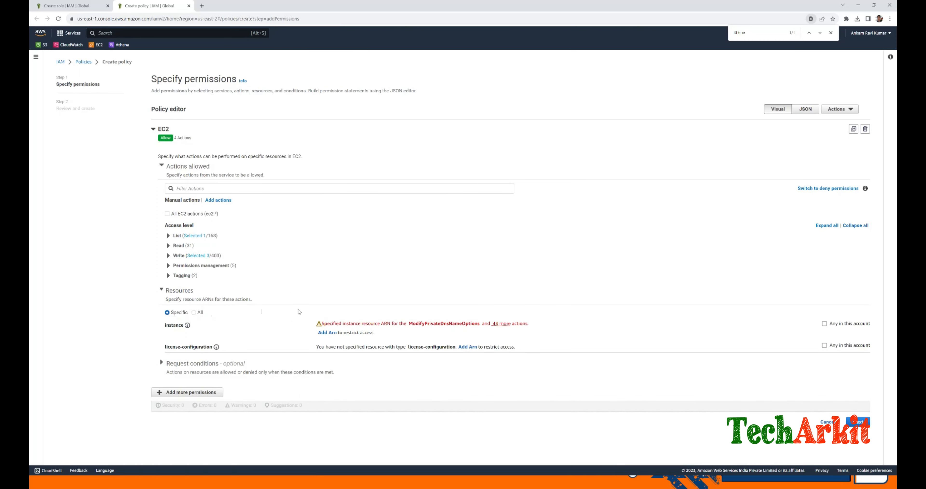
{"action": "left_click", "coordinate": [325, 332]}
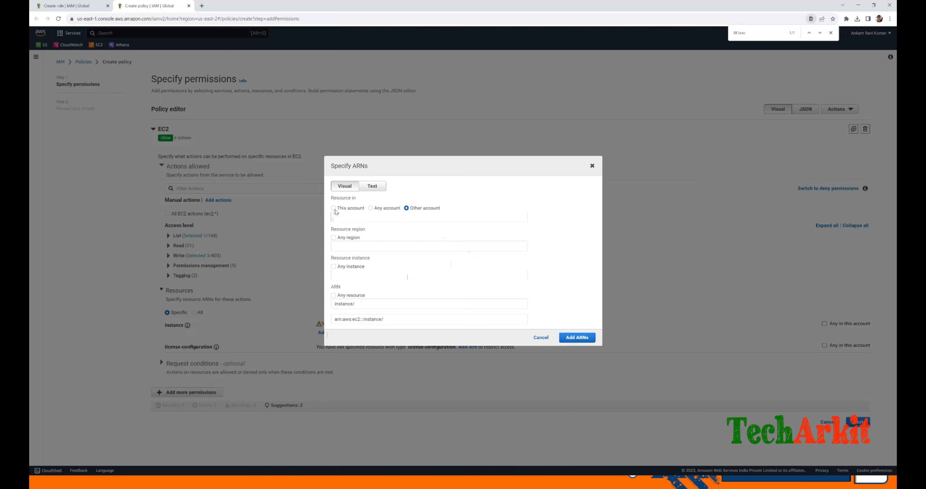
{"action": "left_click", "coordinate": [334, 209]}
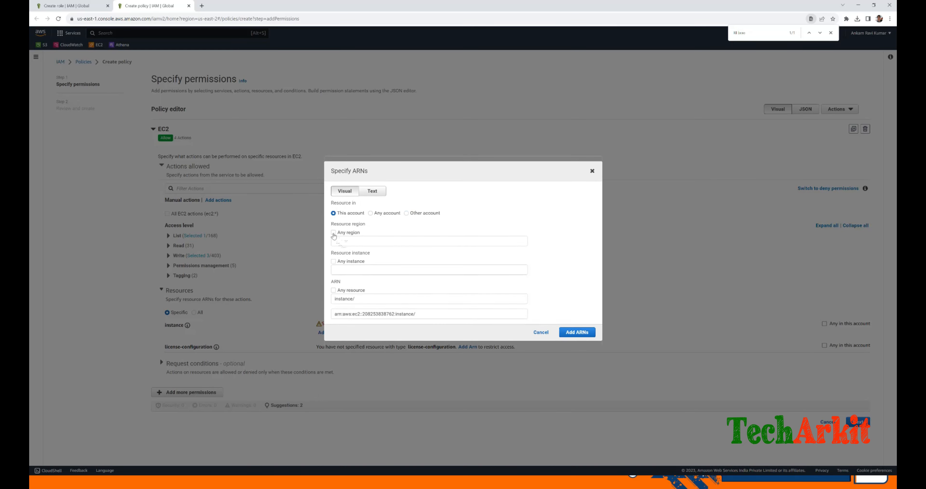
{"action": "left_click", "coordinate": [442, 239]}
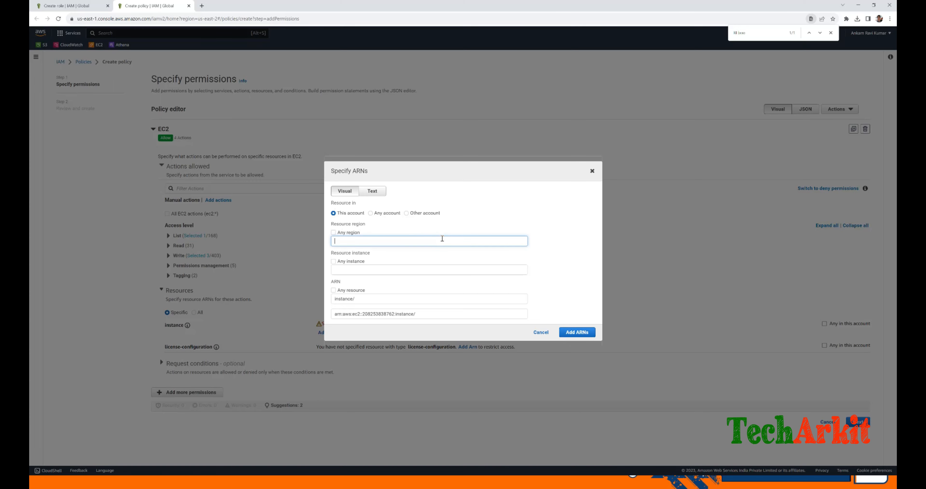
{"action": "type", "text": "us-es"}
{"action": "key", "text": "Escape"}
{"action": "left_click", "coordinate": [830, 32]}
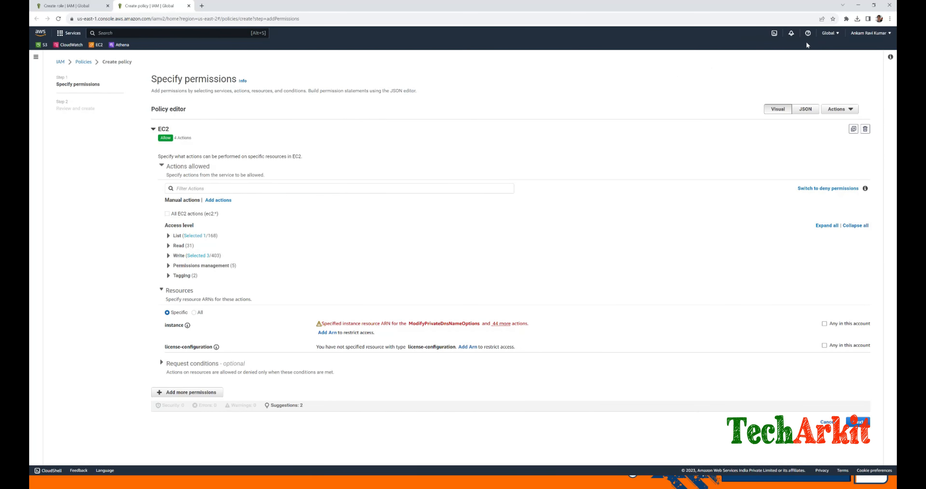
- Check the list of region codes, then begin an instance ARN for this account in region us-east-2
{"action": "left_click", "coordinate": [836, 36]}
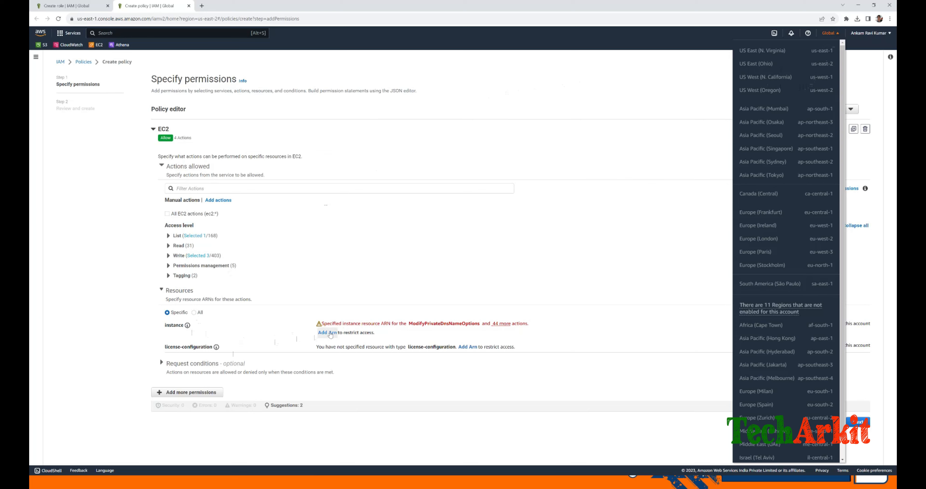
{"action": "left_click", "coordinate": [327, 332]}
{"action": "left_click", "coordinate": [333, 210]}
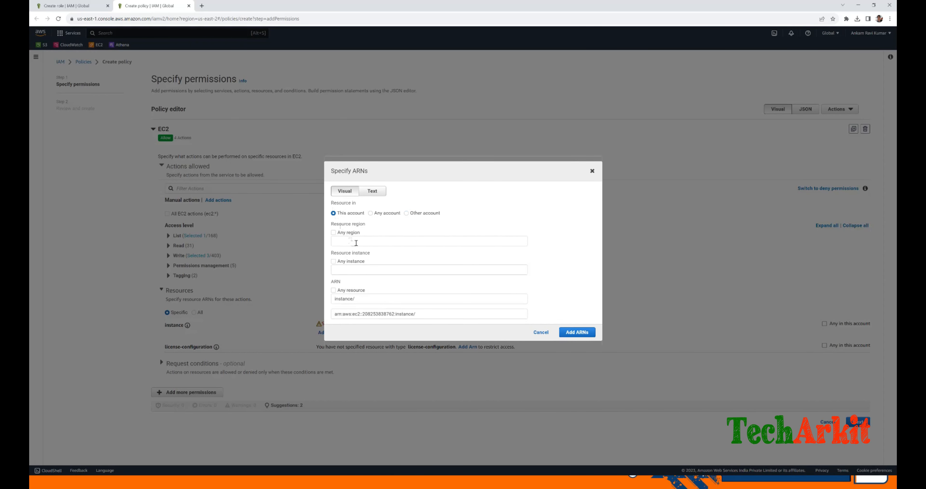
{"action": "left_click", "coordinate": [357, 241]}
{"action": "type", "text": "us-"}
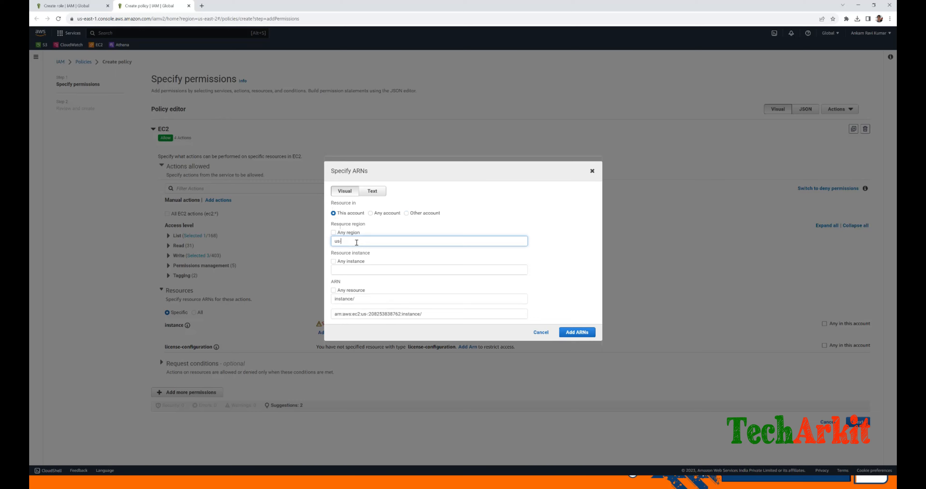
{"action": "type", "text": "east-2"}
- Let the ARN cover any instance and add it to the policy's instance resources
{"action": "left_click", "coordinate": [351, 270]}
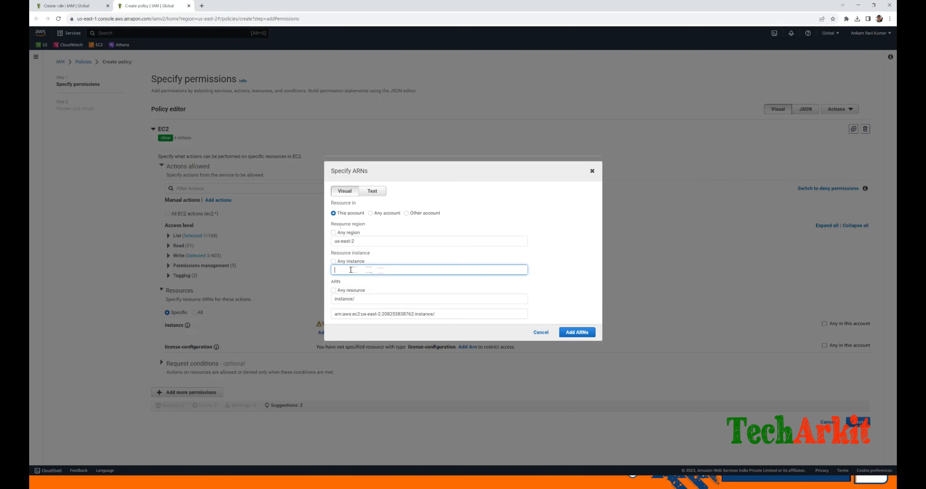
{"action": "type", "text": "is"}
{"action": "key", "text": "BackSpace"}
{"action": "key", "text": "BackSpace"}
{"action": "left_click", "coordinate": [333, 261]}
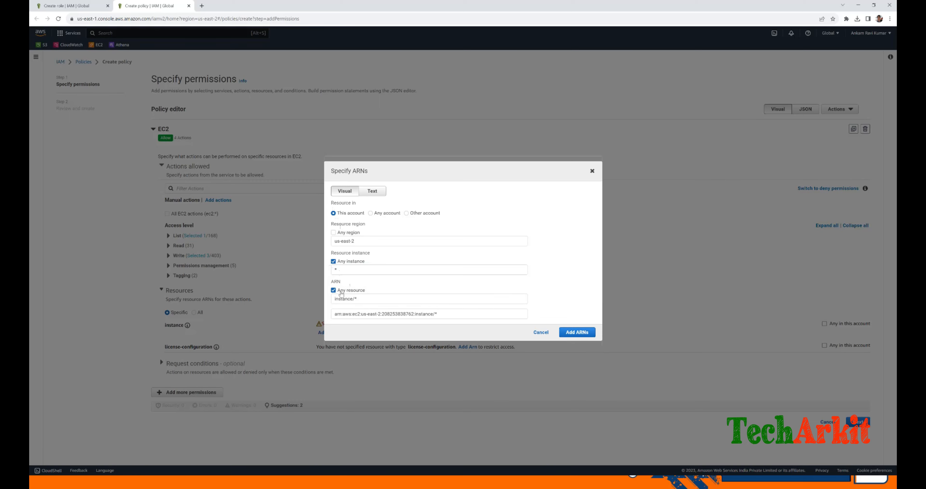
{"action": "left_click", "coordinate": [383, 300]}
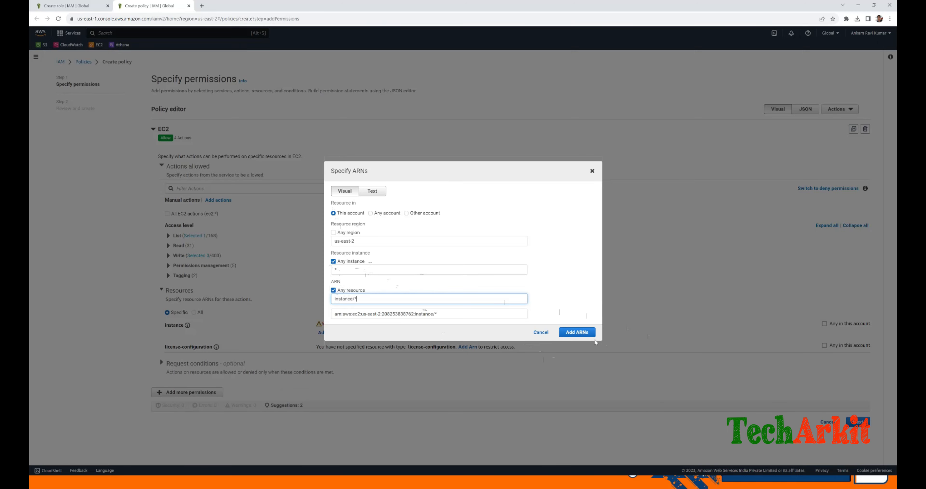
{"action": "left_click", "coordinate": [592, 334]}
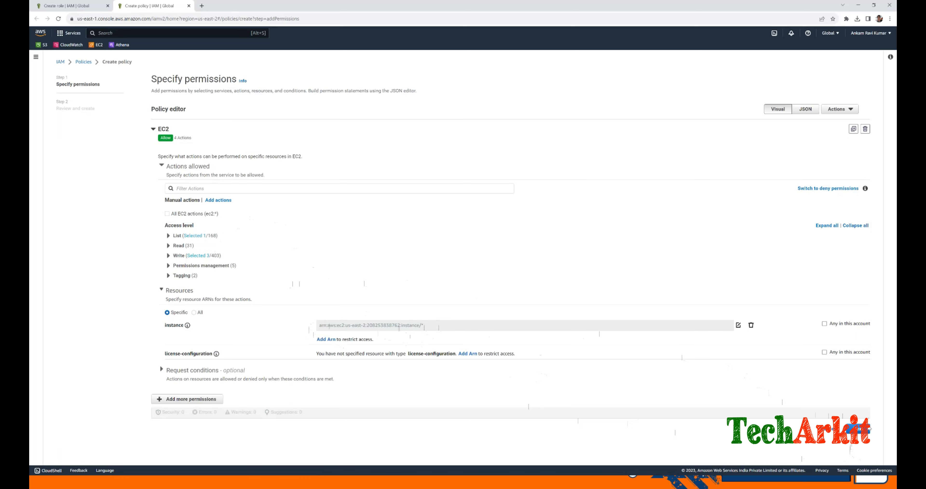
- Name the policy StopandStartEC2Instances, use the same text as its description, and create the policy
{"action": "left_click", "coordinate": [858, 429]}
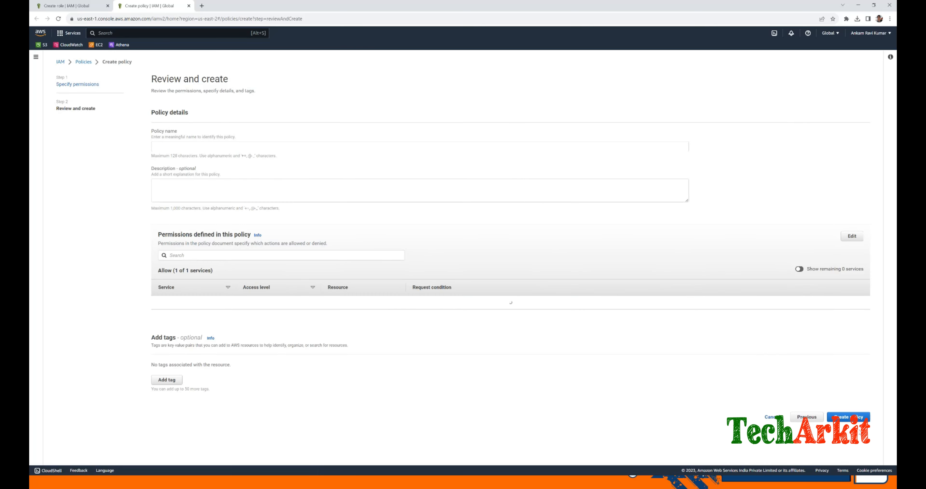
{"action": "left_click", "coordinate": [210, 144]}
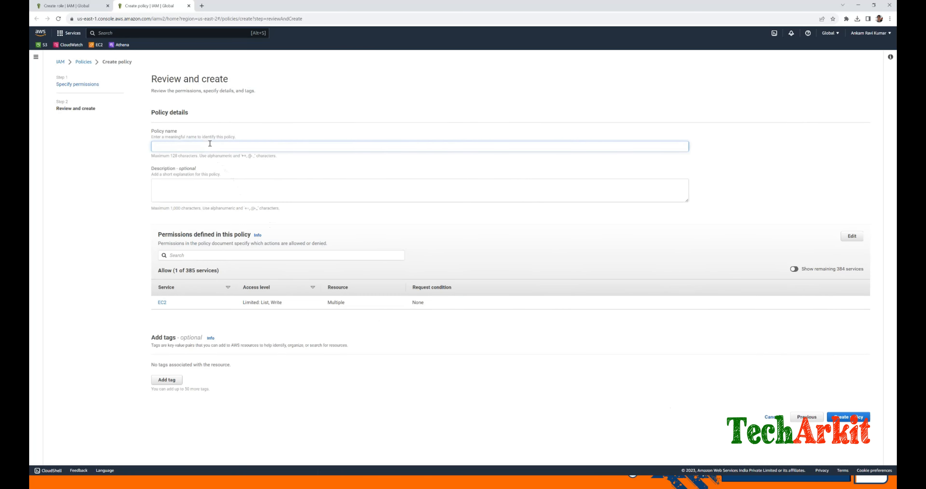
{"action": "type", "text": "StopandStartEC2Instances"}
{"action": "double_click", "coordinate": [213, 143]}
{"action": "key", "text": "ctrl+c"}
{"action": "left_click", "coordinate": [192, 194]}
{"action": "key", "text": "ctrl+v"}
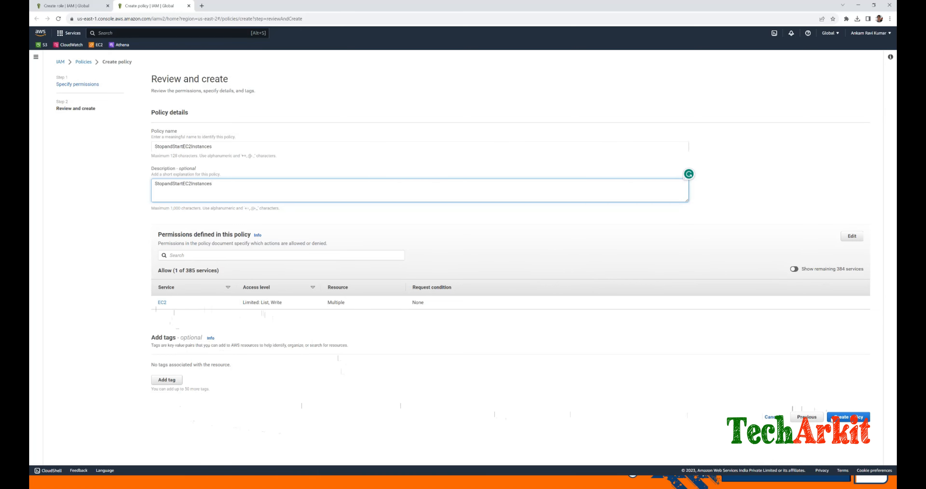
{"action": "left_click", "coordinate": [857, 420]}
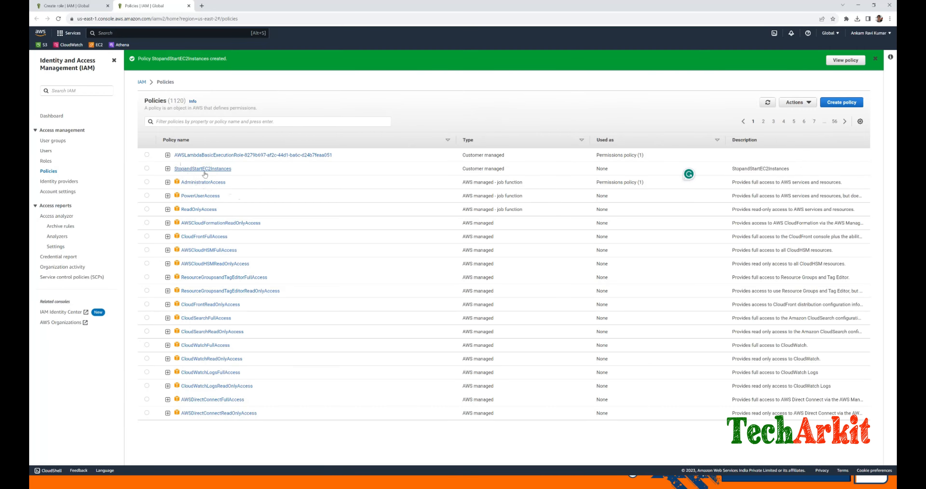
- Leave the unfinished role creation for the Lambda service and close the browser tab with the IAM policies
{"action": "left_click_drag", "start_coordinate": [259, 172], "coordinate": [161, 173]}
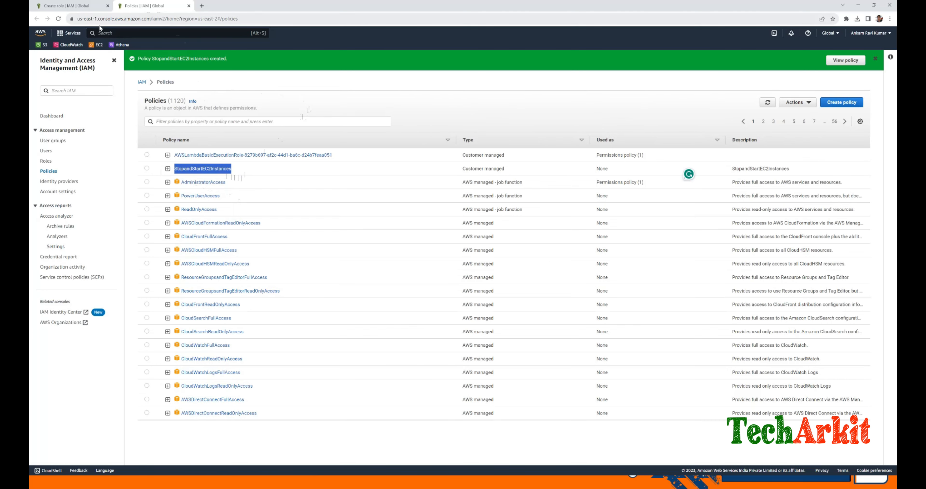
{"action": "left_click", "coordinate": [83, 6]}
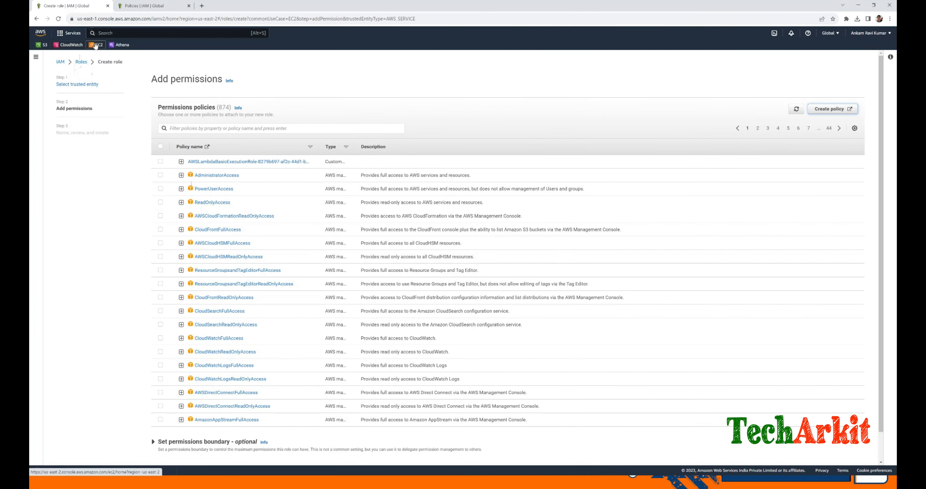
{"action": "left_click", "coordinate": [115, 34]}
{"action": "type", "text": "la"}
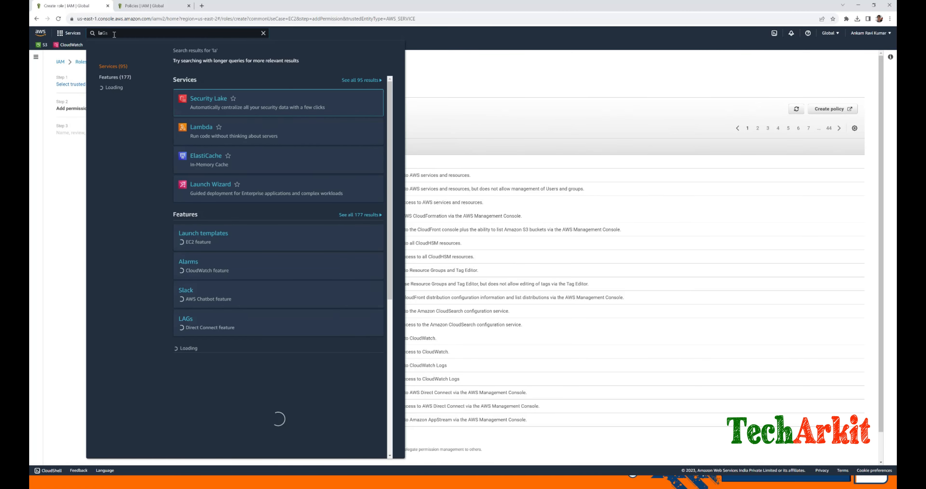
{"action": "type", "text": "mbda"}
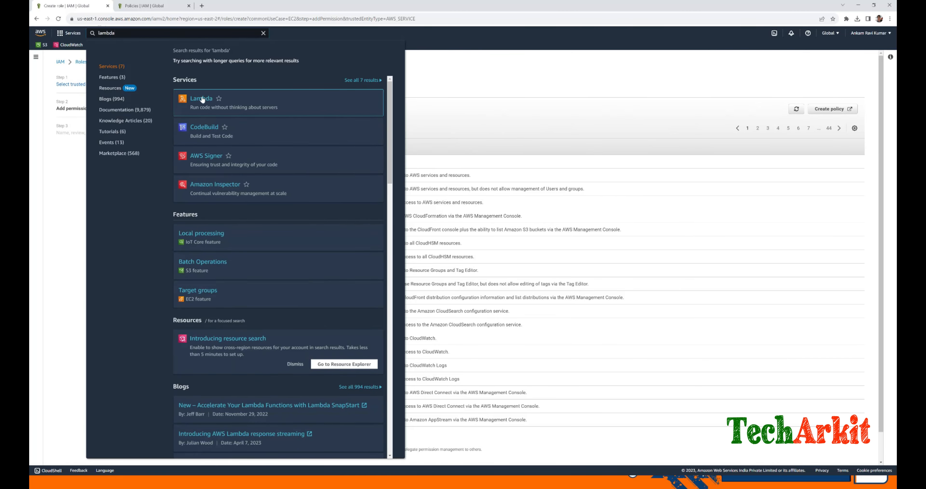
{"action": "left_click", "coordinate": [198, 98]}
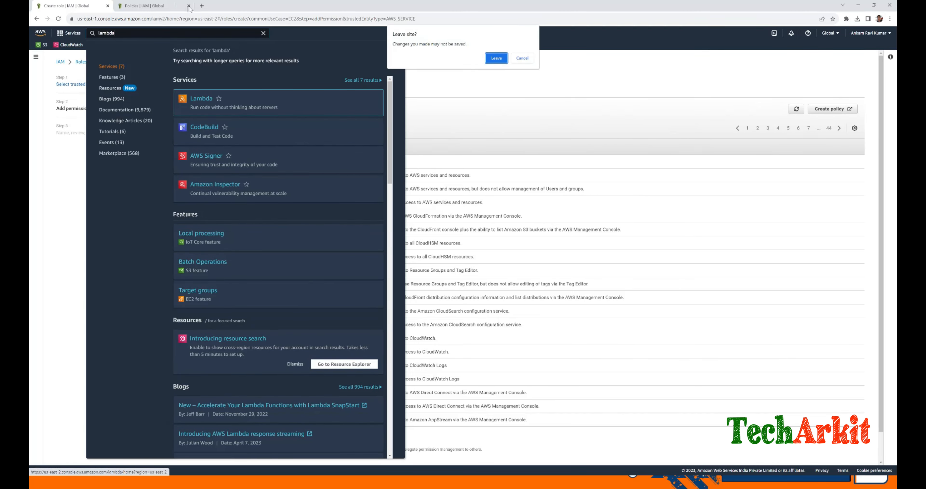
{"action": "left_click", "coordinate": [498, 60]}
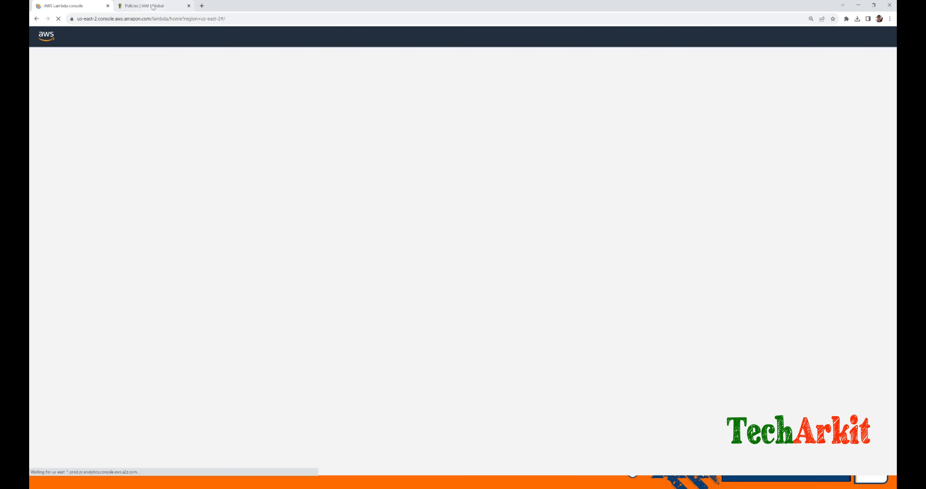
{"action": "left_click", "coordinate": [169, 6]}
{"action": "left_click", "coordinate": [189, 6]}
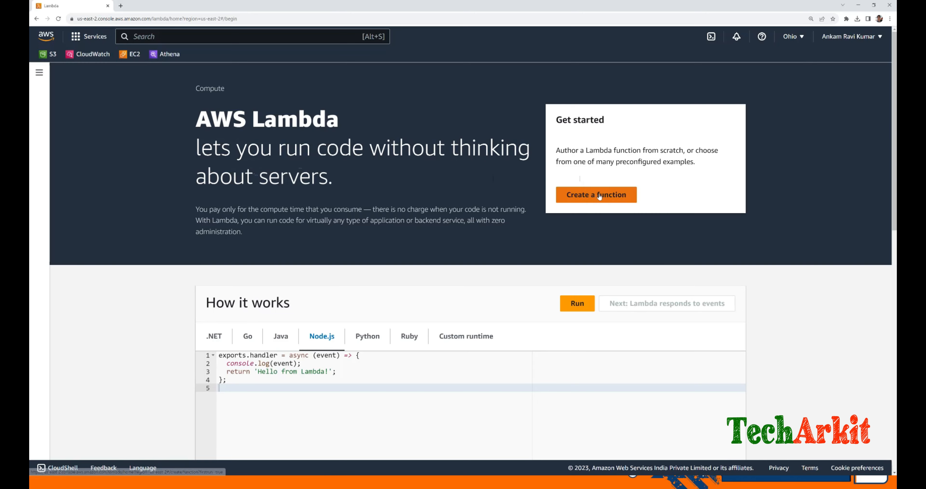
- Start a new Lambda function authored from scratch, named StopInstances7PM, with the Python 3.11 runtime
{"action": "left_click", "coordinate": [598, 195]}
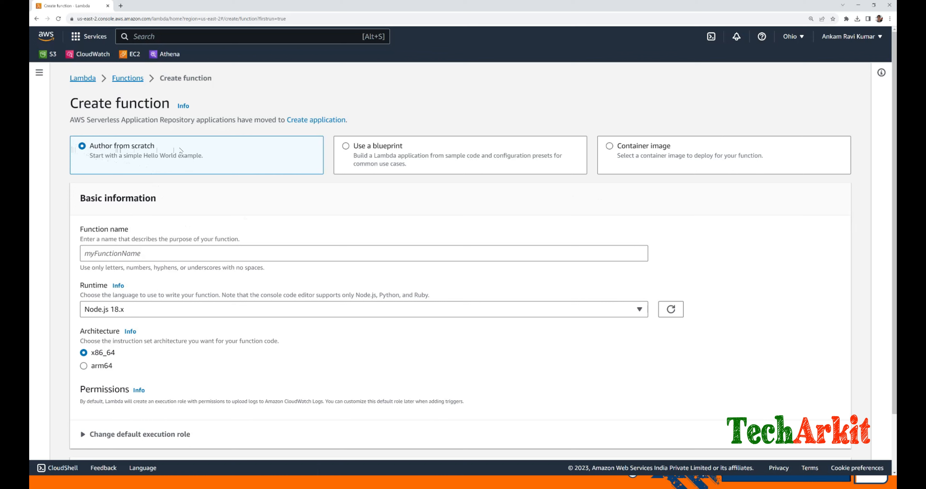
{"action": "left_click", "coordinate": [181, 256]}
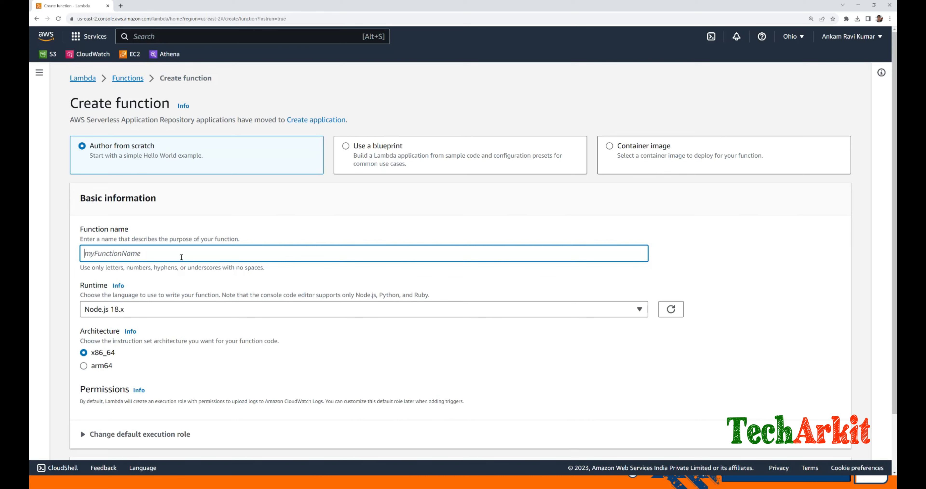
{"action": "type", "text": "Sto"}
{"action": "type", "text": "pInstances"}
{"action": "type", "text": "[]"}
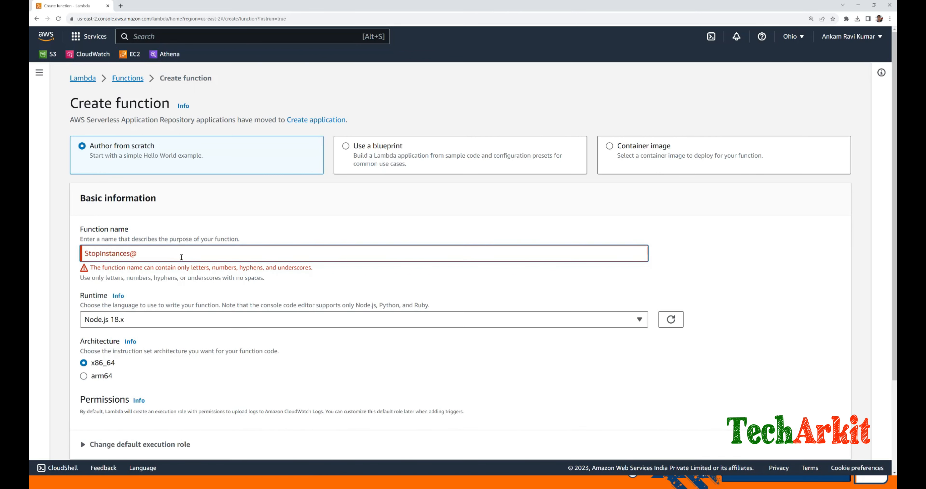
{"action": "key", "text": "BackSpace"}
{"action": "key", "text": "BackSpace"}
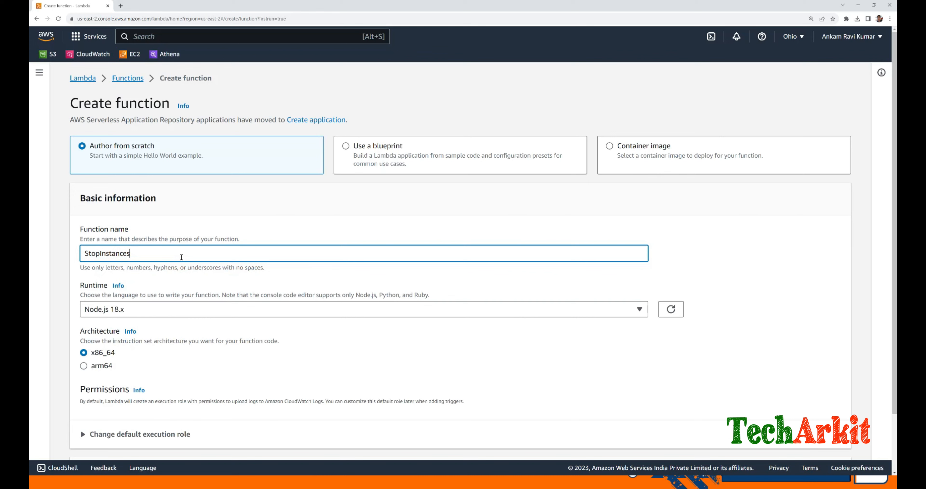
{"action": "type", "text": "7PM"}
{"action": "left_click", "coordinate": [151, 309]}
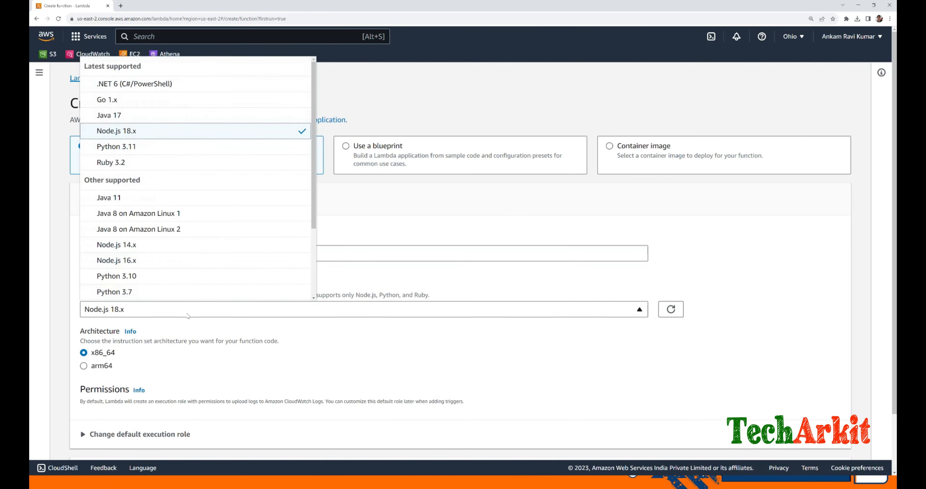
{"action": "left_click", "coordinate": [144, 146]}
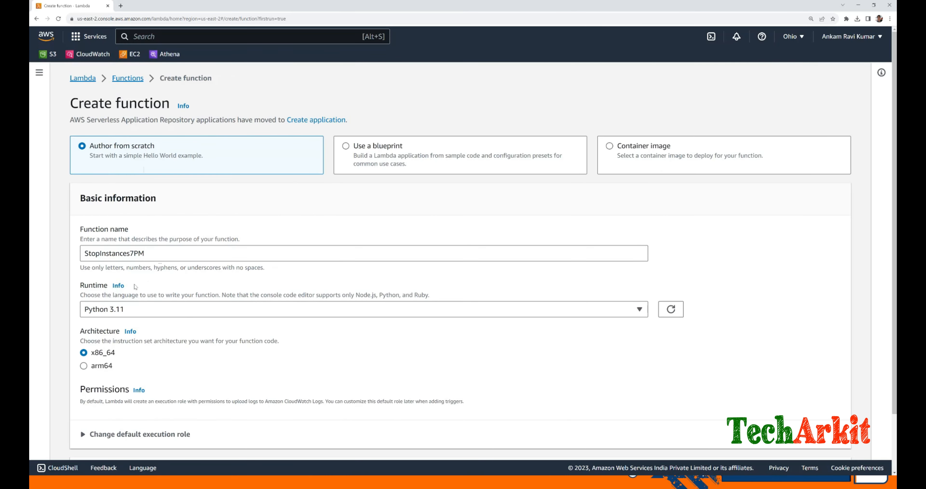
{"action": "scroll", "coordinate": [422, 343], "scroll_direction": "down", "scroll_amount": 2}
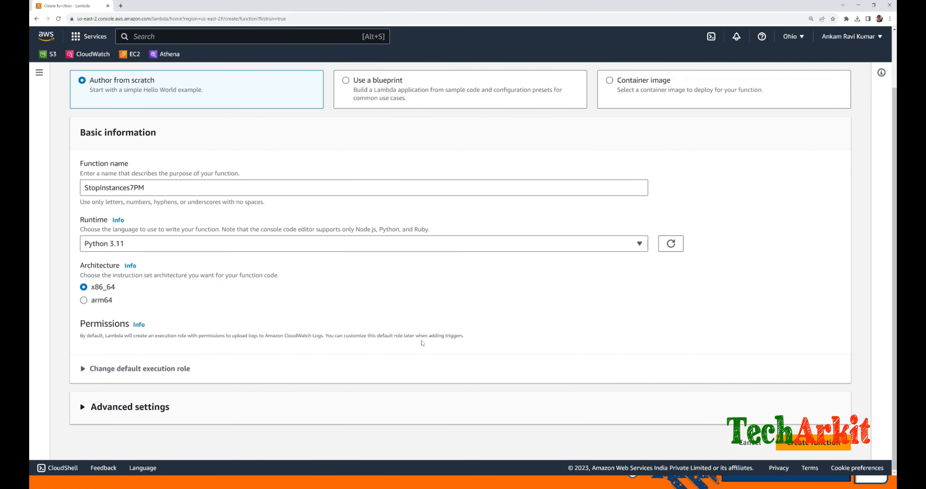
{"action": "left_click", "coordinate": [85, 370]}
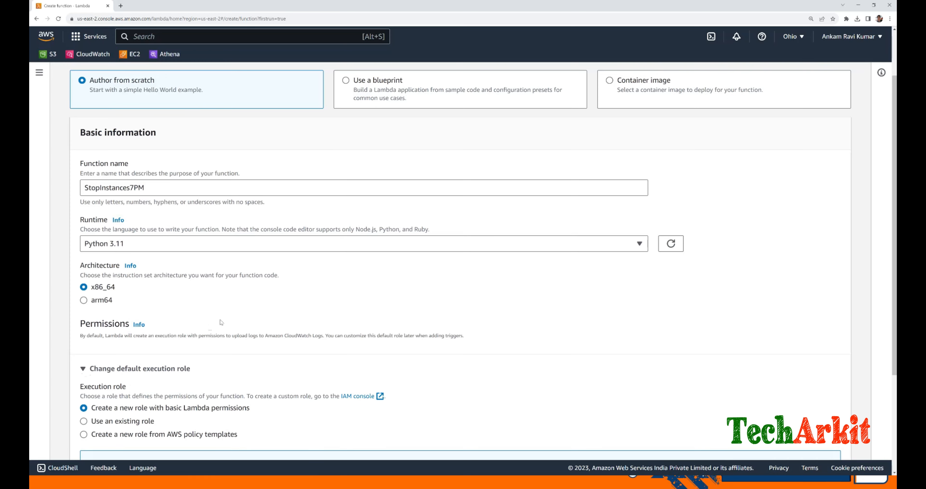
{"action": "scroll", "coordinate": [100, 285], "scroll_direction": "down", "scroll_amount": 4}
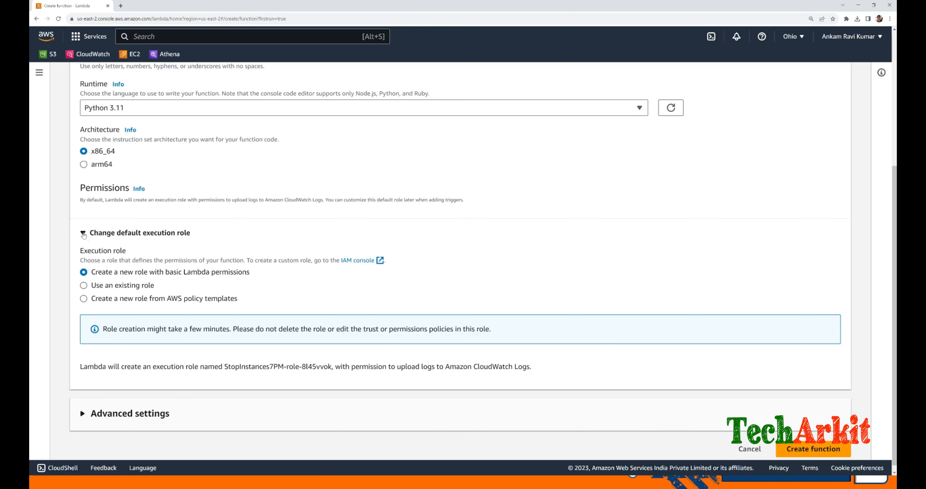
{"action": "left_click", "coordinate": [83, 289]}
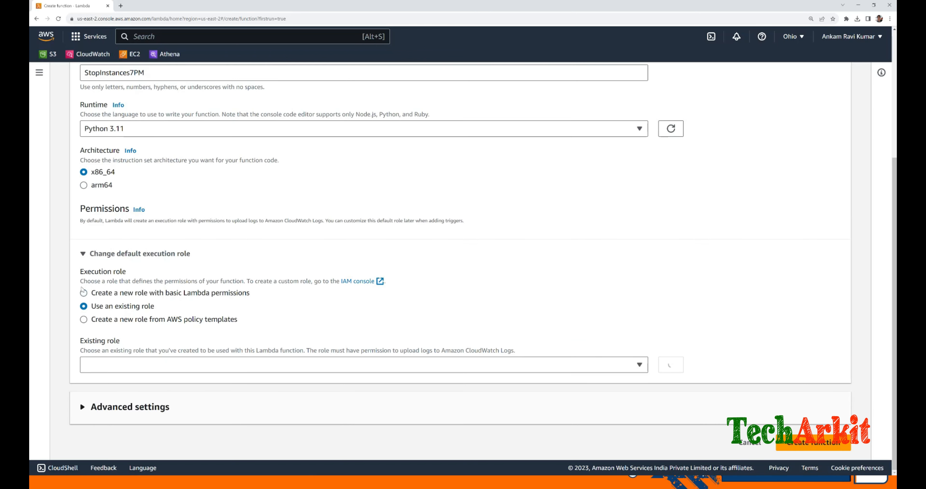
{"action": "left_click", "coordinate": [147, 365]}
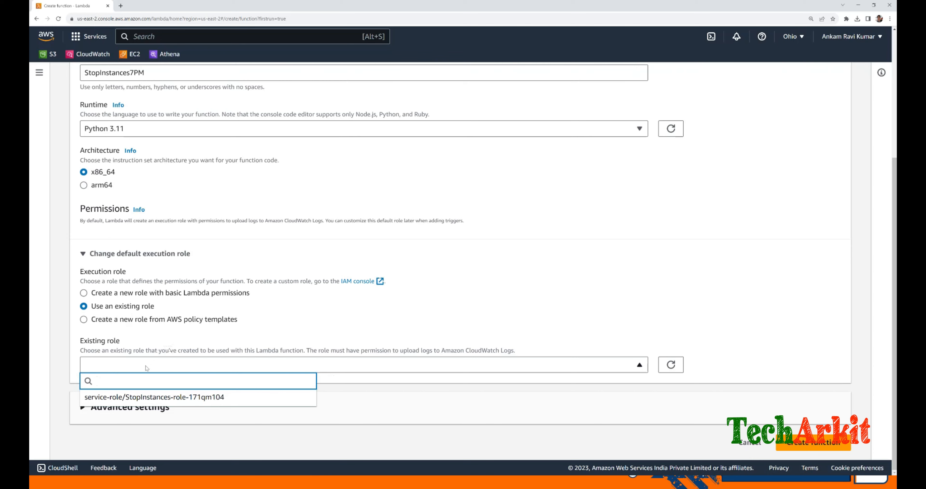
{"action": "left_click", "coordinate": [158, 397]}
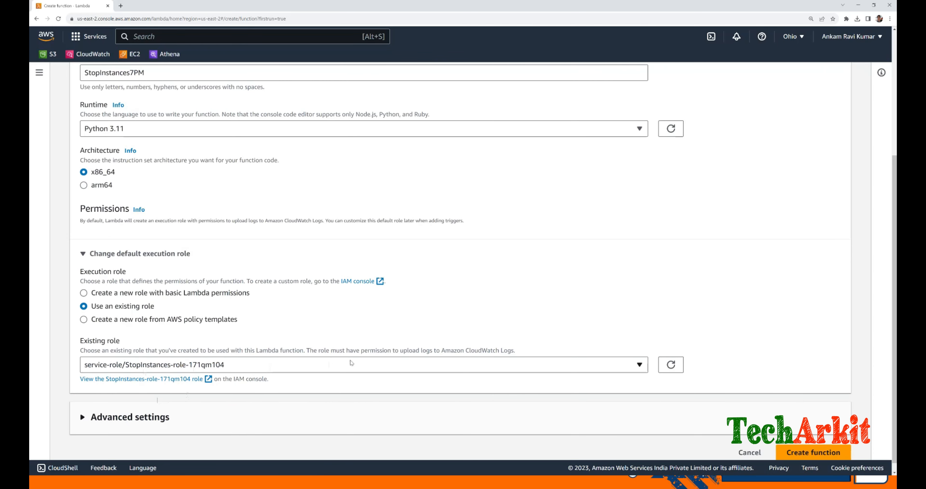
{"action": "scroll", "coordinate": [351, 362], "scroll_direction": "down", "scroll_amount": 1}
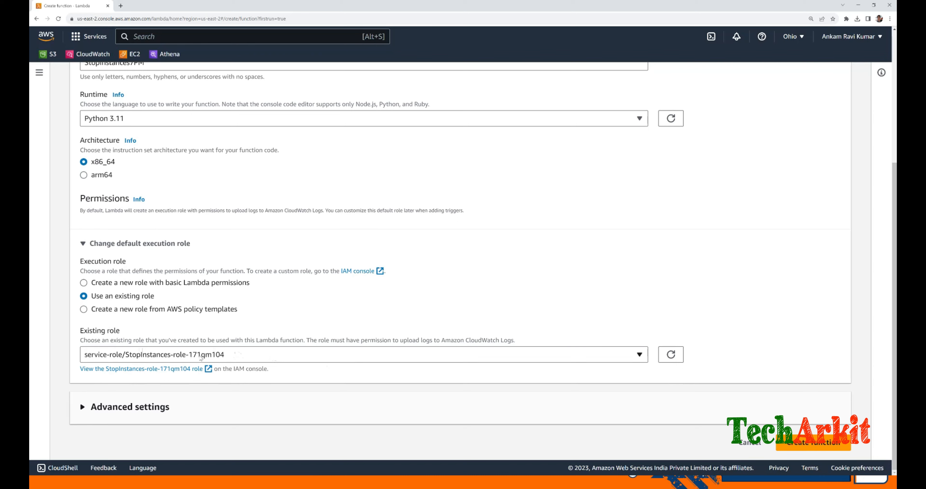
{"action": "left_click", "coordinate": [201, 355]}
{"action": "left_click", "coordinate": [263, 359]}
{"action": "left_click", "coordinate": [84, 282]}
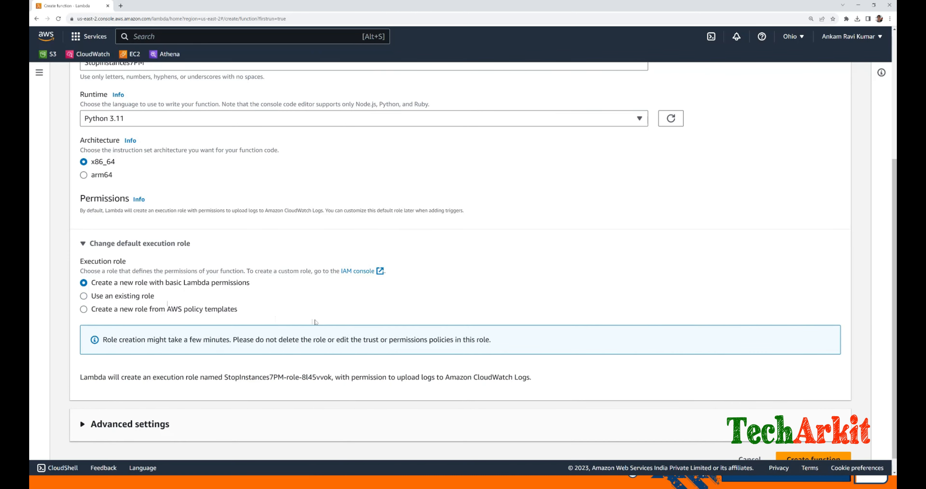
- Enable a function URL with auth type NONE in the advanced settings and create the function
{"action": "scroll", "coordinate": [320, 323], "scroll_direction": "down", "scroll_amount": 1}
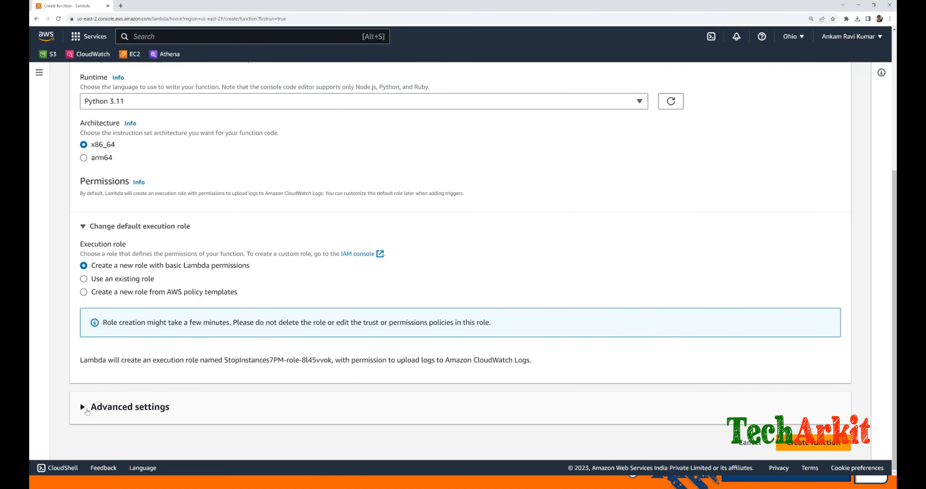
{"action": "left_click", "coordinate": [86, 408]}
{"action": "scroll", "coordinate": [207, 351], "scroll_direction": "down", "scroll_amount": 3}
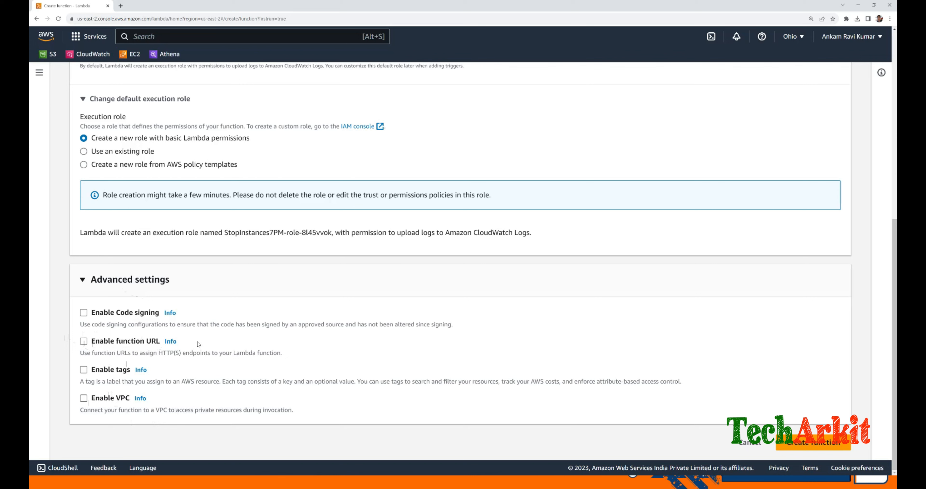
{"action": "left_click", "coordinate": [83, 341]}
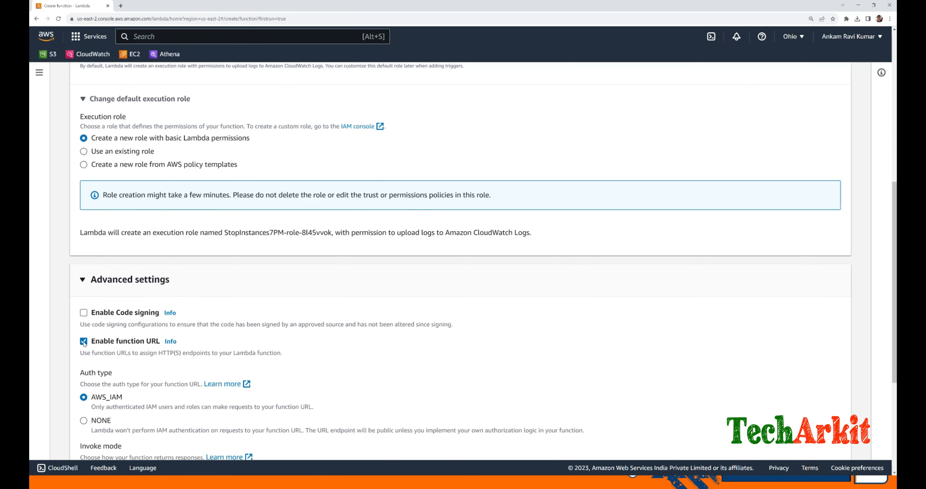
{"action": "scroll", "coordinate": [115, 318], "scroll_direction": "down", "scroll_amount": 3}
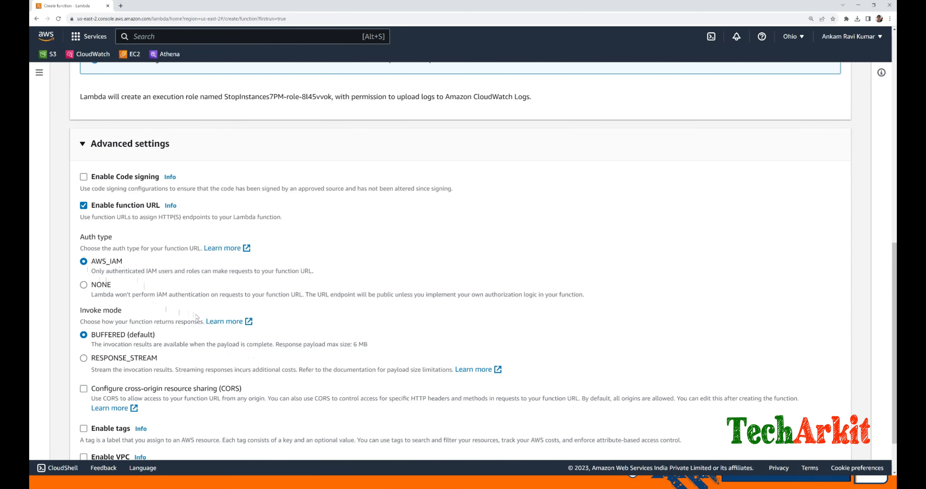
{"action": "scroll", "coordinate": [190, 311], "scroll_direction": "down", "scroll_amount": 2}
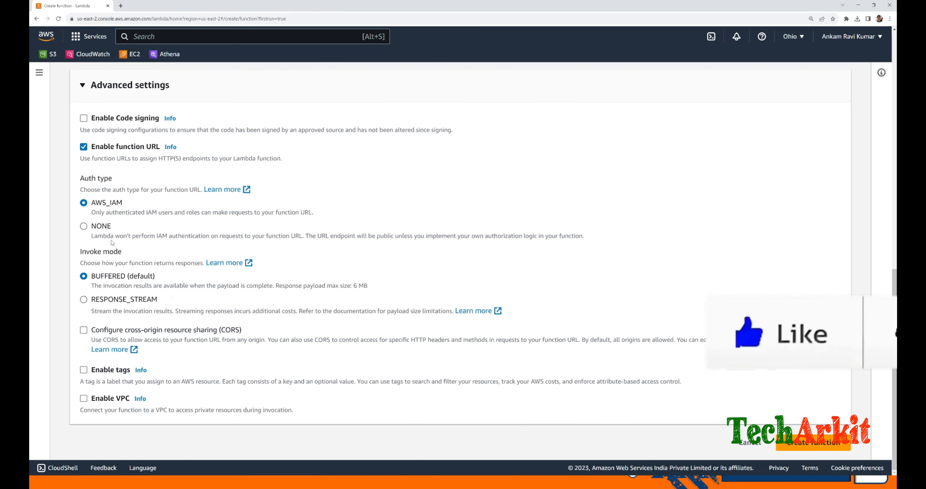
{"action": "left_click", "coordinate": [83, 226]}
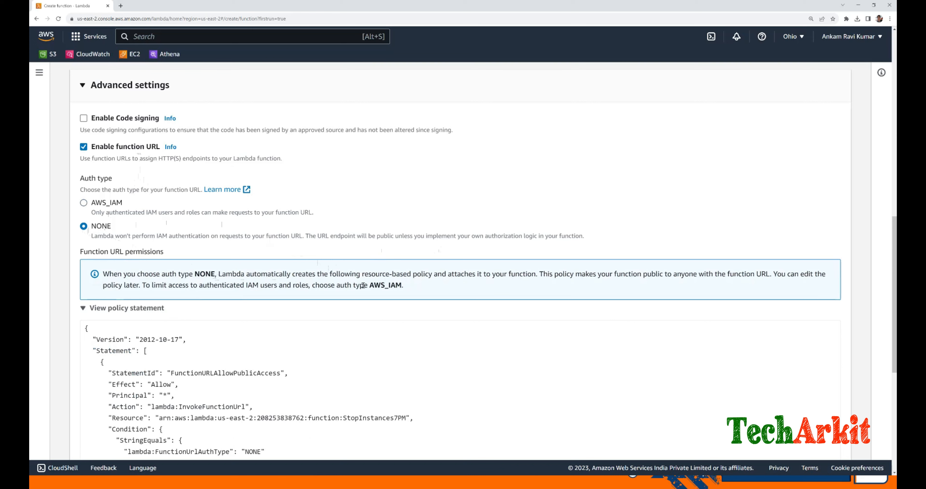
{"action": "scroll", "coordinate": [363, 285], "scroll_direction": "down", "scroll_amount": 8}
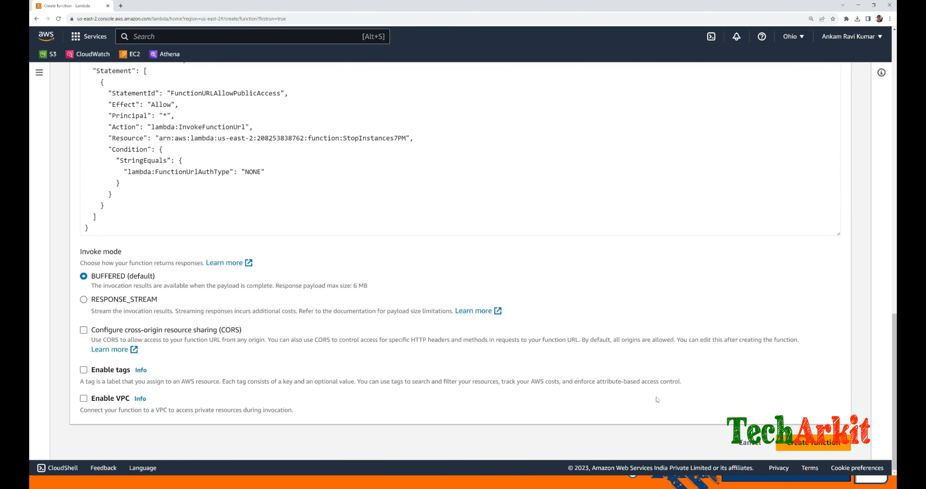
{"action": "left_click", "coordinate": [814, 442]}
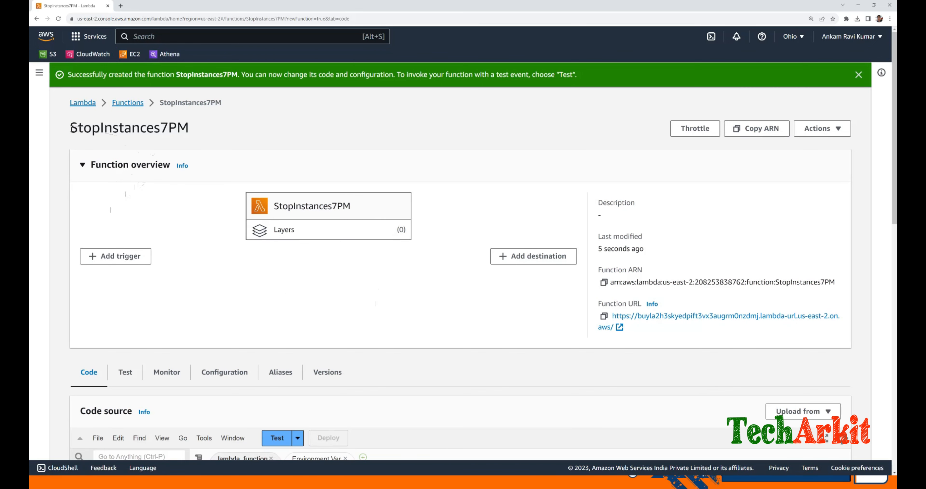
- Close the Environment Variables file in the code editor and delete all the sample code from lambda_function
{"action": "left_click_drag", "start_coordinate": [70, 128], "coordinate": [191, 129]}
{"action": "left_click", "coordinate": [203, 131]}
{"action": "scroll", "coordinate": [249, 282], "scroll_direction": "down", "scroll_amount": 6}
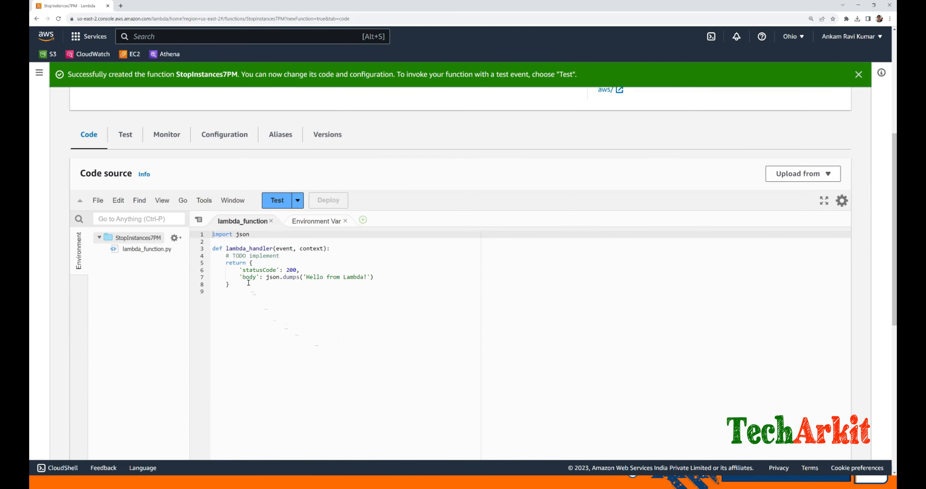
{"action": "left_click_drag", "start_coordinate": [257, 290], "coordinate": [212, 234]}
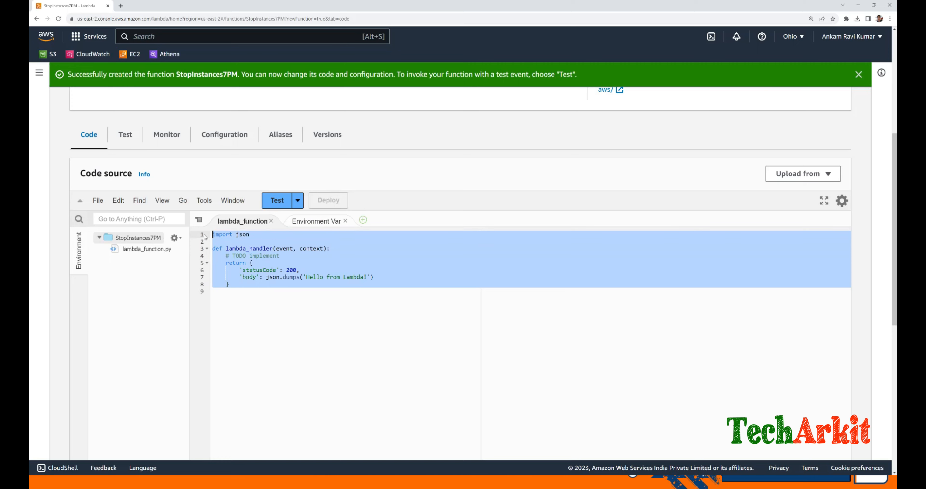
{"action": "left_click", "coordinate": [322, 221]}
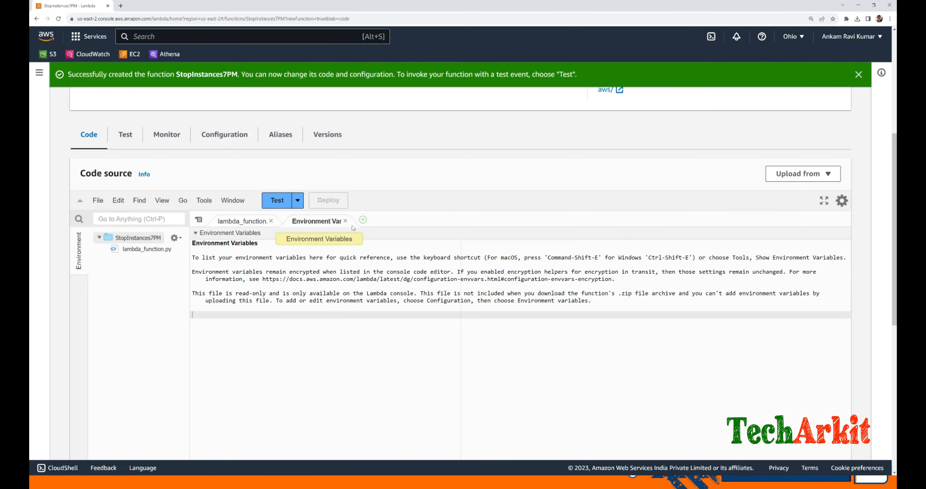
{"action": "left_click", "coordinate": [345, 221]}
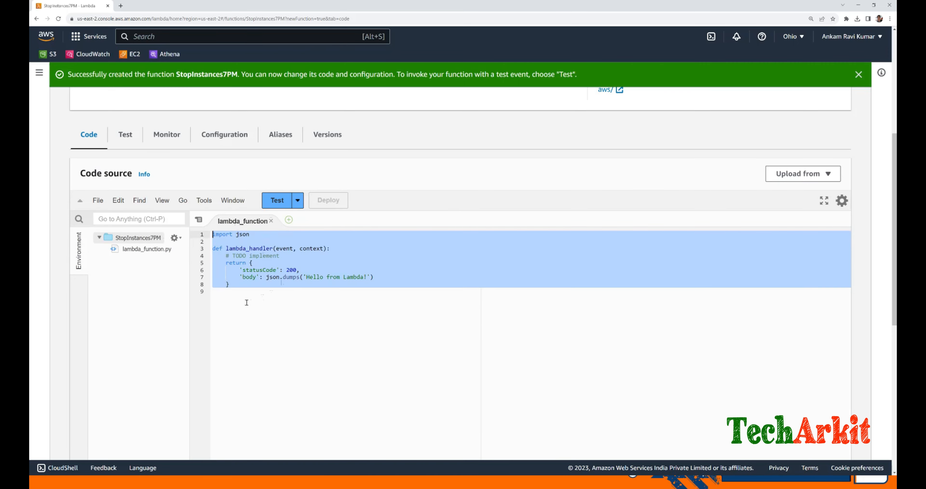
{"action": "key", "text": "BackSpace"}
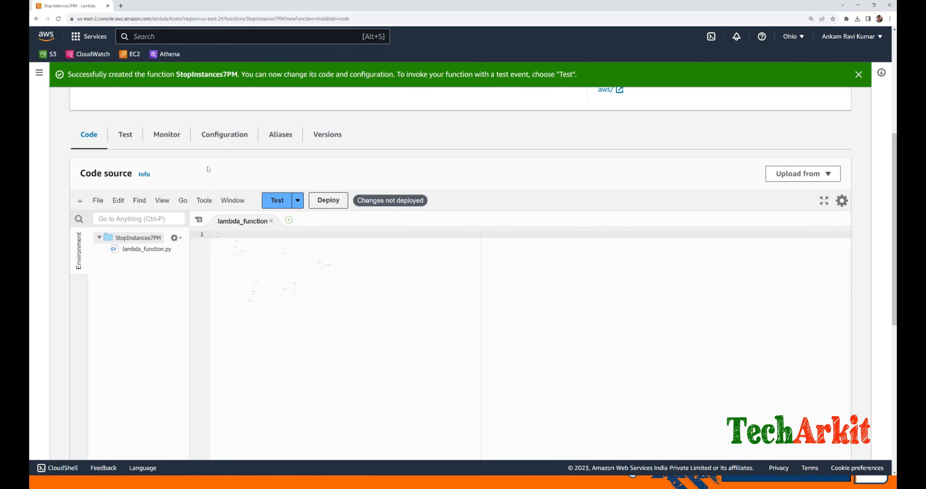
- Open the function's basic settings for editing and view its execution role in the IAM console
{"action": "left_click", "coordinate": [231, 139]}
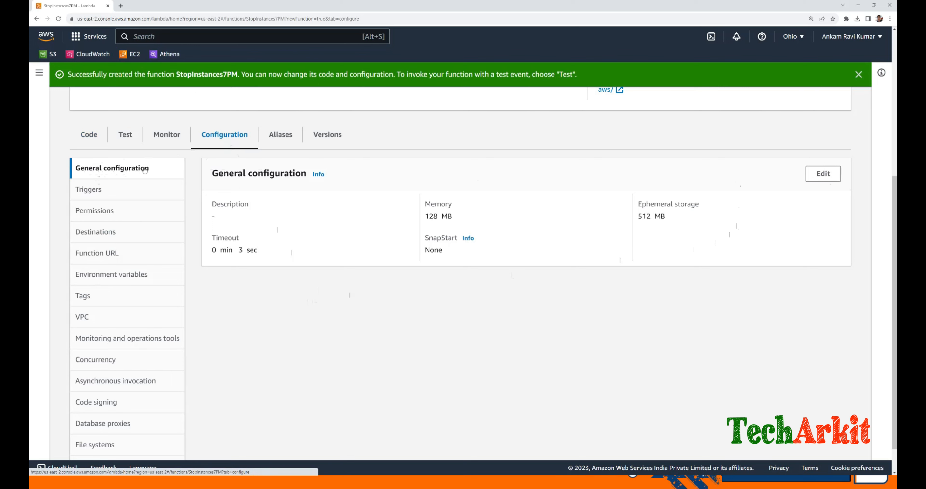
{"action": "left_click", "coordinate": [823, 173]}
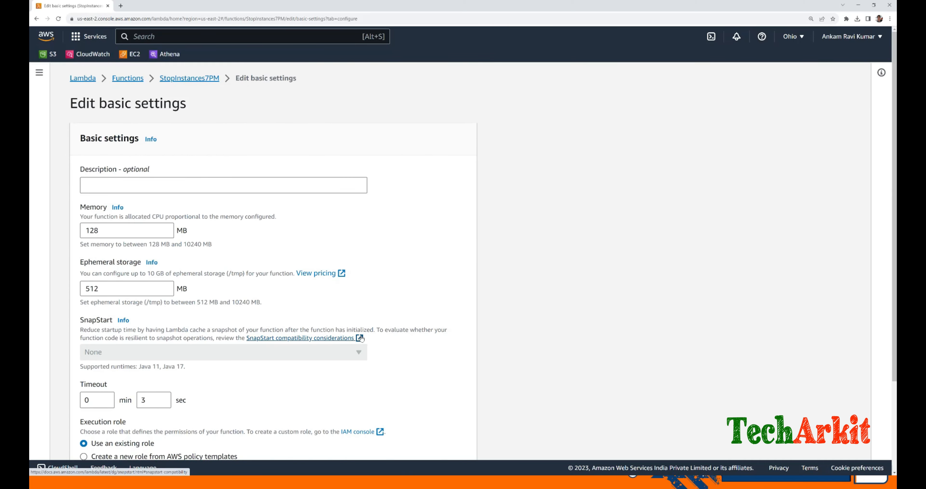
{"action": "scroll", "coordinate": [254, 299], "scroll_direction": "down", "scroll_amount": 3}
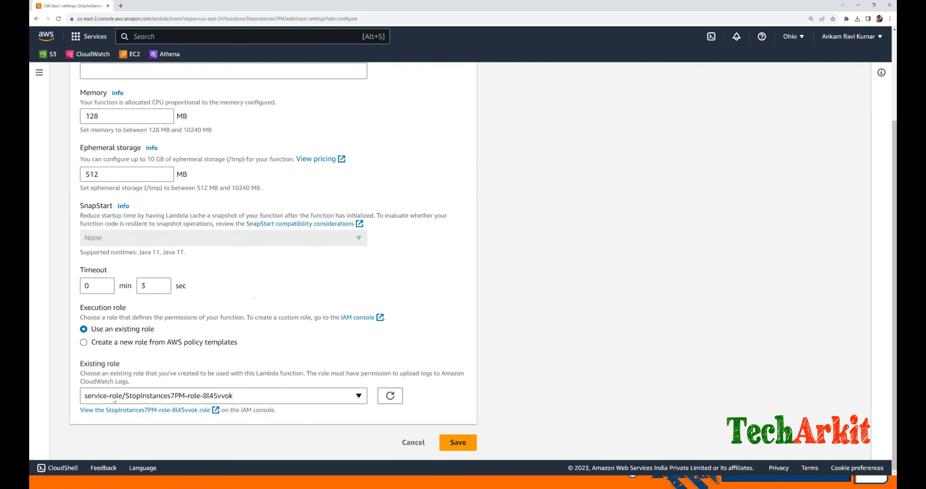
{"action": "left_click", "coordinate": [157, 410]}
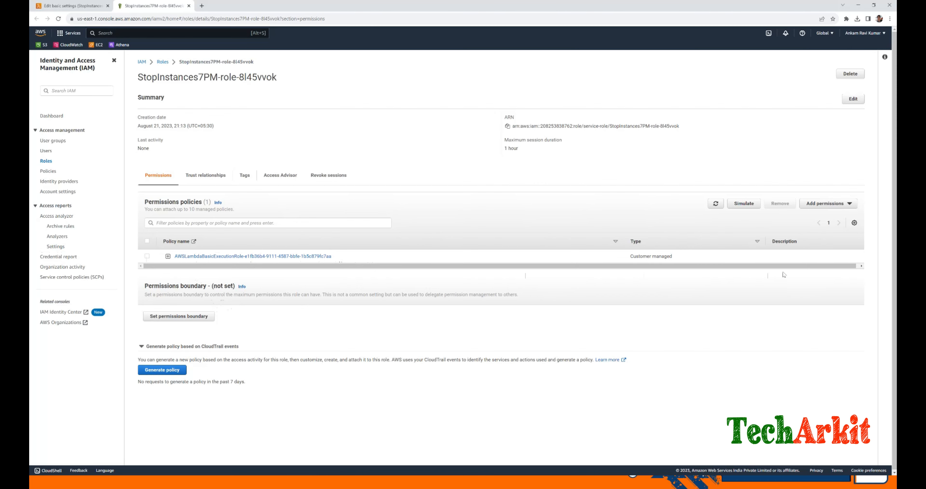
- Attach the customer managed policy StopandStartEC2Instances to the function's execution role
{"action": "left_click", "coordinate": [845, 204]}
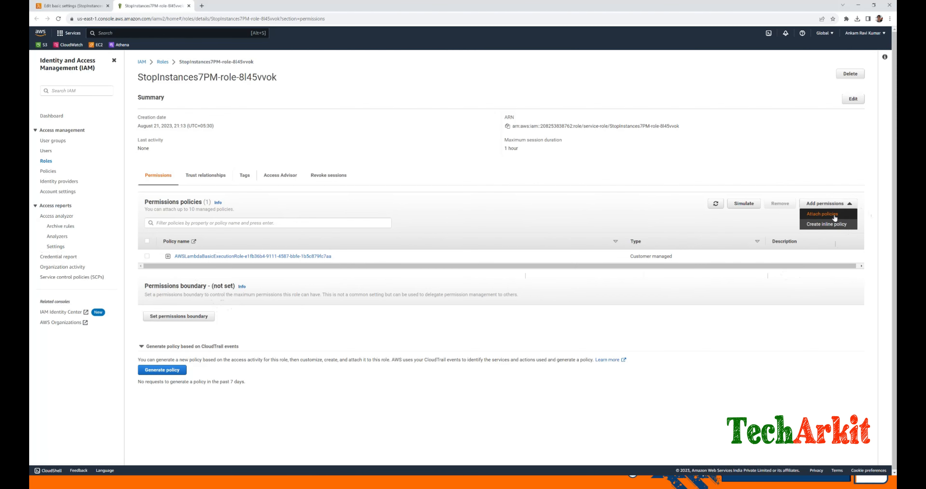
{"action": "left_click", "coordinate": [827, 215]}
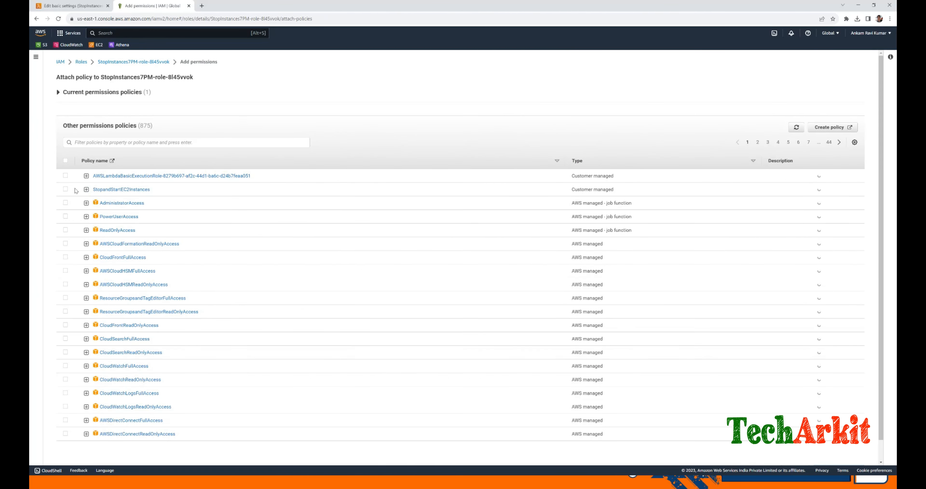
{"action": "left_click", "coordinate": [65, 190]}
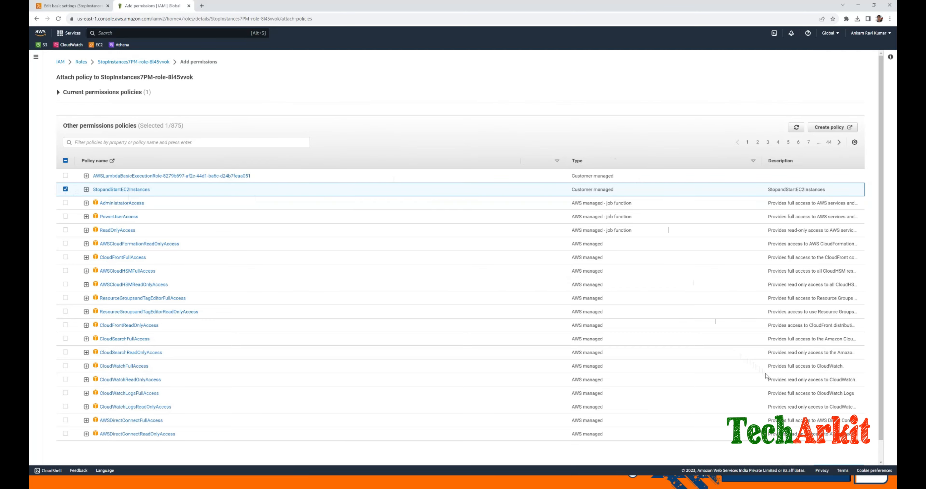
{"action": "scroll", "coordinate": [766, 375], "scroll_direction": "down", "scroll_amount": 1}
{"action": "left_click", "coordinate": [839, 451]}
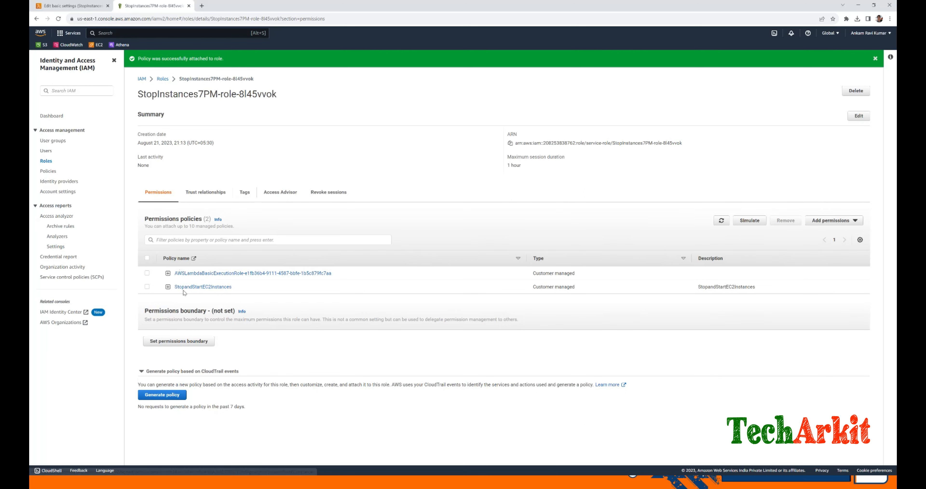
{"action": "left_click_drag", "start_coordinate": [270, 288], "coordinate": [167, 295]}
{"action": "left_click", "coordinate": [362, 348]}
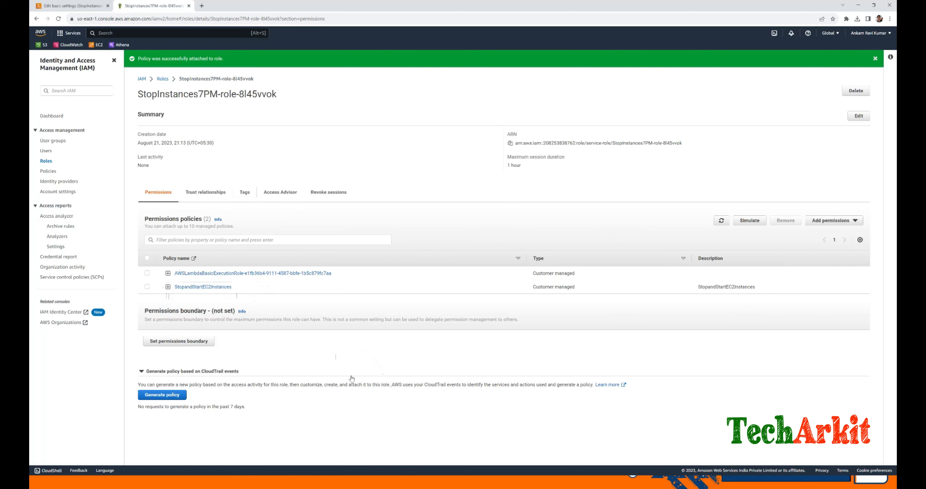
- Close the IAM role page, save the function's basic settings, and return to its empty code source
{"action": "left_click", "coordinate": [188, 6]}
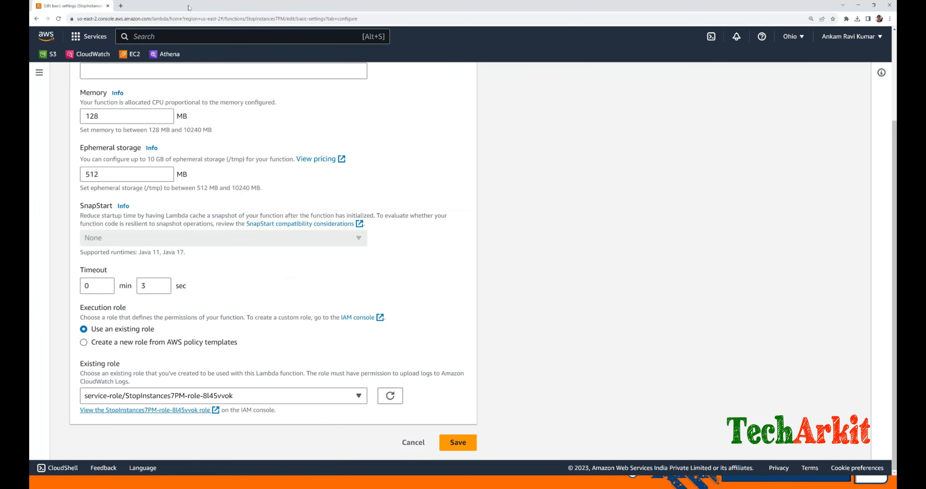
{"action": "left_click", "coordinate": [458, 442]}
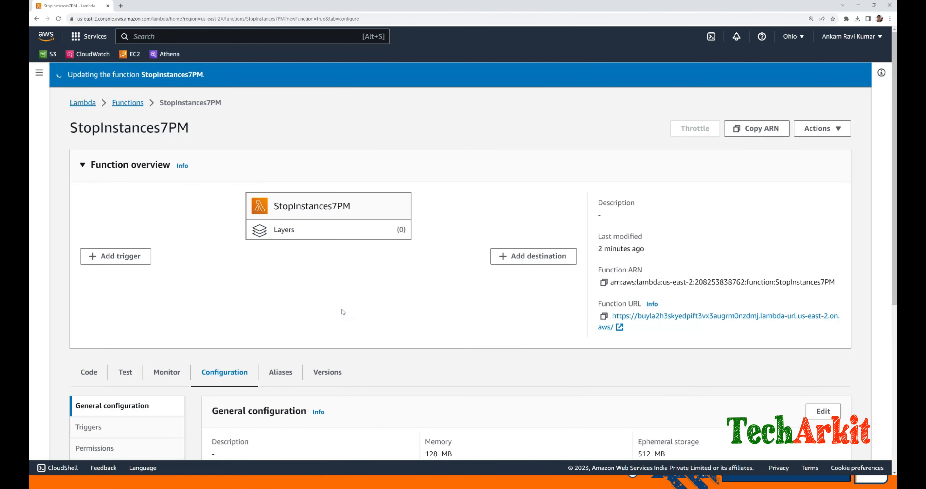
{"action": "scroll", "coordinate": [216, 288], "scroll_direction": "down", "scroll_amount": 3}
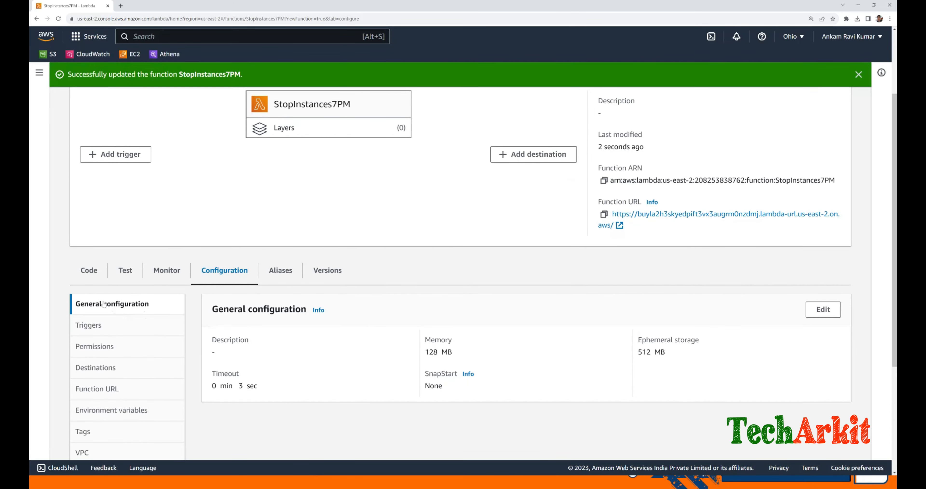
{"action": "left_click", "coordinate": [90, 272]}
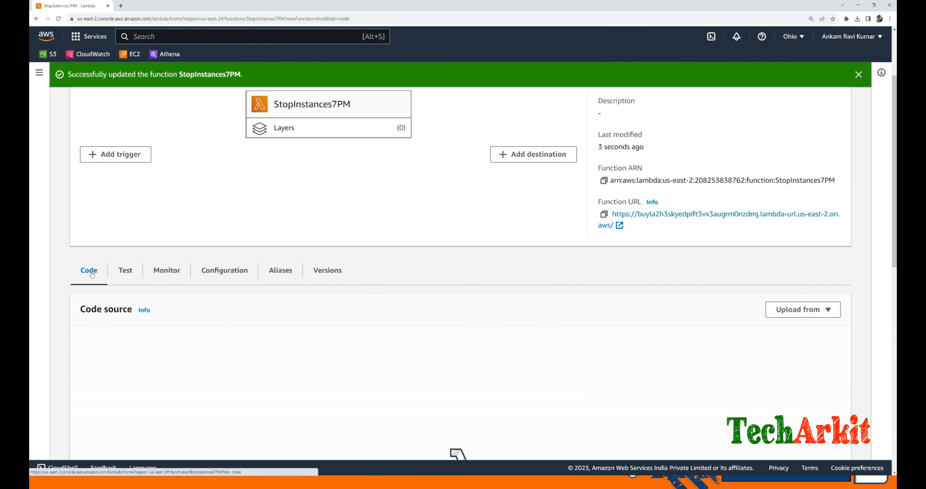
{"action": "scroll", "coordinate": [307, 340], "scroll_direction": "down", "scroll_amount": 2}
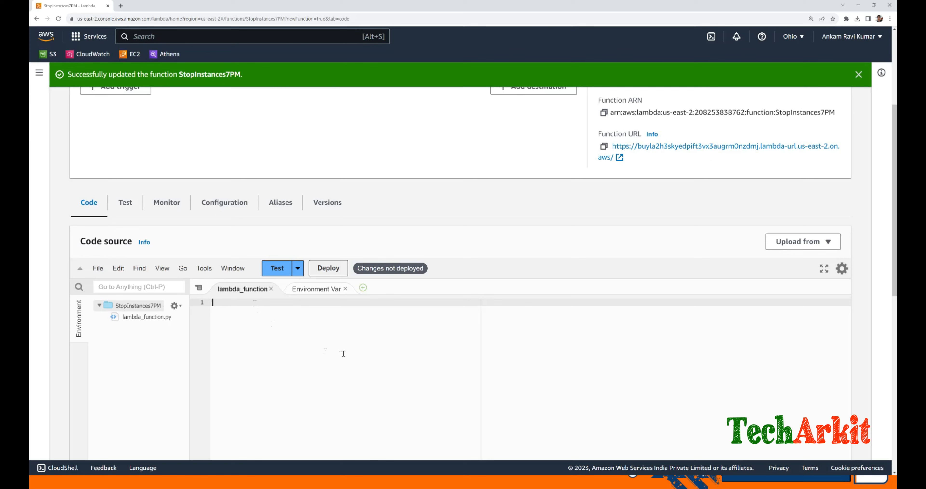
- Write an import boto3 line in lambda_function, followed by a blank line and region = 'us-east-2'
{"action": "type", "text": "im"}
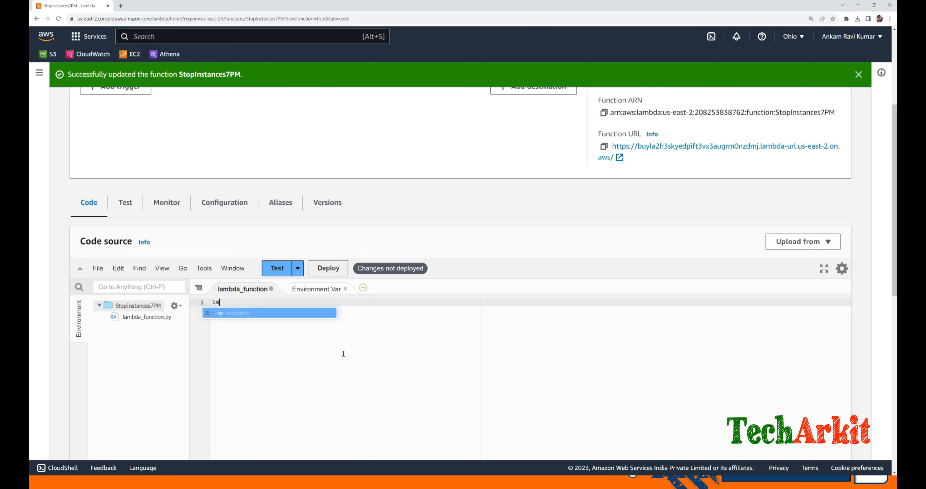
{"action": "type", "text": "port boto"}
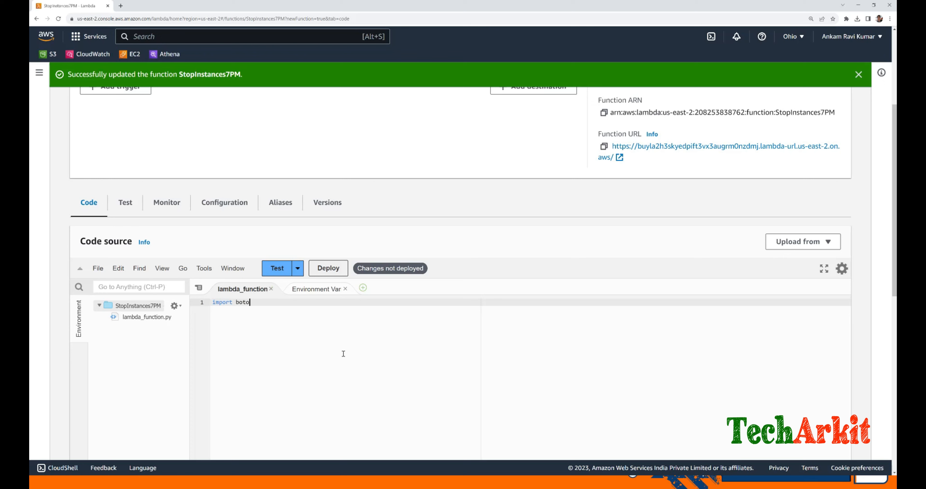
{"action": "type", "text": "3"}
{"action": "key", "text": "Return"}
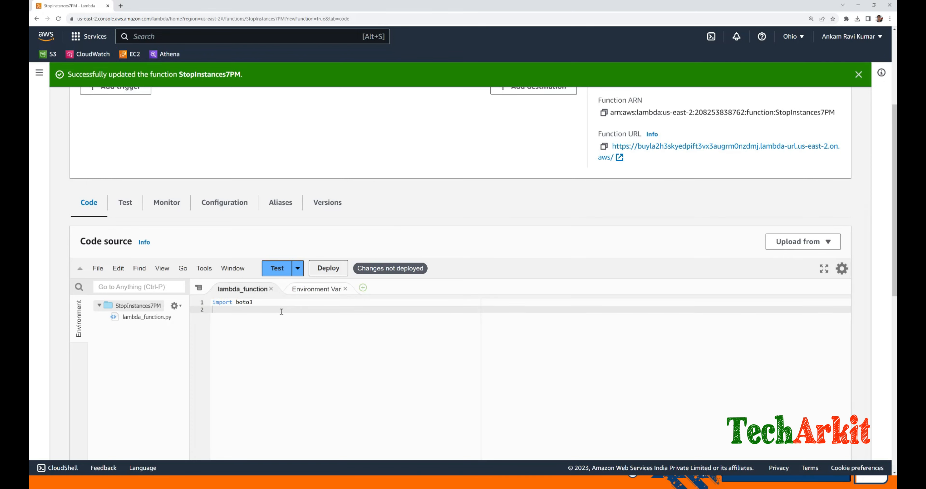
{"action": "key", "text": "Return"}
{"action": "type", "text": "regi"}
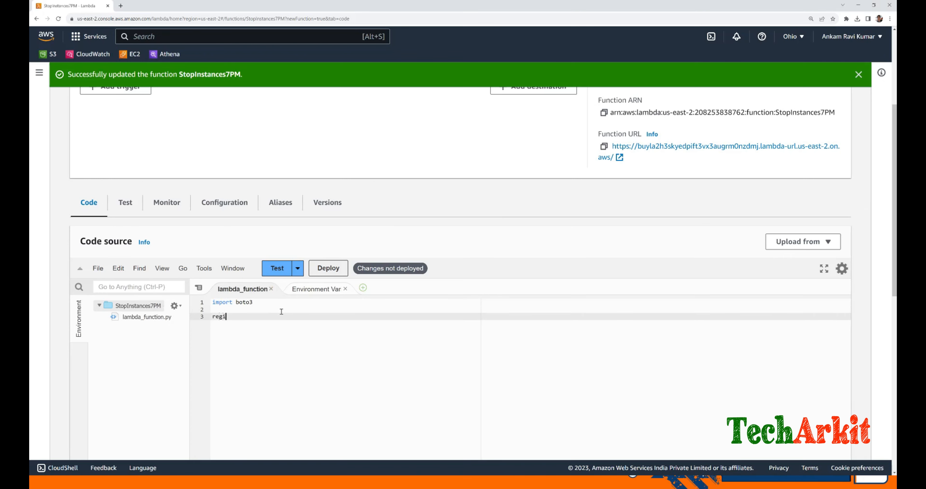
{"action": "type", "text": "on = 'us-east-2"}
{"action": "key", "text": "Return"}
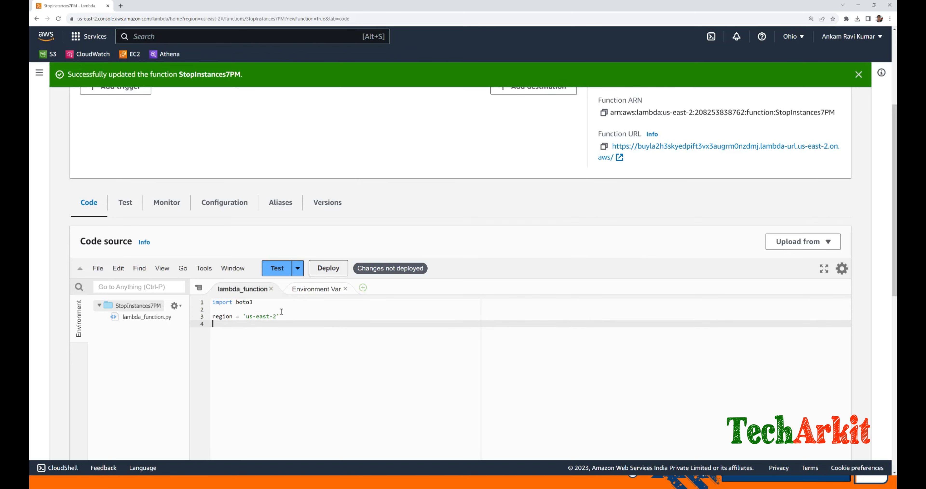
- Add an instances list below the region line, containing one empty quoted string: instances = ['']
{"action": "type", "text": "instances ="}
{"action": "type", "text": " []"}
{"action": "type", "text": "''"}
- Open the EC2 console in a separate browser tab and list the running instances
{"action": "scroll", "coordinate": [275, 159], "scroll_direction": "up", "scroll_amount": 4}
{"action": "right_click", "coordinate": [130, 54]}
{"action": "left_click", "coordinate": [163, 63]}
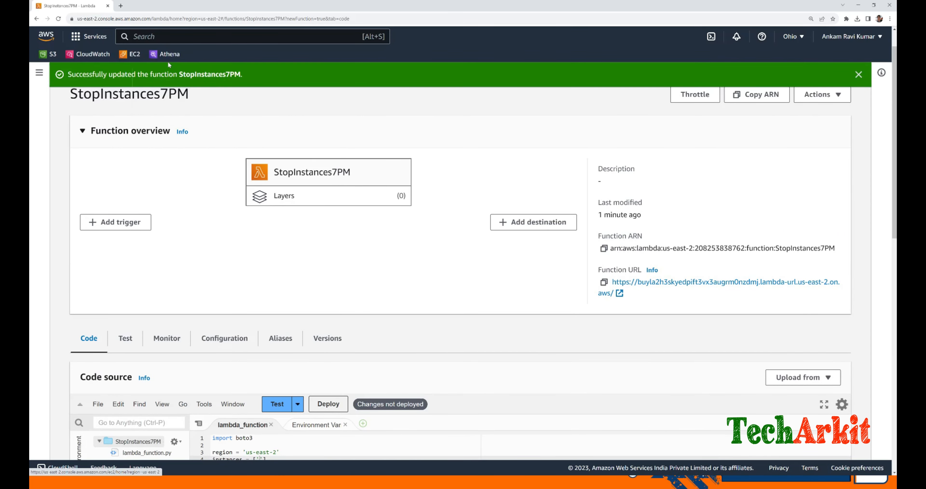
{"action": "key", "text": "ctrl+Tab"}
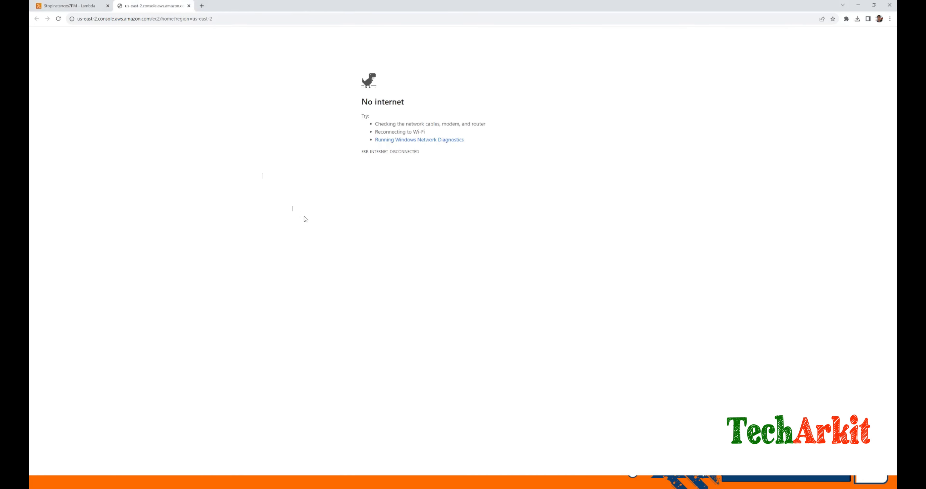
{"action": "left_click", "coordinate": [189, 6]}
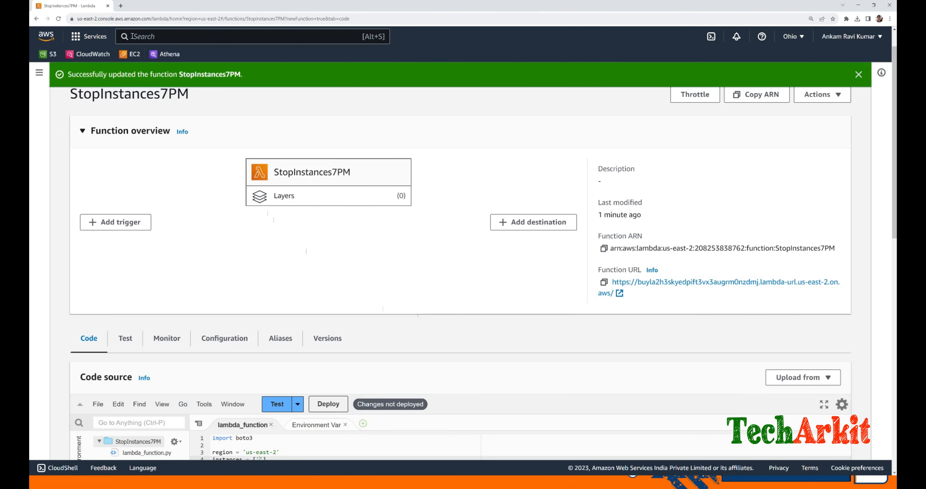
{"action": "left_click", "coordinate": [134, 54]}
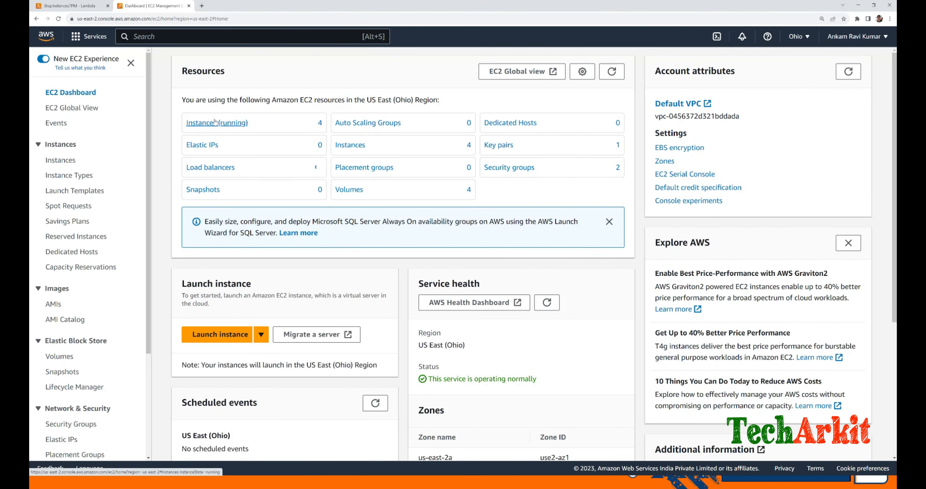
{"action": "left_click", "coordinate": [209, 124]}
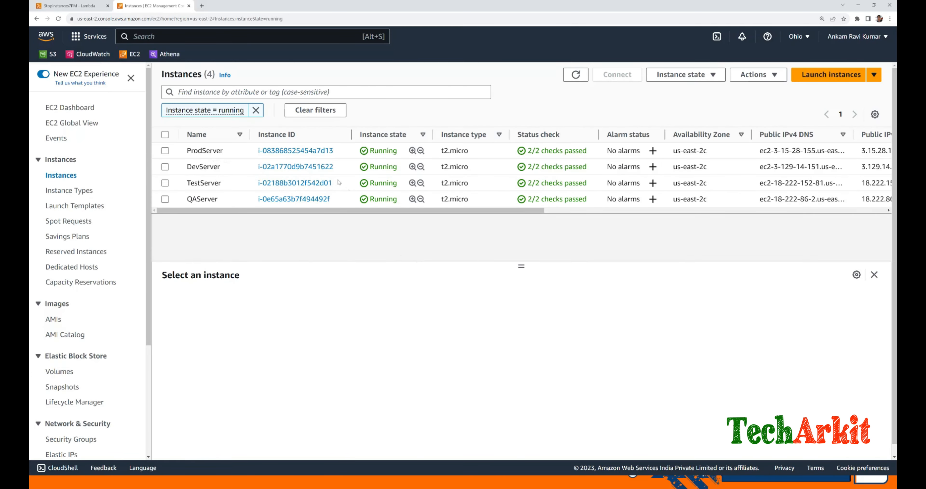
- Copy DevServer's instance ID into the empty string of the instances list and add a second empty quoted entry
{"action": "left_click_drag", "start_coordinate": [333, 166], "coordinate": [256, 167]}
{"action": "key", "text": "ctrl+c"}
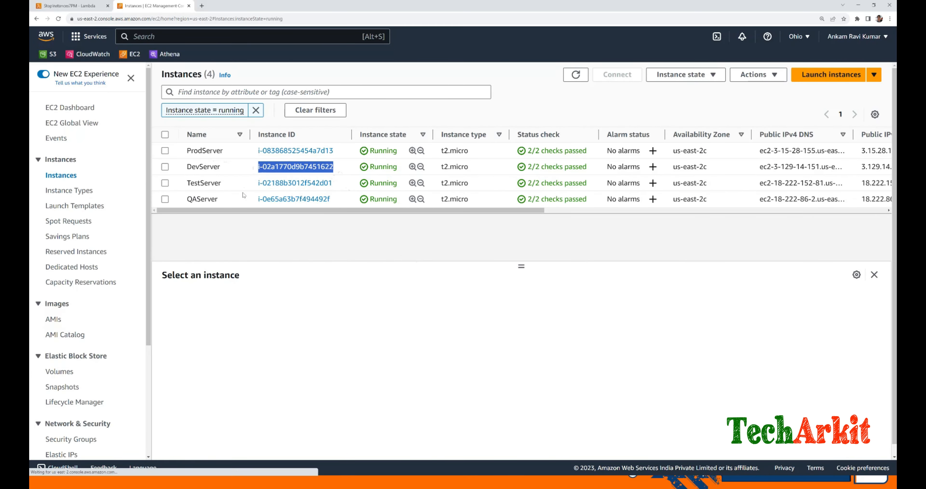
{"action": "left_click", "coordinate": [68, 5]}
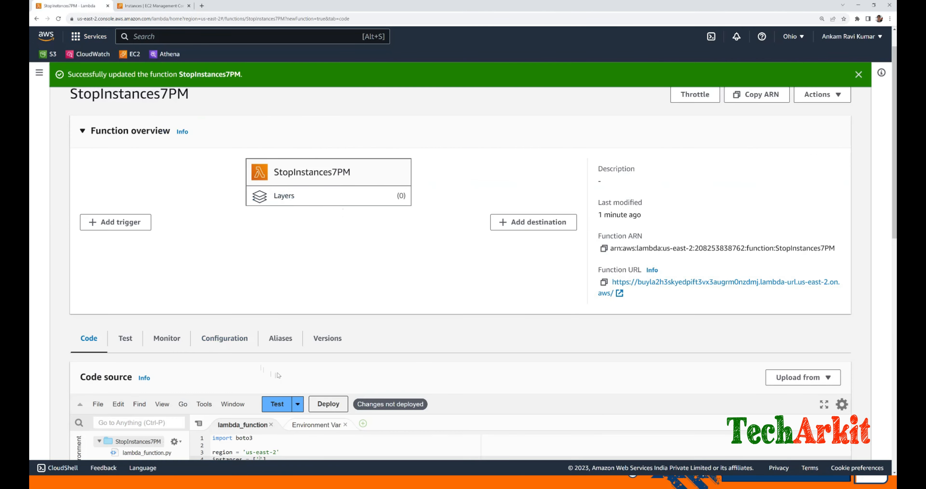
{"action": "scroll", "coordinate": [278, 375], "scroll_direction": "down", "scroll_amount": 3}
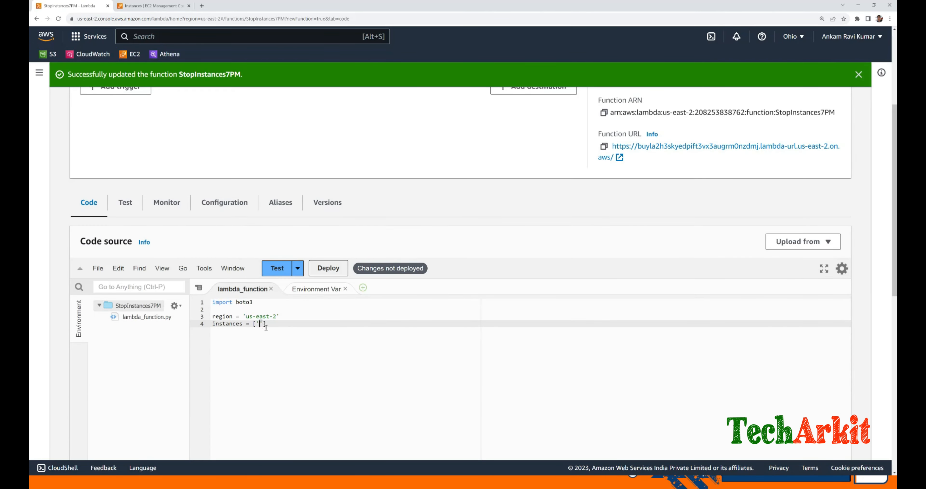
{"action": "key", "text": "ctrl+v"}
{"action": "type", "text": ",''"}
- Copy TestServer's instance ID into the second entry of the instances list and add a third empty quoted entry
{"action": "left_click", "coordinate": [154, 5]}
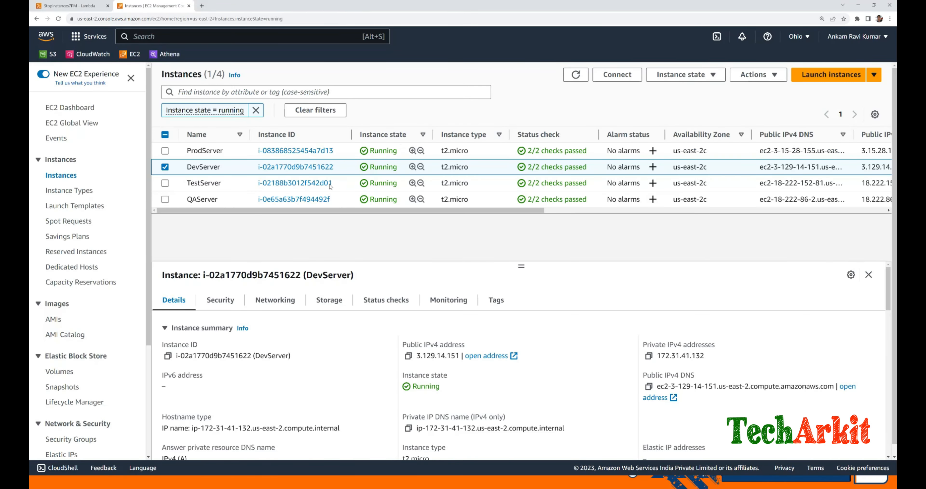
{"action": "left_click_drag", "start_coordinate": [335, 184], "coordinate": [256, 187]}
{"action": "key", "text": "ctrl+c"}
{"action": "left_click", "coordinate": [68, 5]}
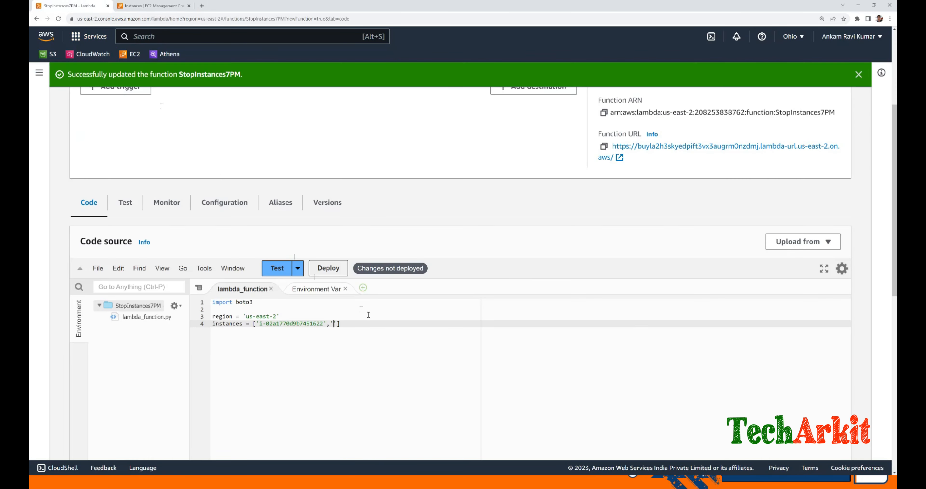
{"action": "key", "text": "ctrl+v"}
{"action": "type", "text": ",''"}
{"action": "key", "text": "Left"}
- Copy QAServer's instance ID into the third entry of the instances list and start a new line after a blank one
{"action": "left_click", "coordinate": [151, 5]}
{"action": "left_click_drag", "start_coordinate": [330, 199], "coordinate": [259, 199]}
{"action": "key", "text": "ctrl+c"}
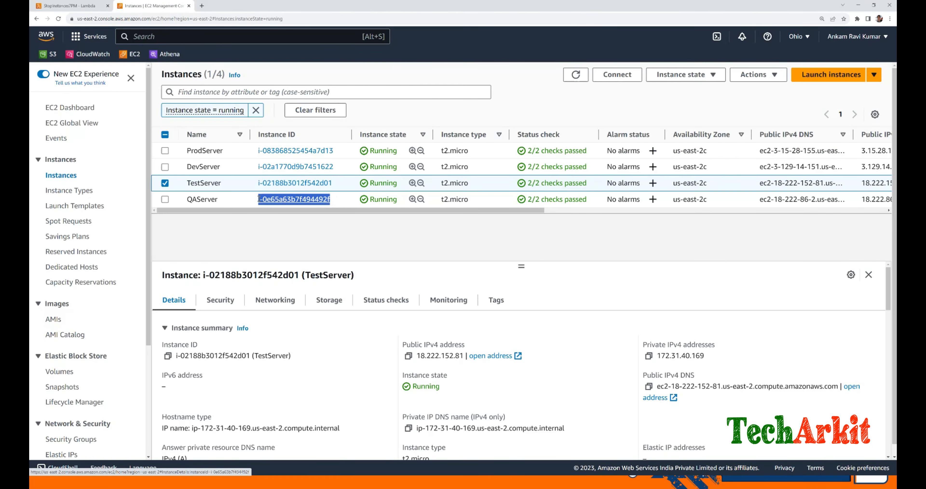
{"action": "left_click", "coordinate": [69, 5]}
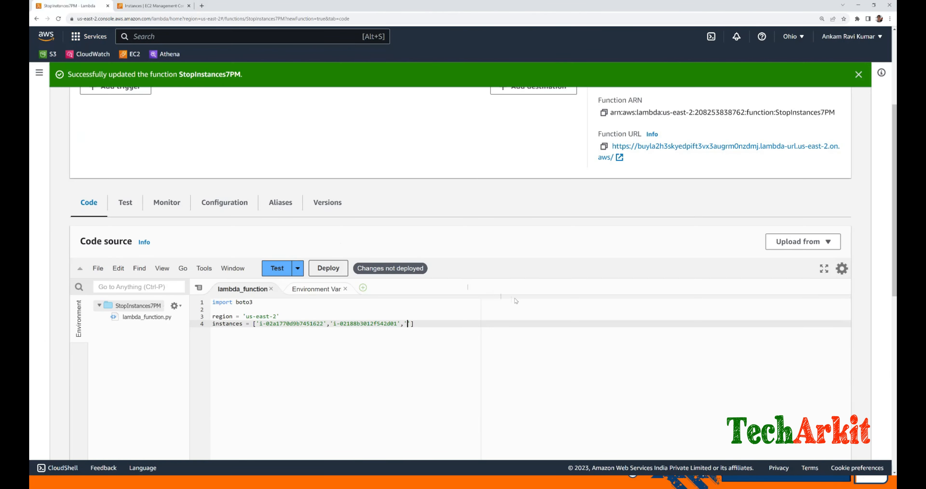
{"action": "key", "text": "ctrl+v"}
{"action": "key", "text": "Return"}
{"action": "key", "text": "Return"}
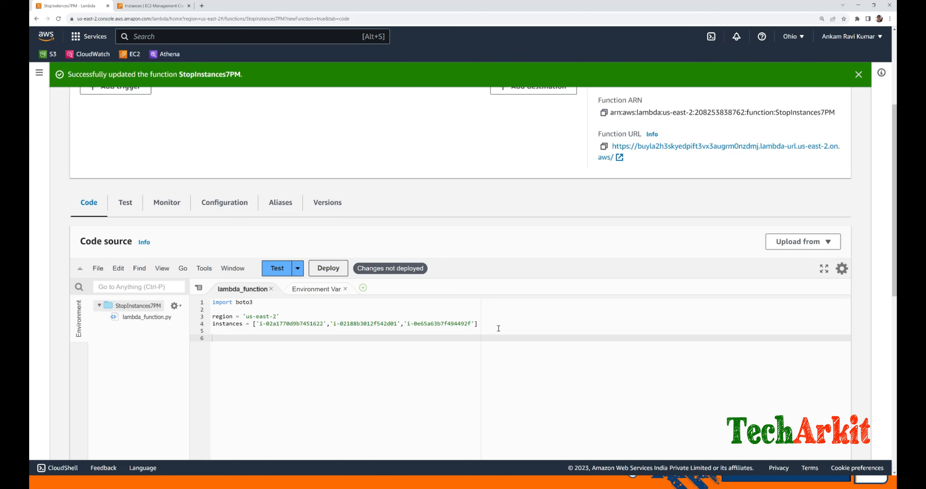
- Create the EC2 client in the code with ec2 = boto3.client('ec2', region_name=region)
{"action": "type", "text": "ec2 = boto3.client('ec2', re"}
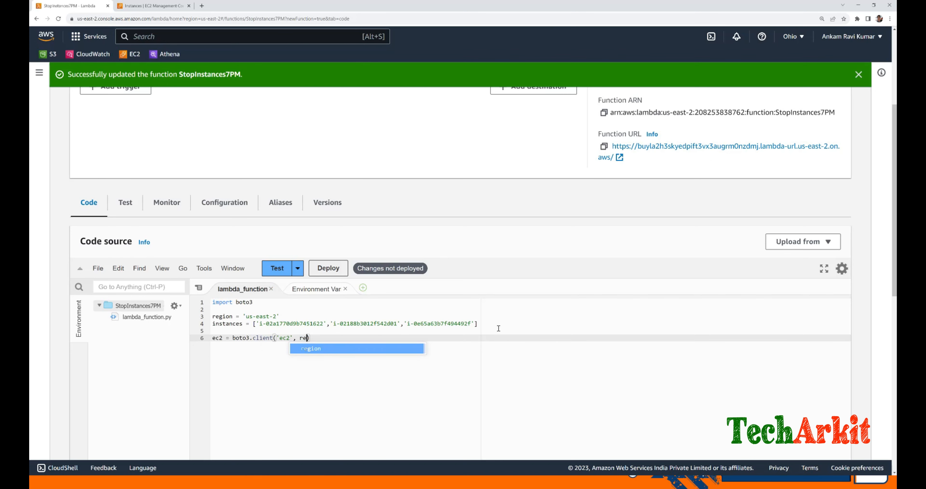
{"action": "type", "text": "gion"}
{"action": "type", "text": "_name"}
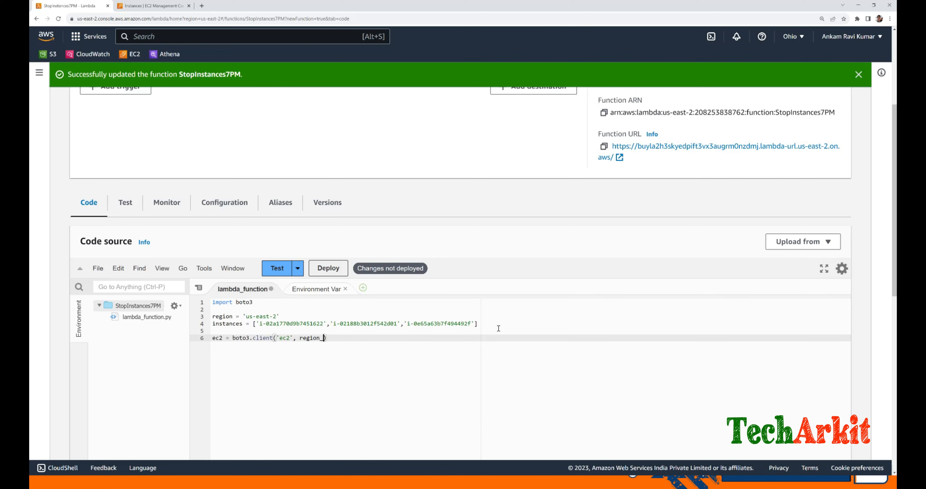
{"action": "type", "text": "=region"}
{"action": "key", "text": "Return"}
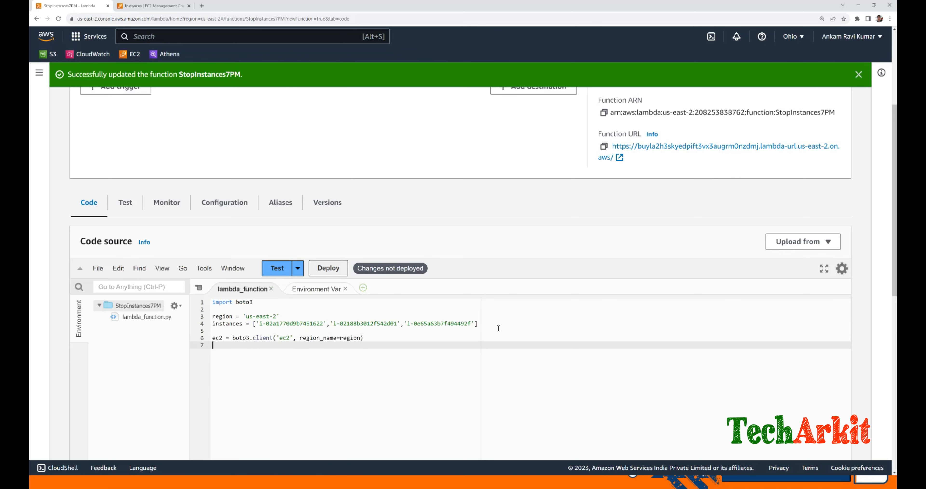
- Define the handler function with def lambda_handler(event, context): below the EC2 client line
{"action": "type", "text": "def "}
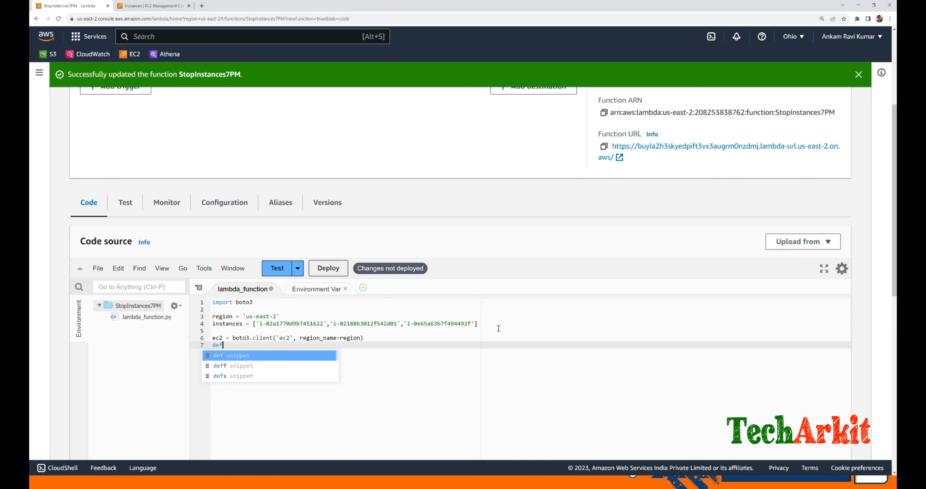
{"action": "type", "text": "la"}
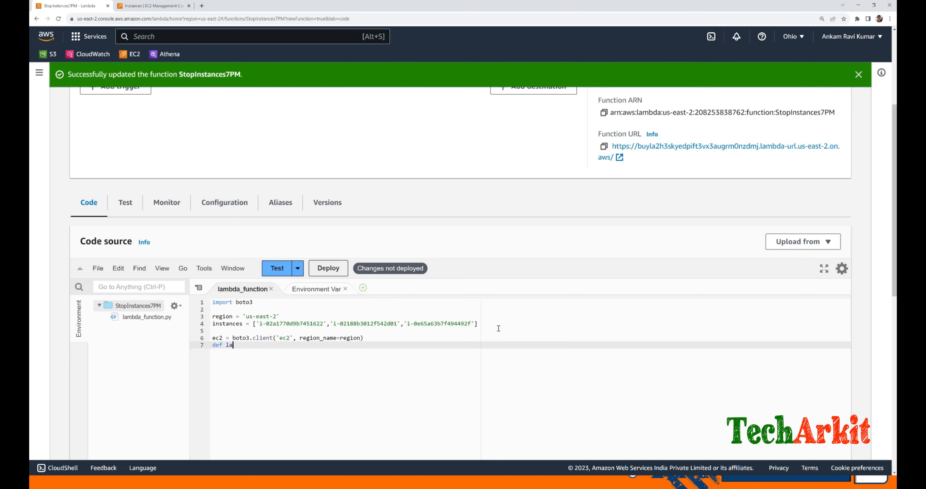
{"action": "type", "text": "mbda_handler"}
{"action": "type", "text": "(event, context):"}
{"action": "key", "text": "Return"}
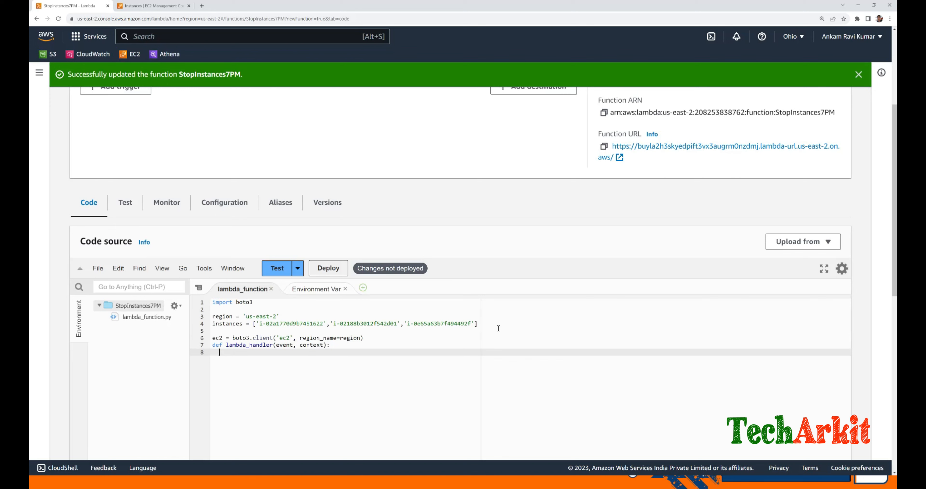
- Add the call ec2.stop_instance(InstanceIds=instances) as the first line of the handler body
{"action": "type", "text": "ec"}
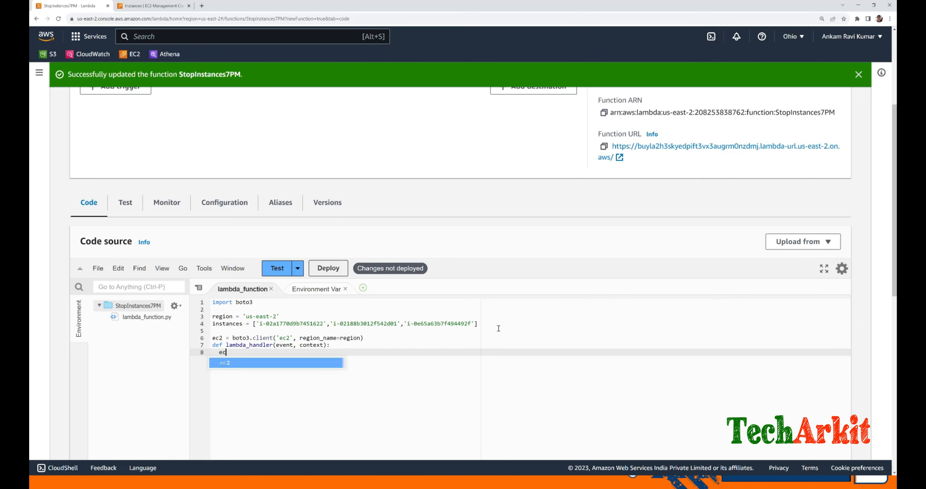
{"action": "type", "text": "2.stope"}
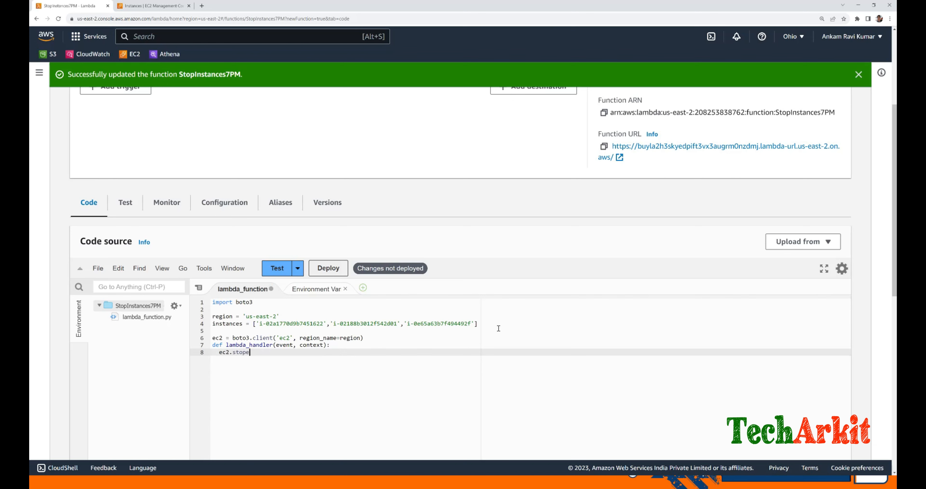
{"action": "key", "text": "BackSpace"}
{"action": "type", "text": "_"}
{"action": "type", "text": "instance"}
{"action": "type", "text": "()"}
{"action": "type", "text": "Insta"}
{"action": "type", "text": "nc"}
{"action": "type", "text": "eIds"}
{"action": "type", "text": "=instances"}
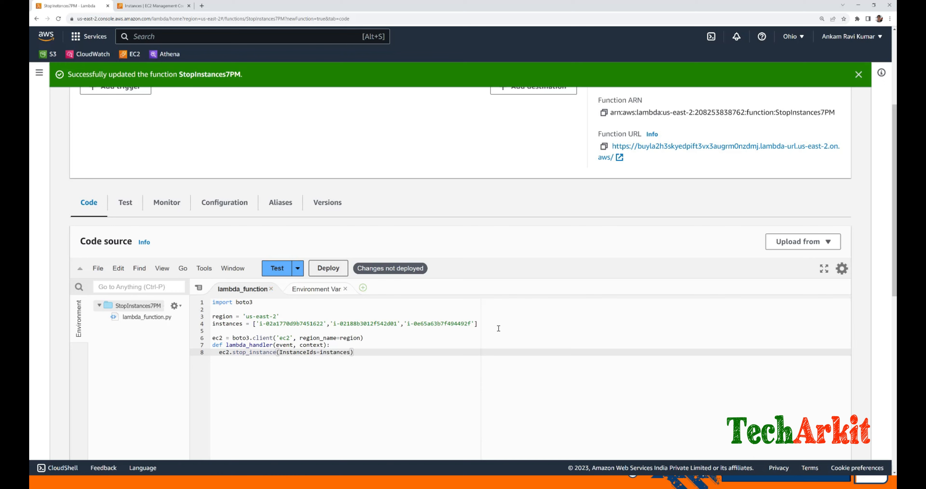
{"action": "key", "text": "Return"}
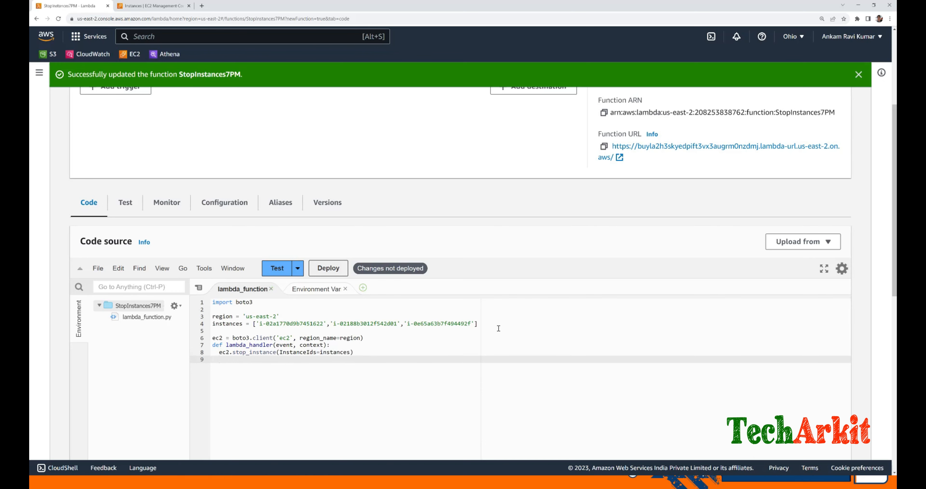
- Add print('Stopped Your instances: ' + str(instances)) as the last line of the handler
{"action": "type", "text": "print('"}
{"action": "key", "text": "ctrl+s"}
{"action": "type", "text": "Stopped Your instances"}
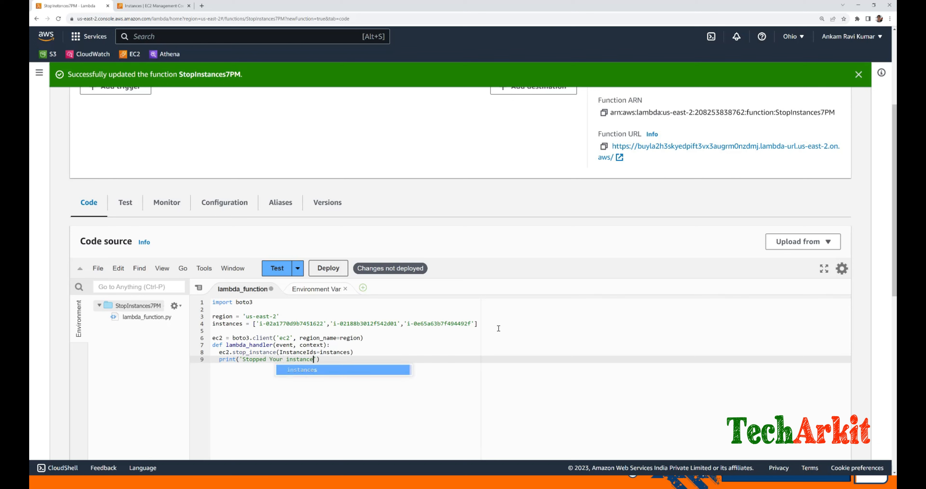
{"action": "type", "text": ": "}
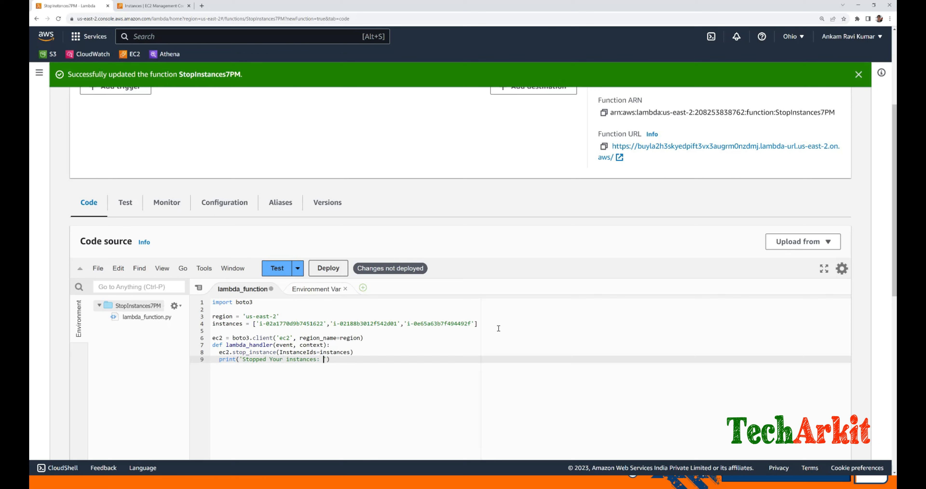
{"action": "type", "text": "' "}
{"action": "type", "text": "+ str"}
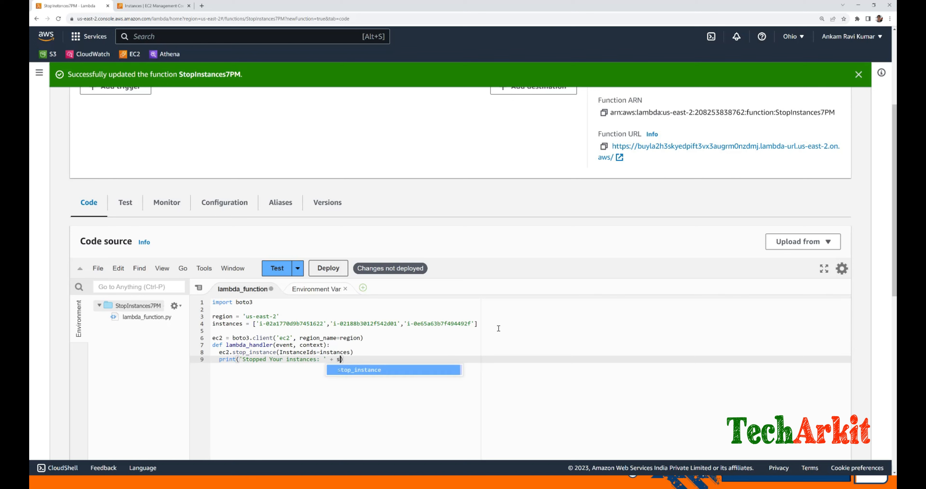
{"action": "type", "text": "("}
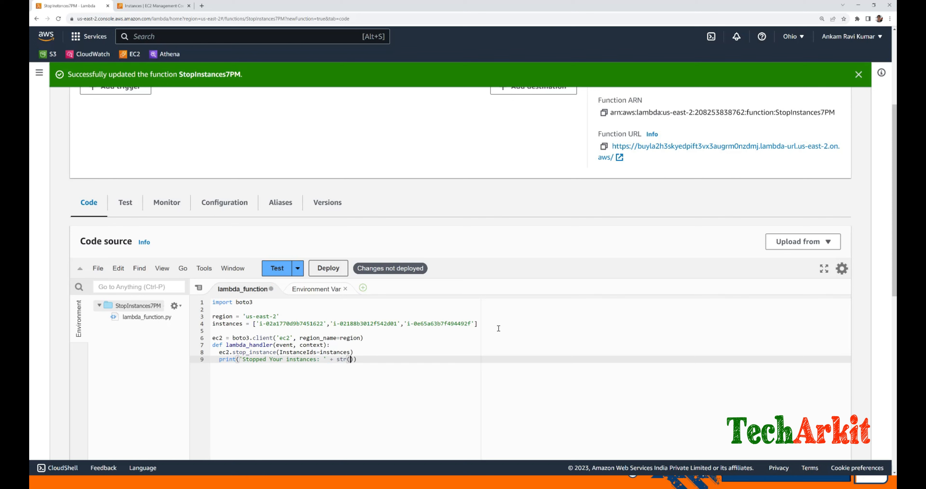
{"action": "type", "text": "instances)"}
{"action": "key", "text": "Return"}
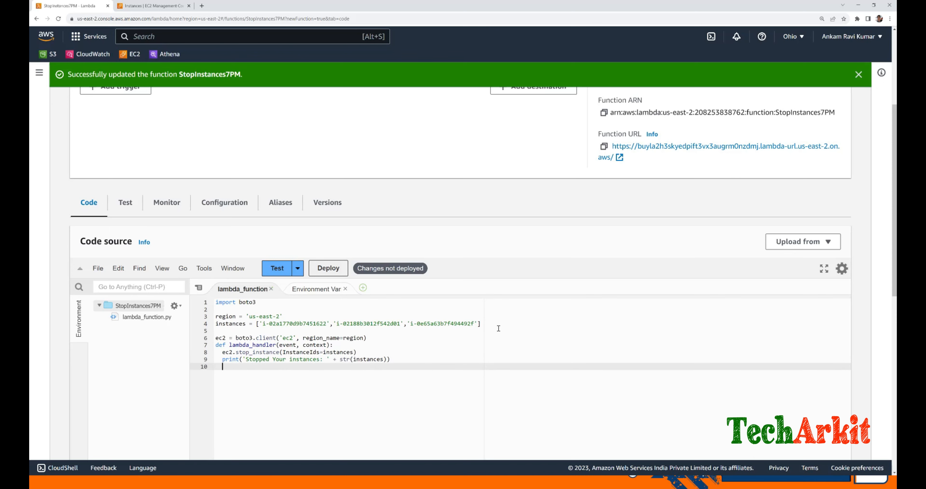
{"action": "key", "text": "BackSpace"}
{"action": "key", "text": "BackSpace"}
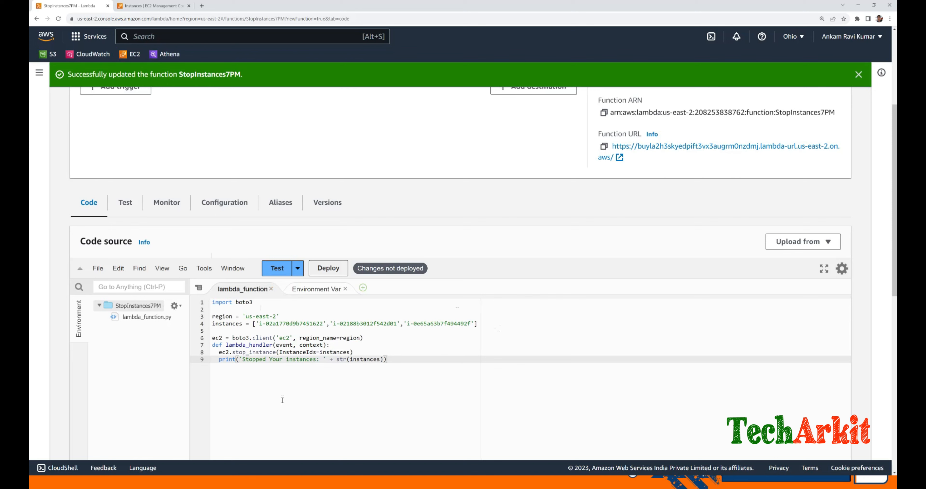
{"action": "left_click_drag", "start_coordinate": [279, 316], "coordinate": [207, 320]}
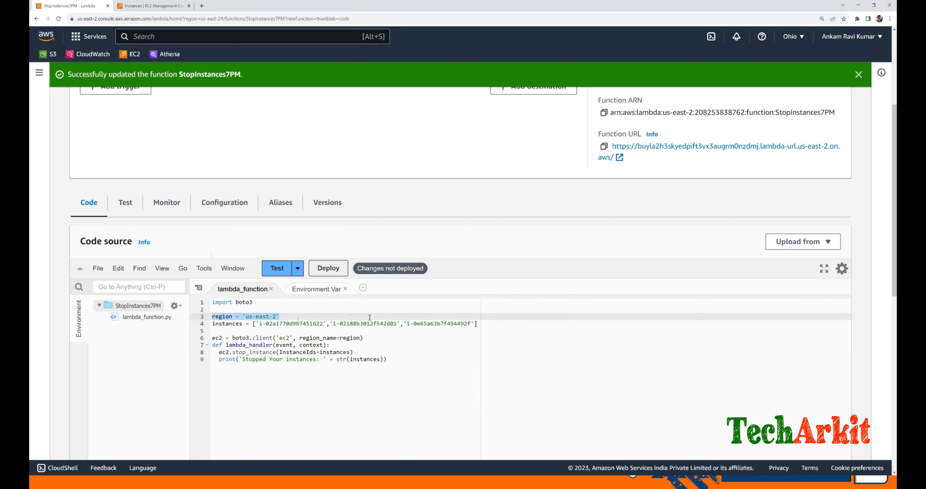
- Review the Lambda code line by line, covering the instances list, EC2 client, handler definition, stop call and print statement
{"action": "left_click_drag", "start_coordinate": [481, 325], "coordinate": [213, 324]}
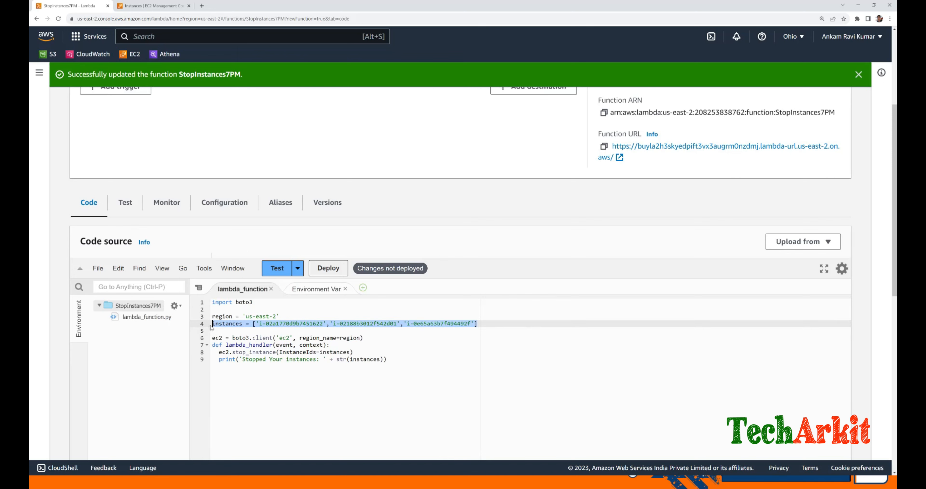
{"action": "left_click_drag", "start_coordinate": [364, 340], "coordinate": [204, 340]}
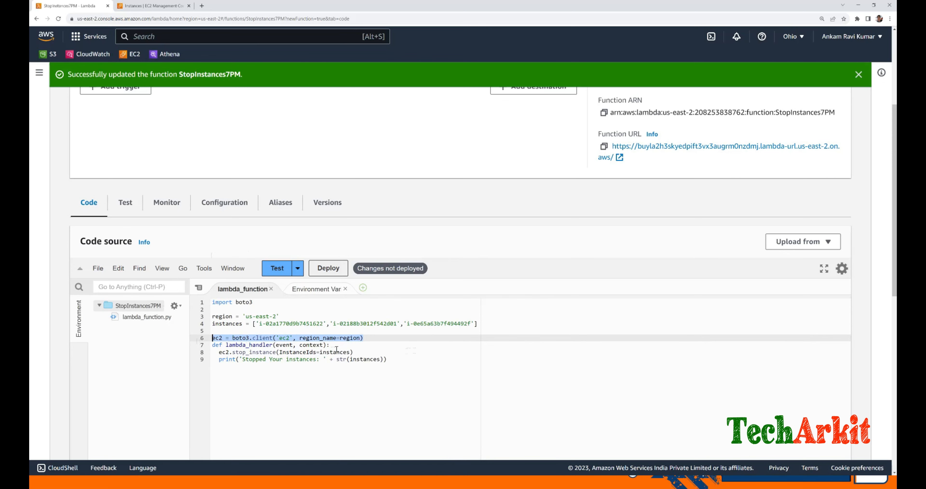
{"action": "left_click_drag", "start_coordinate": [337, 347], "coordinate": [213, 345]}
{"action": "left_click", "coordinate": [316, 385]}
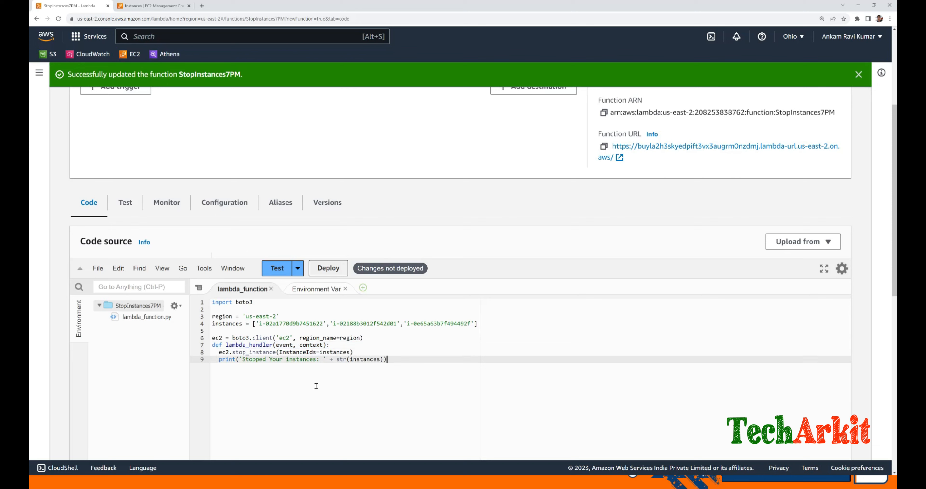
{"action": "left_click_drag", "start_coordinate": [217, 352], "coordinate": [353, 352]}
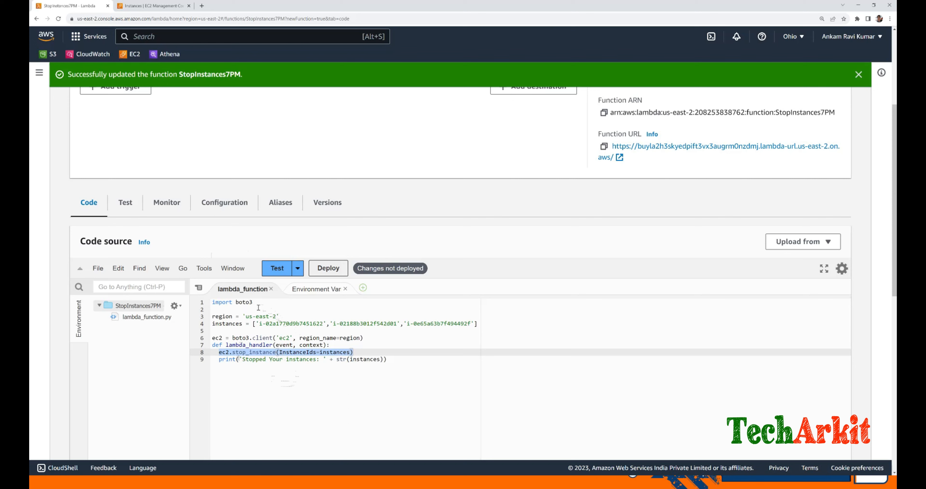
{"action": "double_click", "coordinate": [245, 302]}
{"action": "left_click", "coordinate": [363, 354]}
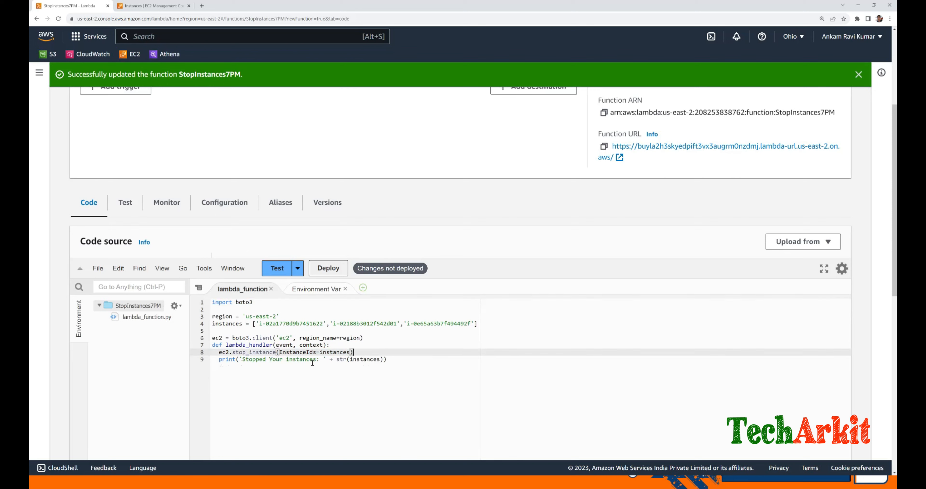
{"action": "left_click", "coordinate": [410, 364]}
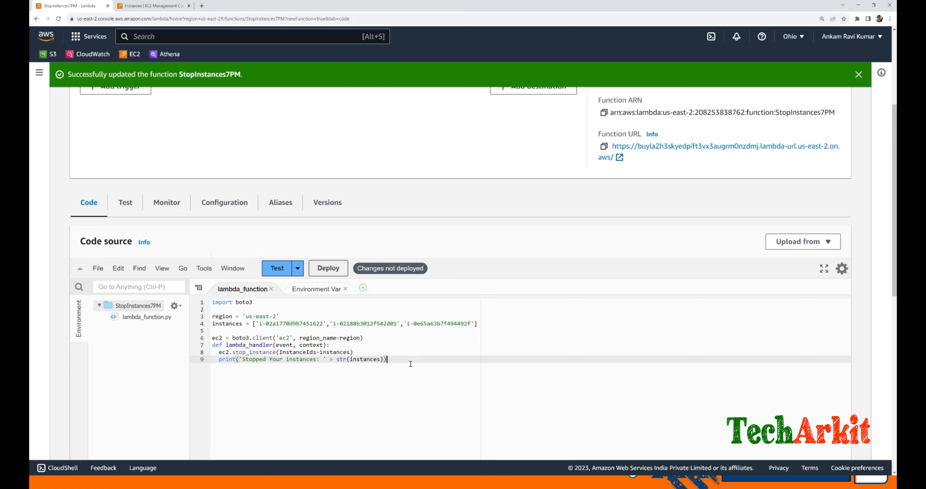
- Deploy the completed stop-instances code to the StopInstances7PM function
{"action": "scroll", "coordinate": [410, 364], "scroll_direction": "down", "scroll_amount": 3}
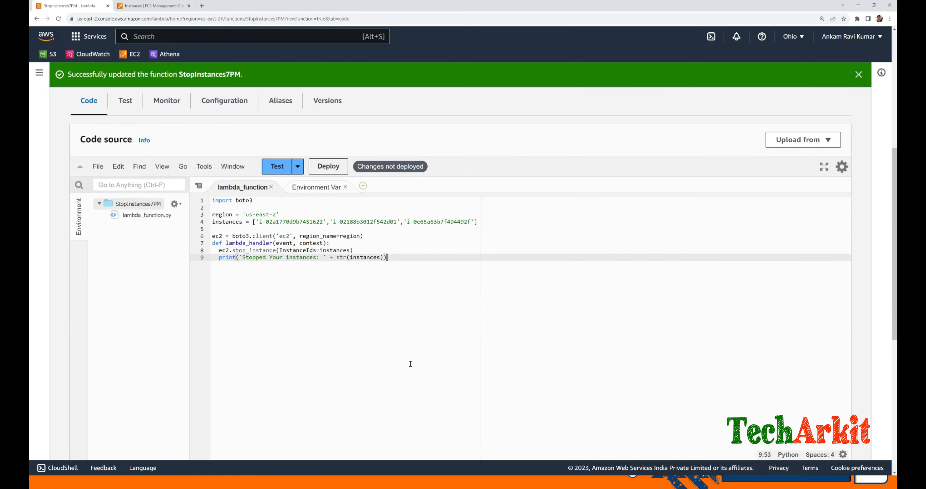
{"action": "scroll", "coordinate": [410, 365], "scroll_direction": "up", "scroll_amount": 4}
{"action": "scroll", "coordinate": [215, 336], "scroll_direction": "down", "scroll_amount": 2}
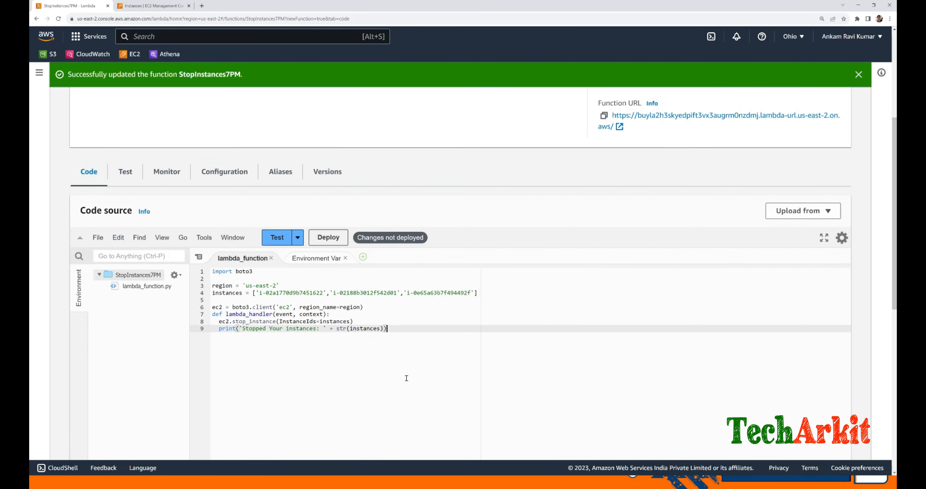
{"action": "left_click_drag", "start_coordinate": [392, 325], "coordinate": [196, 264]}
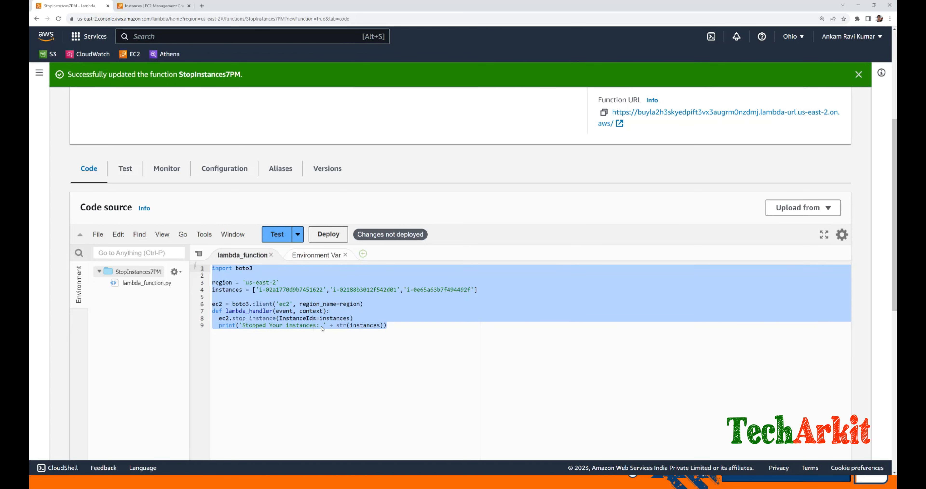
{"action": "left_click", "coordinate": [328, 234]}
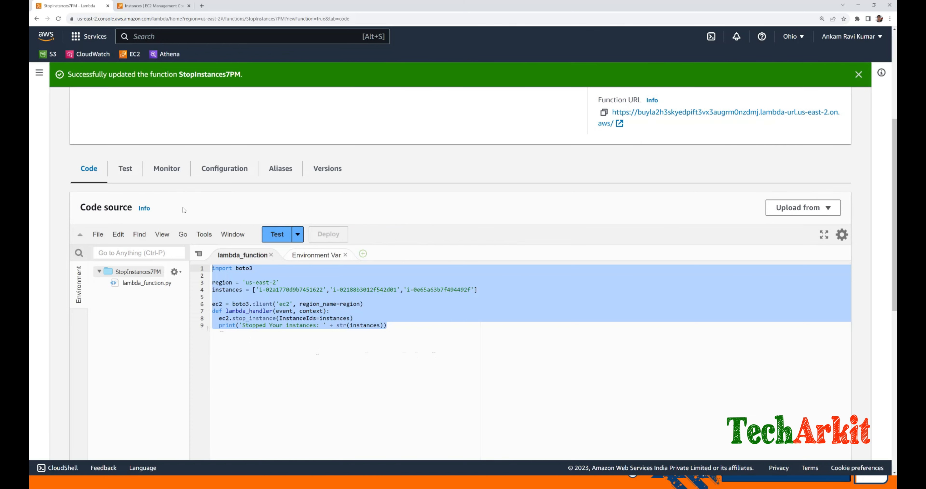
- Invoke the function by opening its public function URL from the function's configuration, and request the page a second time
{"action": "left_click", "coordinate": [238, 170]}
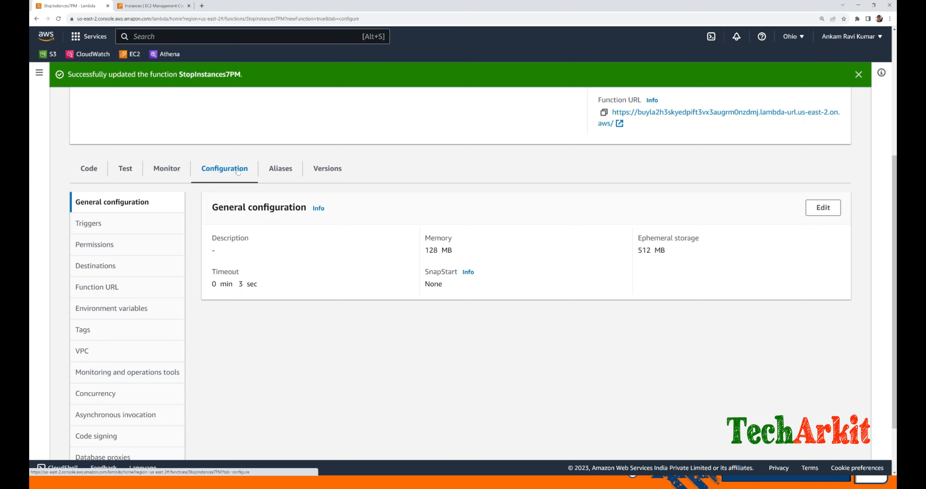
{"action": "left_click", "coordinate": [102, 290]}
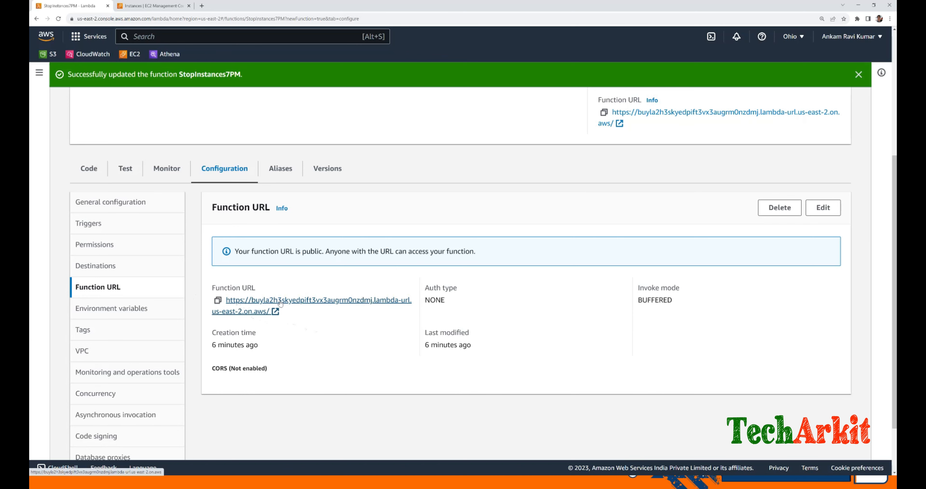
{"action": "left_click", "coordinate": [89, 168]}
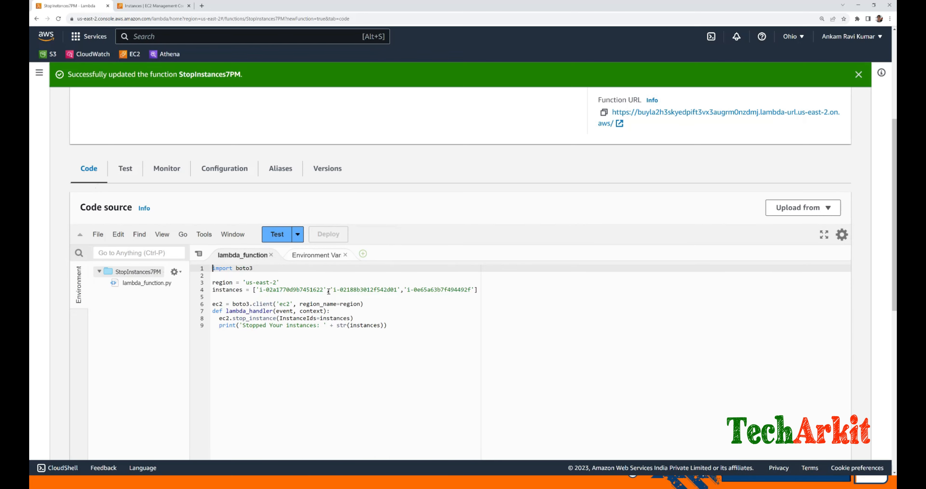
{"action": "left_click", "coordinate": [215, 173]}
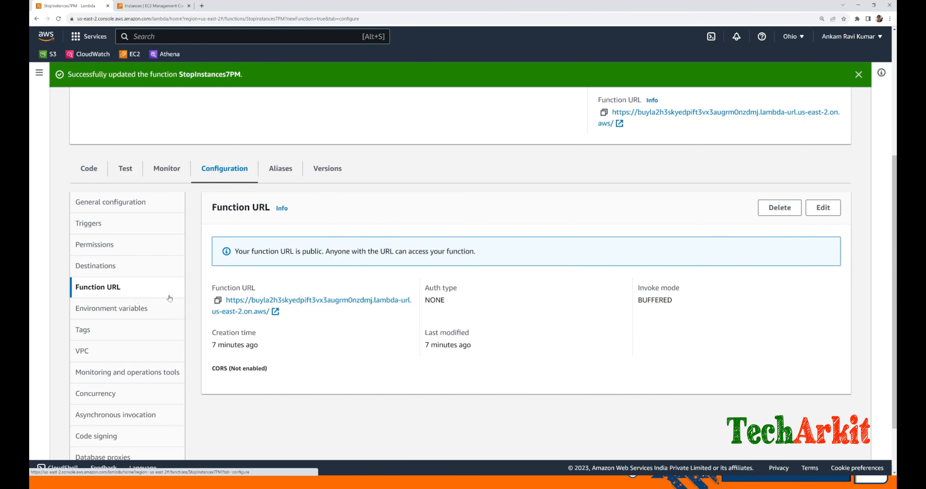
{"action": "left_click", "coordinate": [300, 301]}
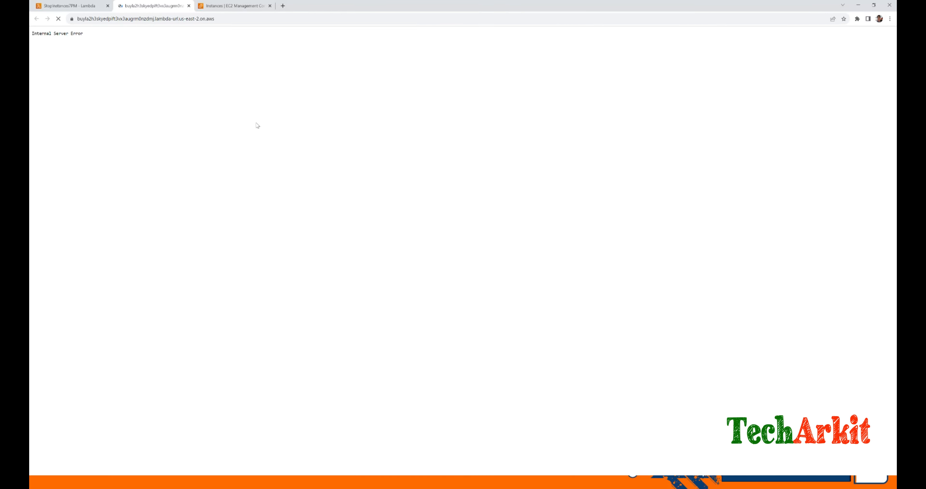
{"action": "left_click", "coordinate": [243, 19]}
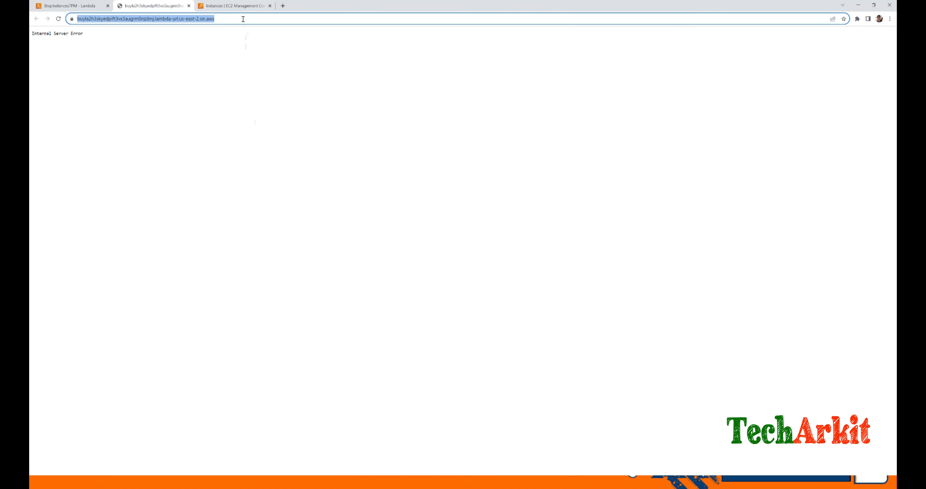
{"action": "key", "text": "Return"}
- Refresh the EC2 list of running instances to check the servers, and look at the function URL page again
{"action": "key", "text": "ctrl+shift+Tab"}
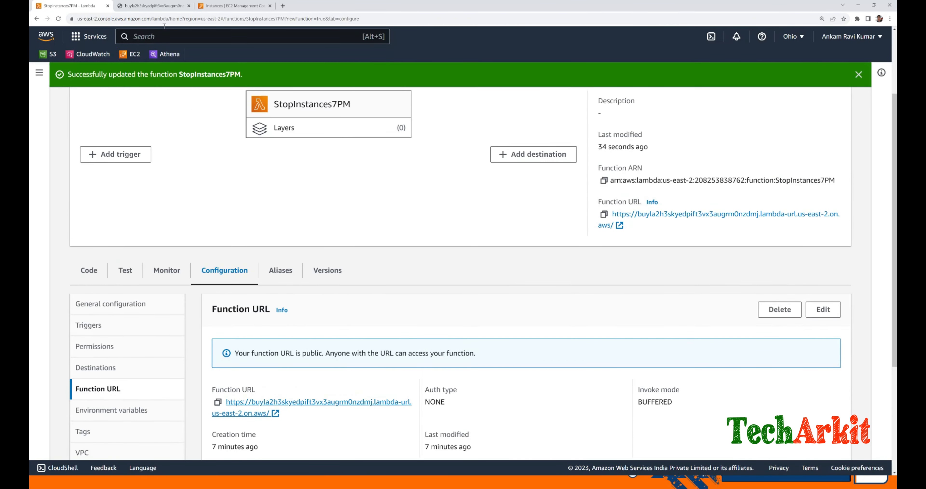
{"action": "left_click", "coordinate": [234, 6]}
{"action": "left_click", "coordinate": [585, 72]}
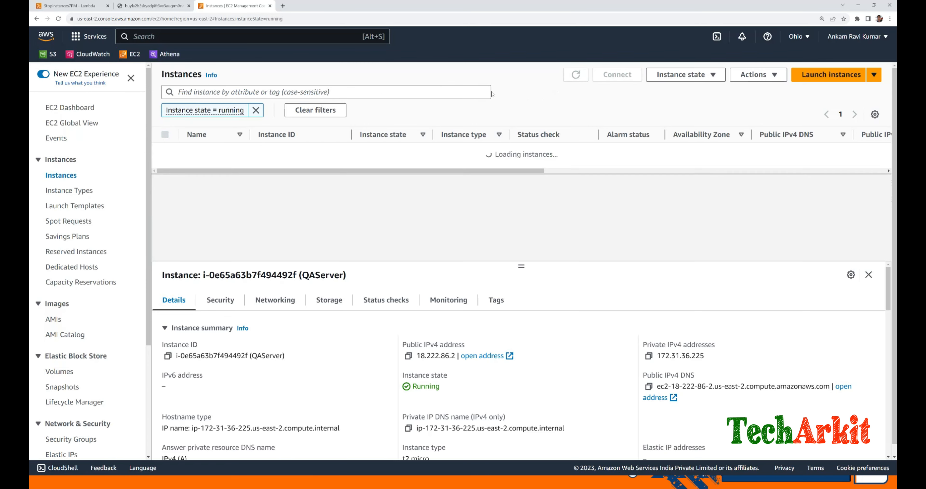
{"action": "left_click", "coordinate": [150, 5]}
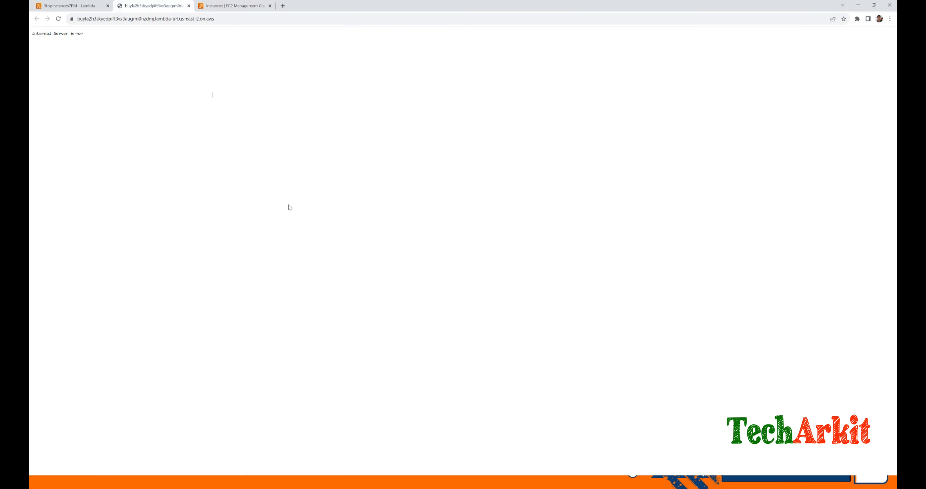
- Create and save a private test event named StopInstance for the function, using the hello-world template
{"action": "key", "text": "ctrl+shift+Tab"}
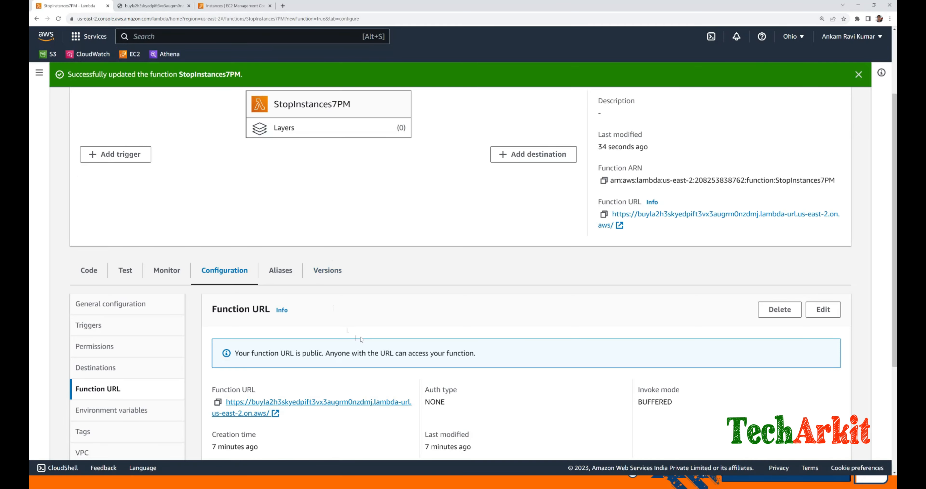
{"action": "scroll", "coordinate": [360, 339], "scroll_direction": "down", "scroll_amount": 2}
{"action": "left_click", "coordinate": [92, 204]}
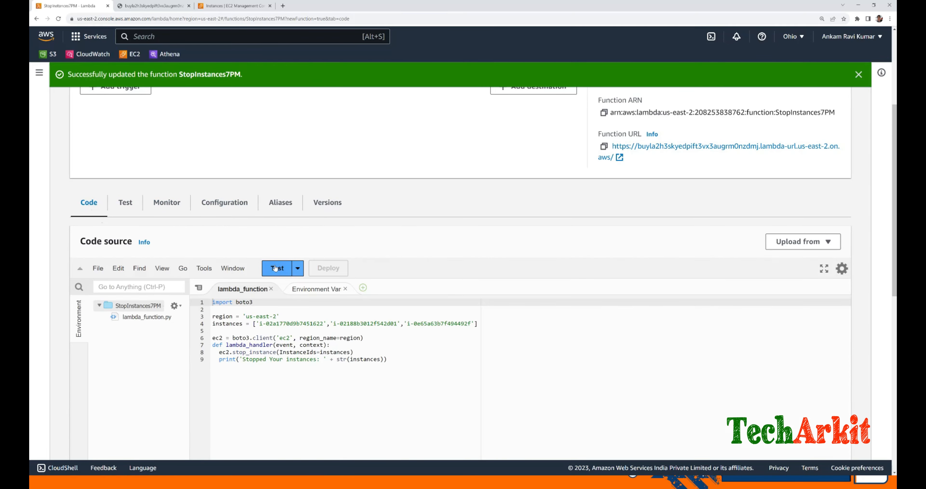
{"action": "left_click", "coordinate": [275, 268]}
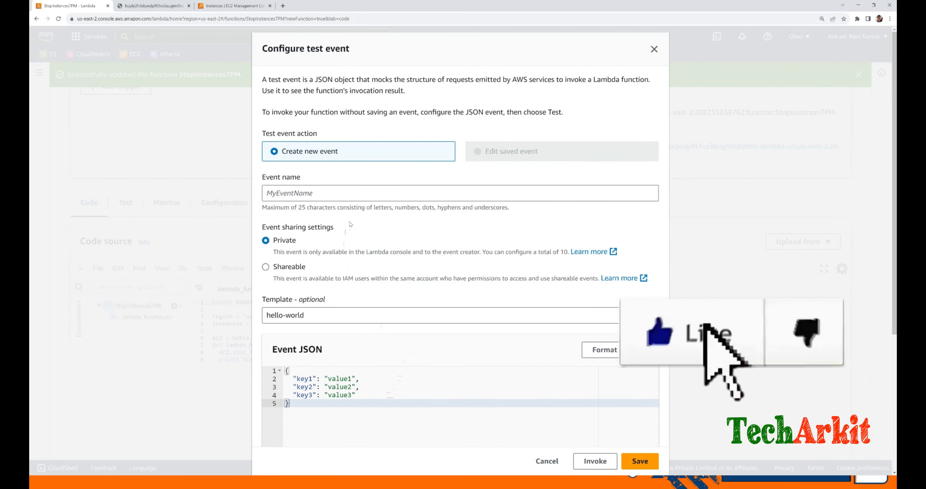
{"action": "left_click", "coordinate": [330, 194]}
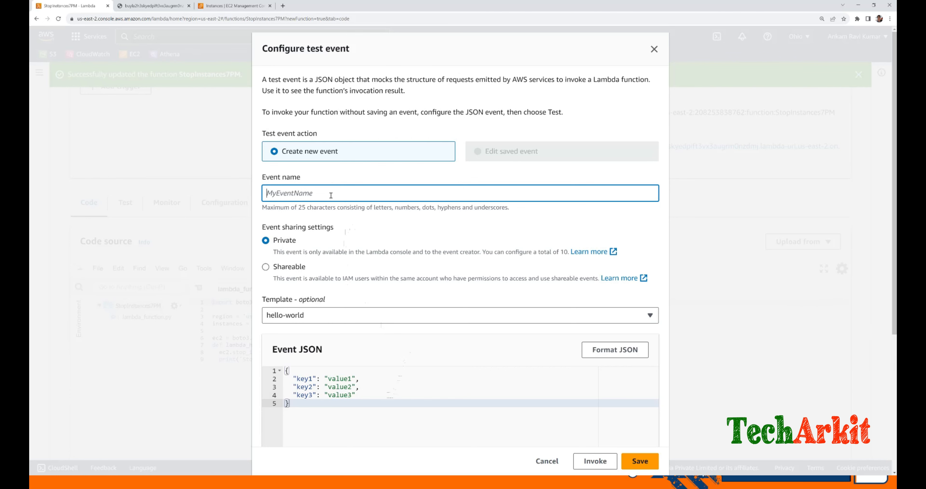
{"action": "type", "text": "StopInstnaces"}
{"action": "key", "text": "BackSpace"}
{"action": "key", "text": "BackSpace"}
{"action": "key", "text": "BackSpace"}
{"action": "key", "text": "BackSpace"}
{"action": "key", "text": "BackSpace"}
{"action": "type", "text": "ance"}
{"action": "left_click", "coordinate": [646, 464]}
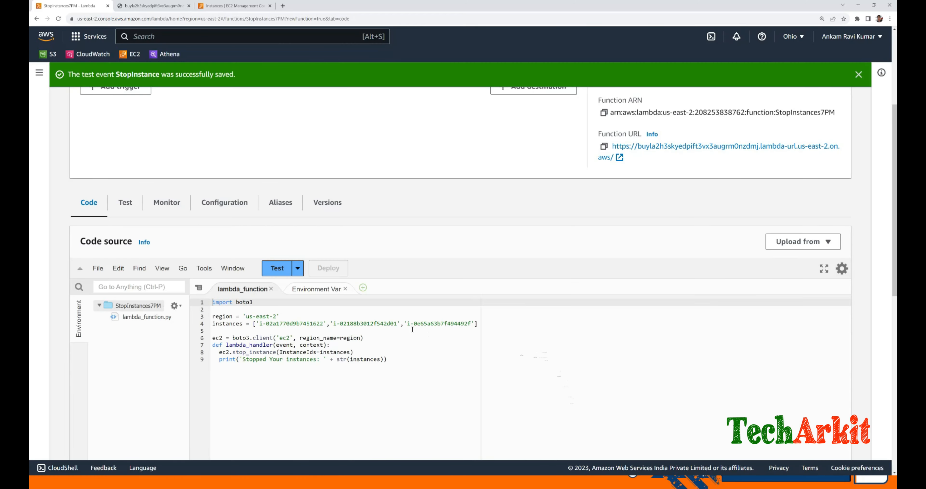
- Run the function with the StopInstance test event and examine the error message in the response
{"action": "left_click", "coordinate": [276, 270]}
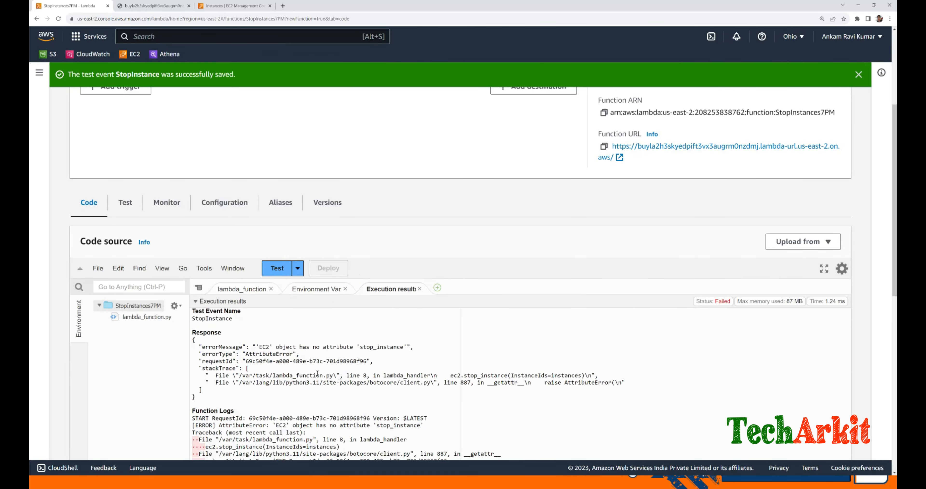
{"action": "left_click_drag", "start_coordinate": [204, 347], "coordinate": [415, 347]}
{"action": "left_click", "coordinate": [415, 348]}
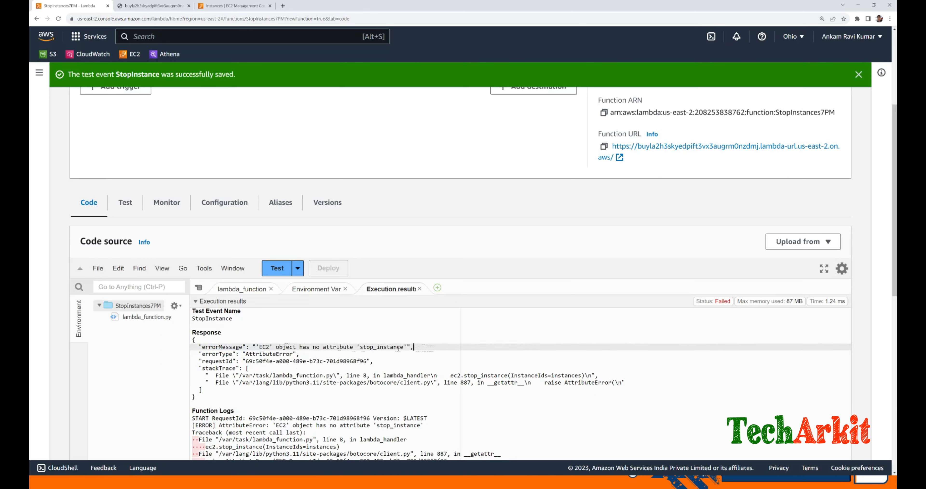
- Change the handler's call to ec2.stop_instances on line 8 and deploy the corrected code
{"action": "left_click", "coordinate": [230, 289]}
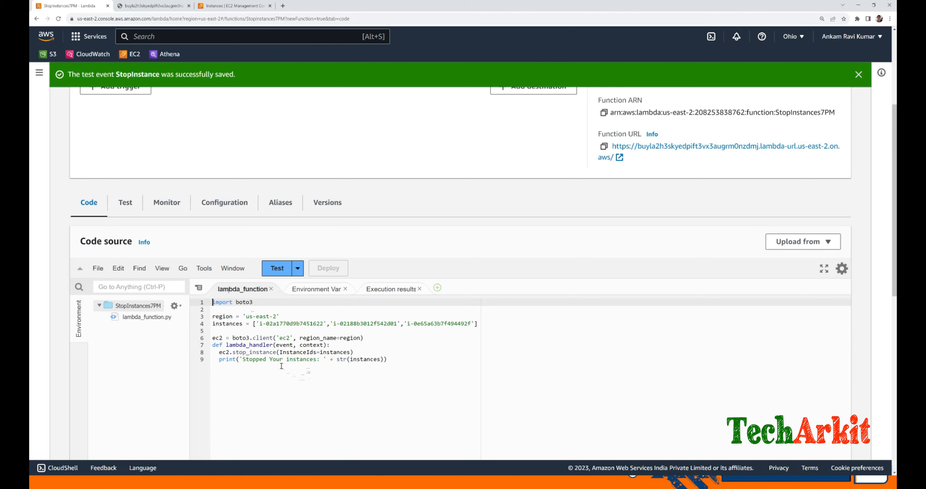
{"action": "left_click", "coordinate": [277, 353]}
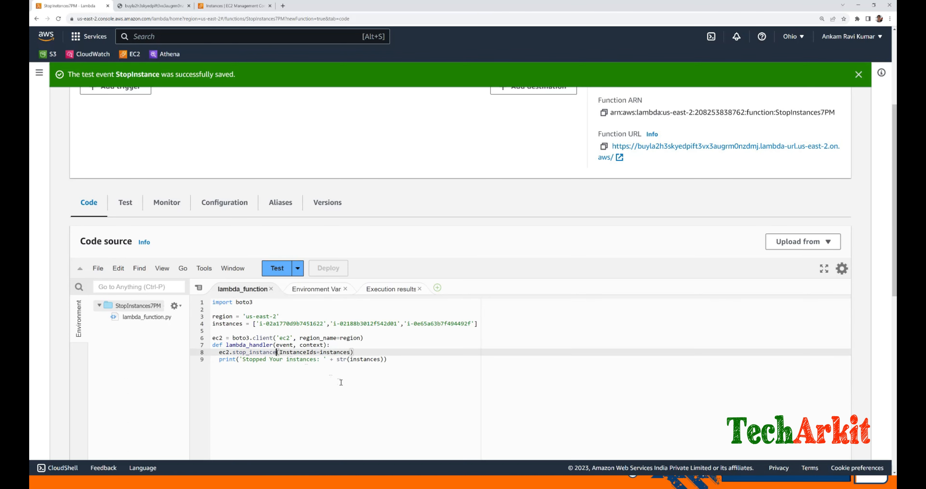
{"action": "type", "text": "s"}
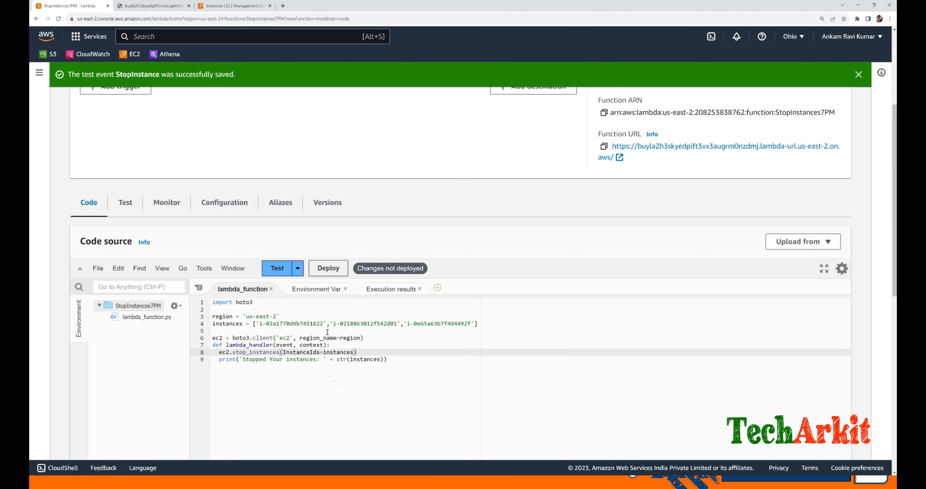
{"action": "left_click", "coordinate": [330, 269]}
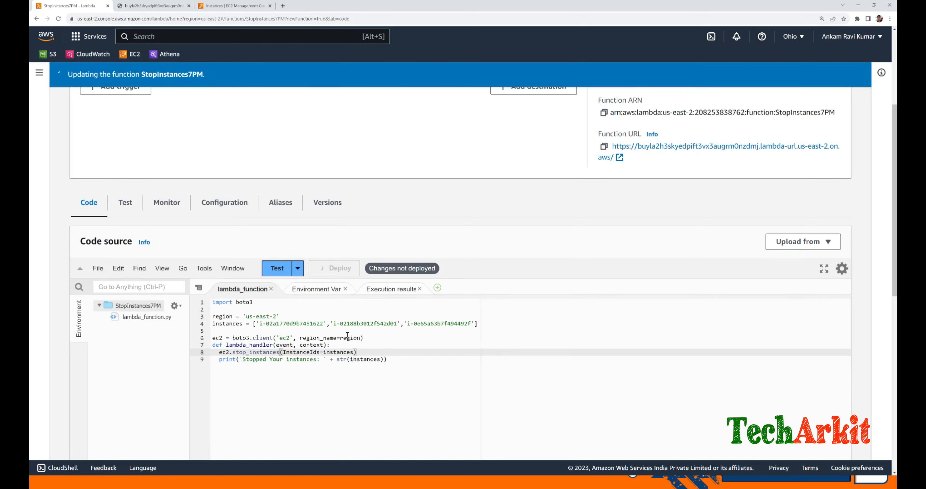
- Close the old execution results in the code editor and return to the lambda_function code
{"action": "left_click", "coordinate": [410, 289]}
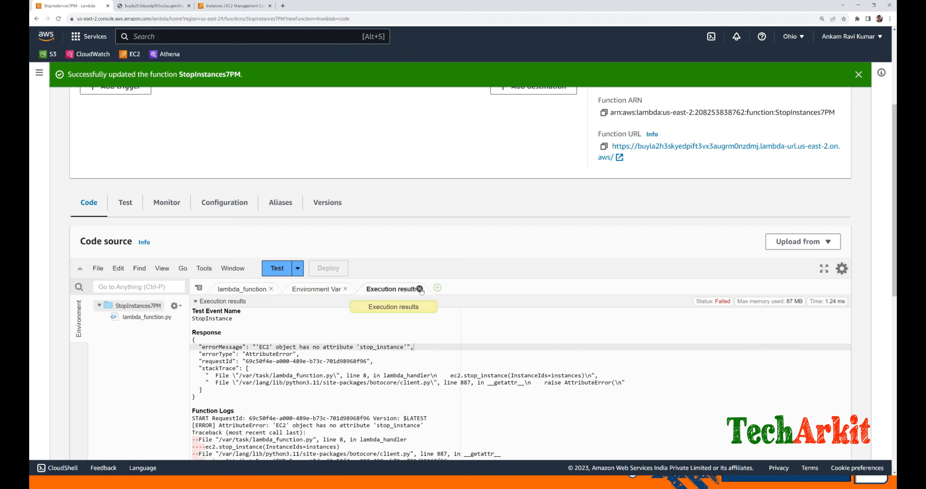
{"action": "left_click", "coordinate": [420, 289]}
{"action": "left_click", "coordinate": [317, 288]}
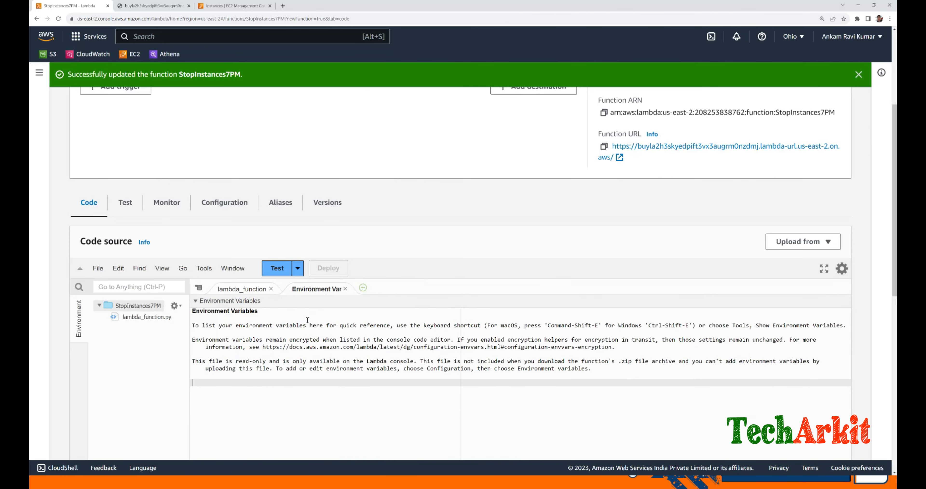
{"action": "left_click", "coordinate": [231, 289]}
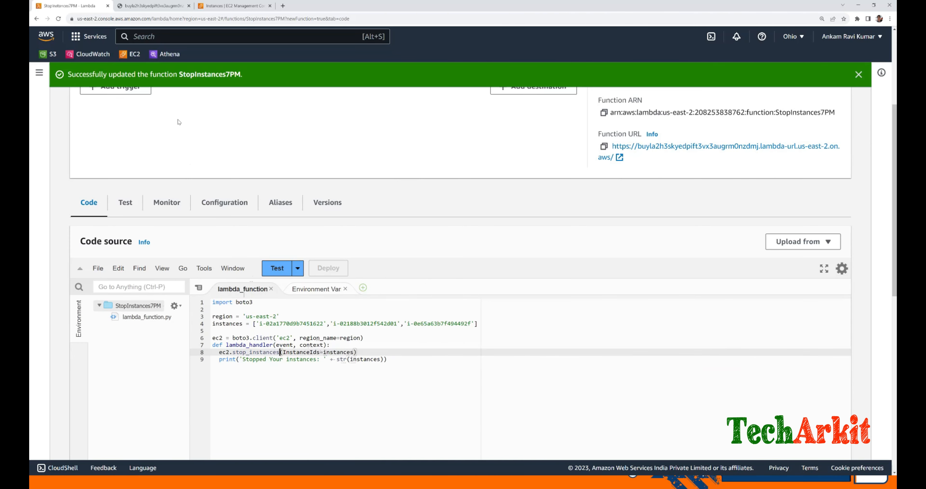
- Invoke the corrected function by requesting its function URL again in the already open browser page
{"action": "left_click", "coordinate": [158, 6]}
{"action": "left_click", "coordinate": [250, 21]}
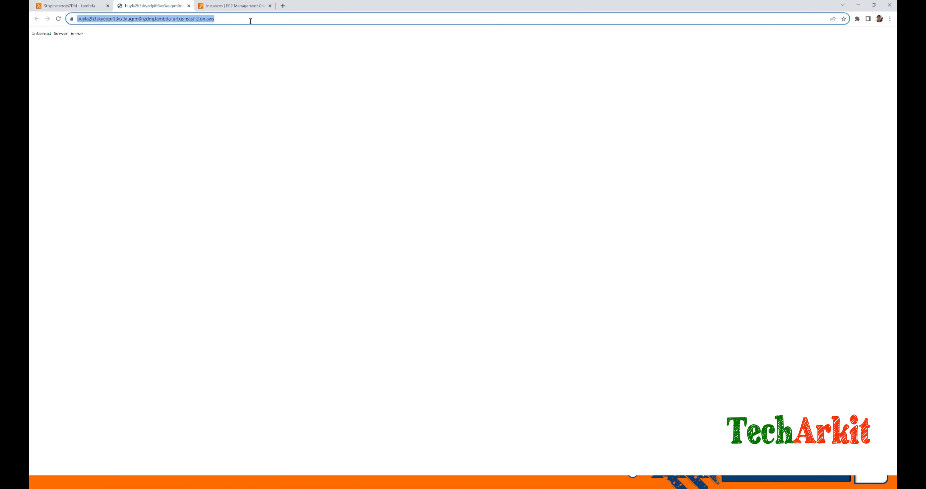
{"action": "key", "text": "Return"}
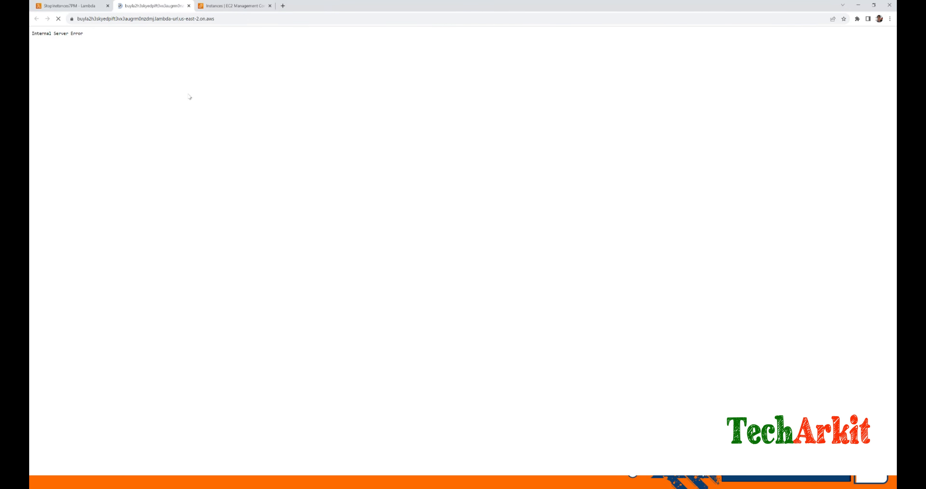
- Refresh the EC2 instances list and clear its Instance state = running filter to check every server
{"action": "left_click_drag", "start_coordinate": [34, 36], "coordinate": [31, 34]}
{"action": "left_click", "coordinate": [230, 6]}
{"action": "left_click", "coordinate": [575, 78]}
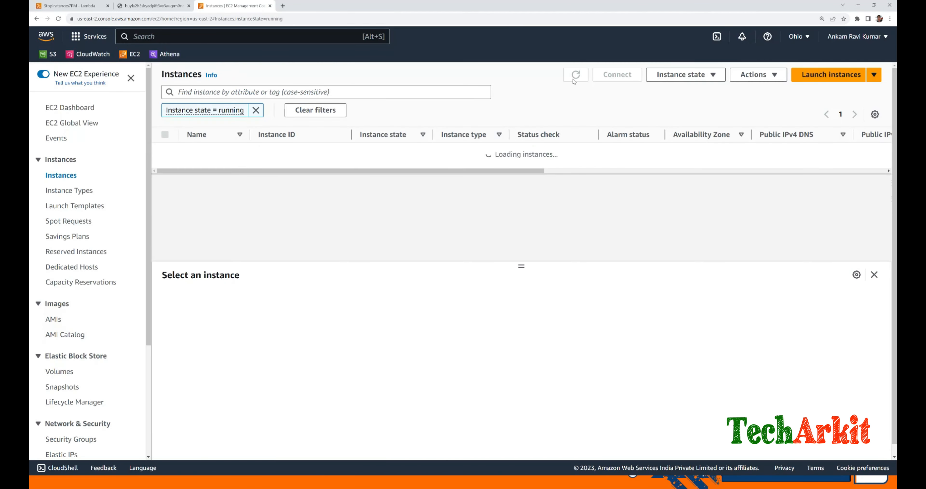
{"action": "left_click", "coordinate": [256, 110]}
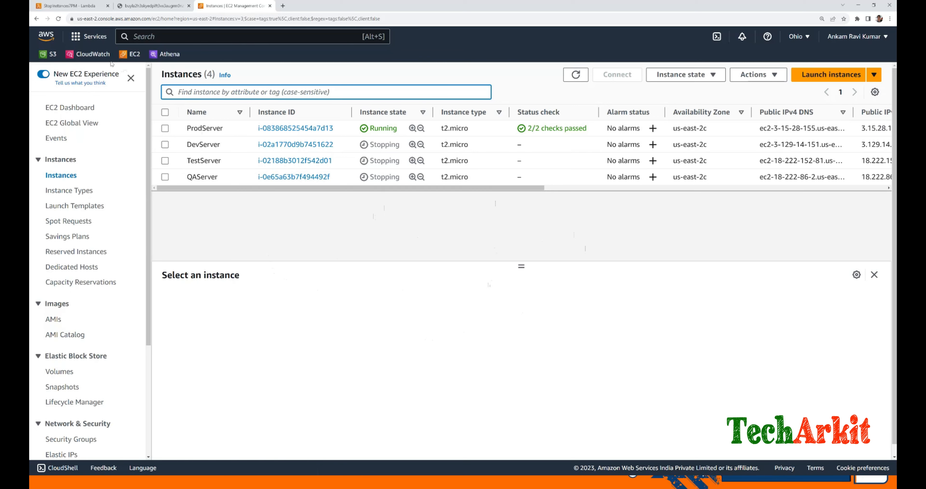
- Compare the function URL page's response with the server states in the EC2 instances list
{"action": "left_click", "coordinate": [153, 5]}
{"action": "left_click", "coordinate": [251, 23]}
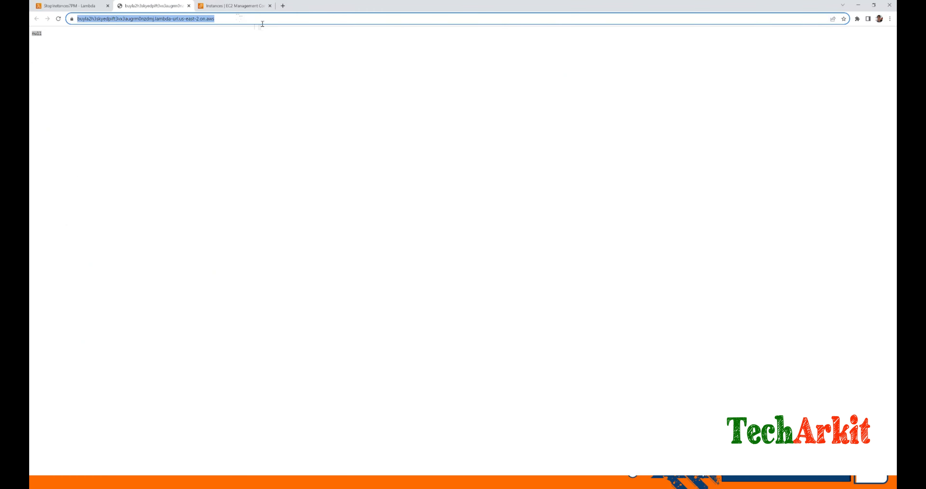
{"action": "left_click", "coordinate": [248, 6]}
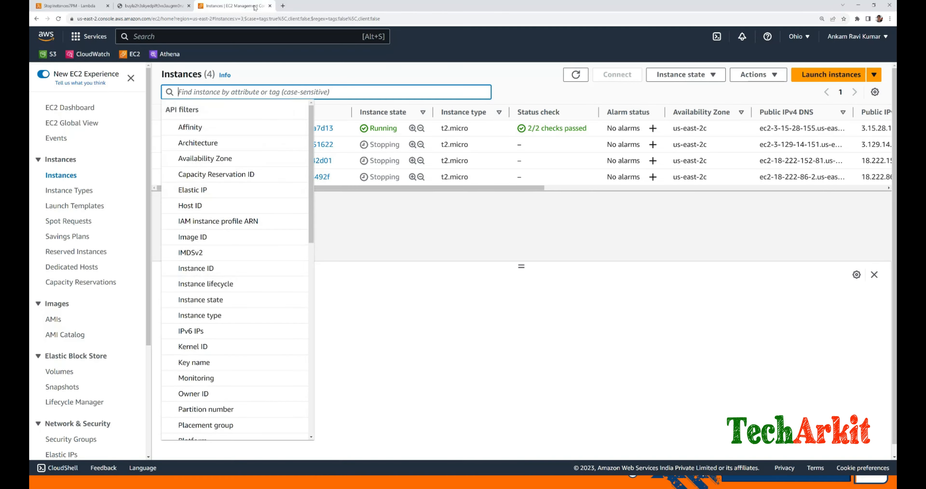
{"action": "left_click", "coordinate": [400, 243]}
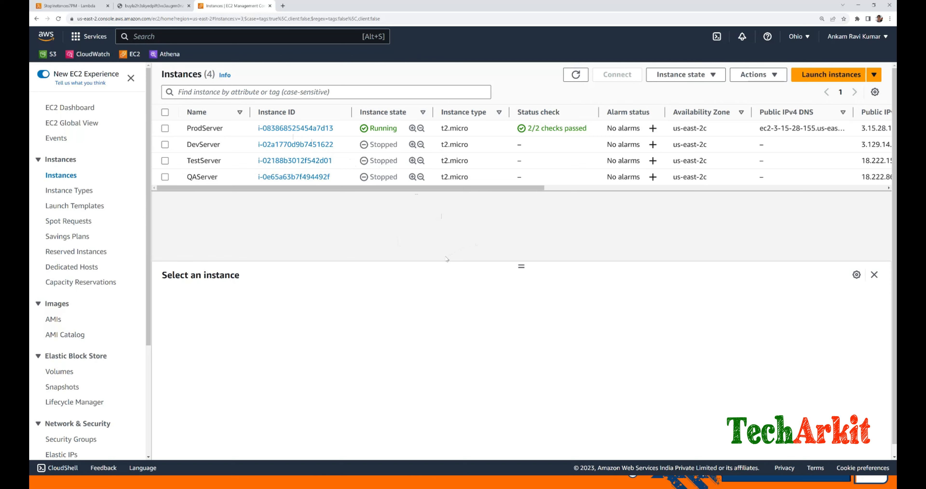
{"action": "left_click", "coordinate": [153, 5]}
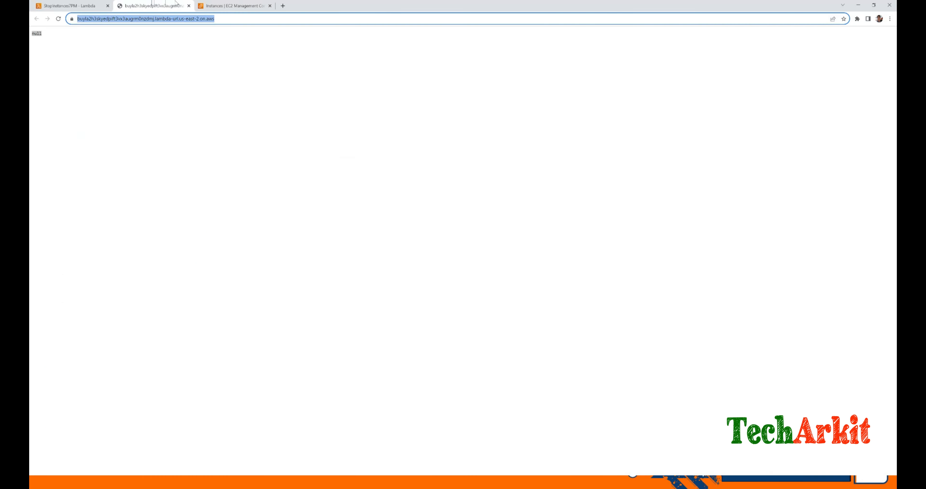
{"action": "left_click", "coordinate": [240, 19]}
{"action": "left_click_drag", "start_coordinate": [240, 19], "coordinate": [59, 20]}
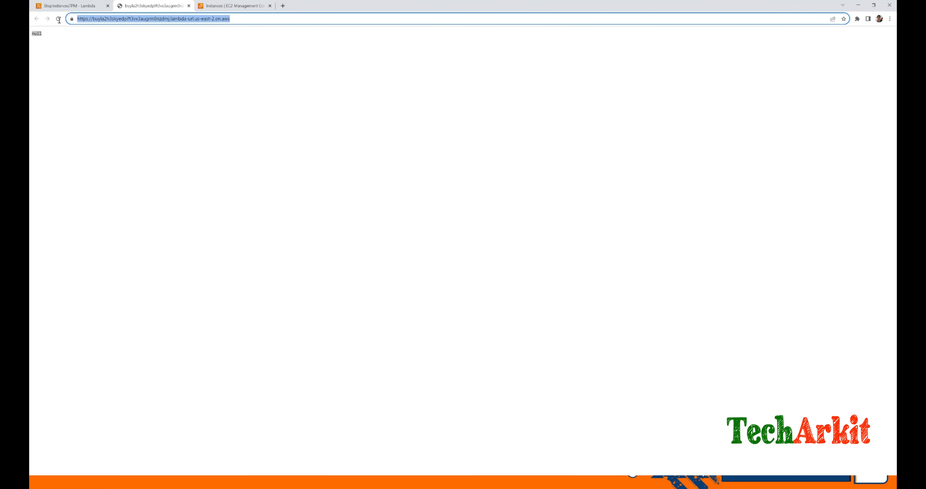
{"action": "left_click", "coordinate": [189, 80]}
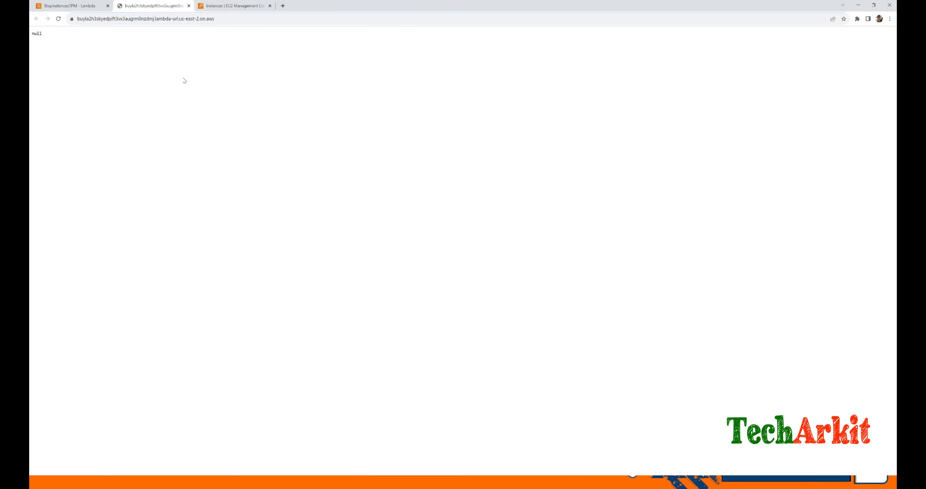
- Start adding a trigger to the StopInstances7PM function with EventBridge (CloudWatch Events) as its source
{"action": "left_click", "coordinate": [74, 4]}
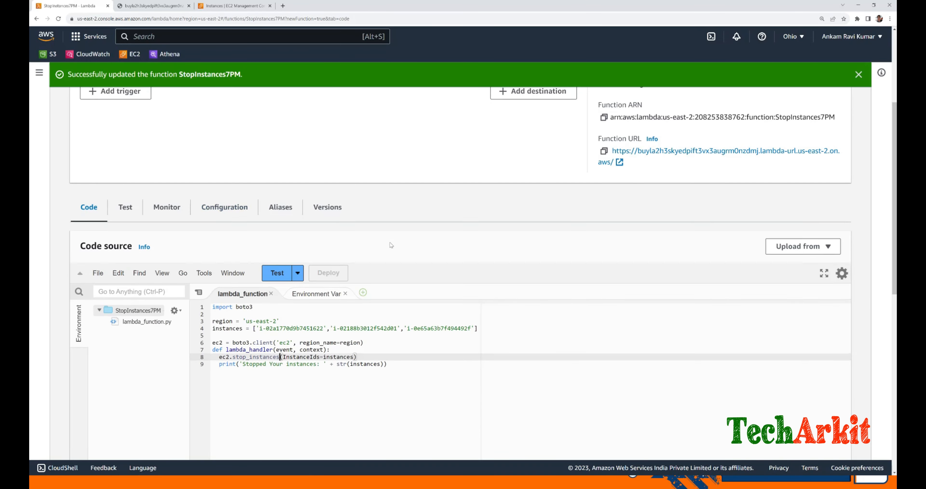
{"action": "scroll", "coordinate": [390, 242], "scroll_direction": "up", "scroll_amount": 5}
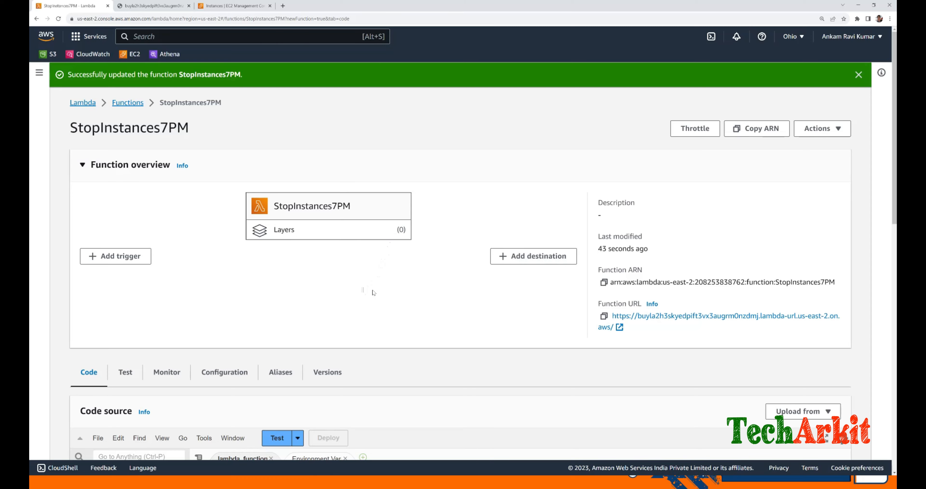
{"action": "scroll", "coordinate": [374, 292], "scroll_direction": "down", "scroll_amount": 2}
{"action": "scroll", "coordinate": [374, 293], "scroll_direction": "up", "scroll_amount": 1}
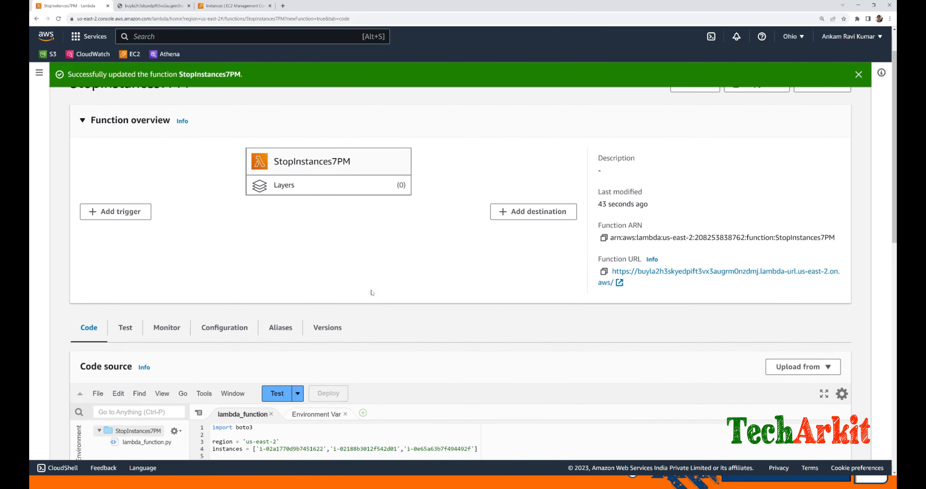
{"action": "left_click", "coordinate": [121, 223]}
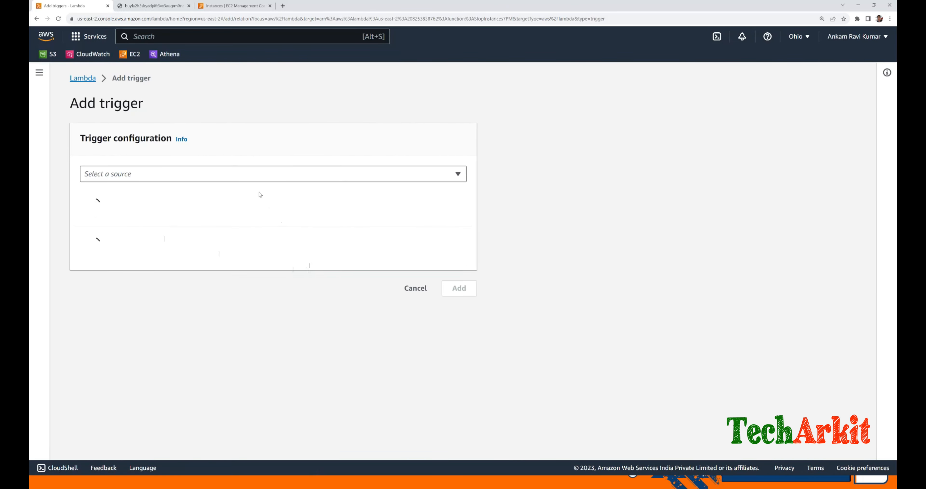
{"action": "left_click", "coordinate": [249, 175]}
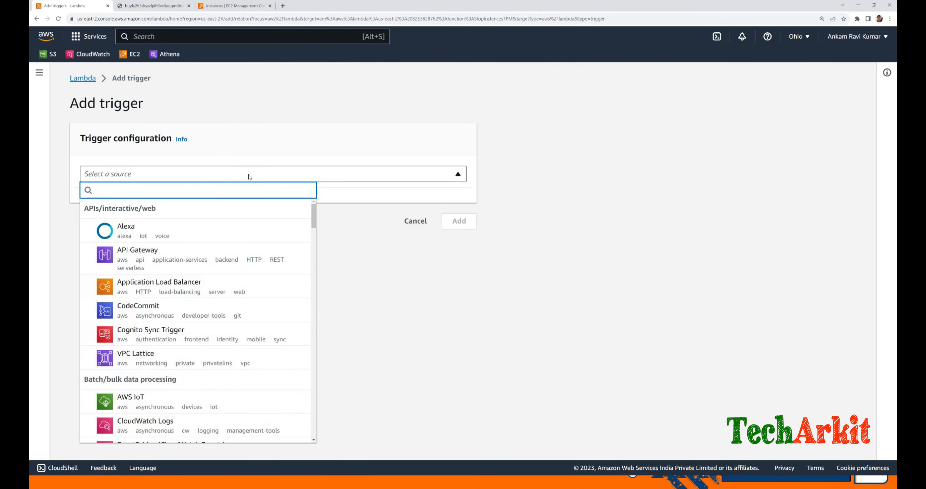
{"action": "scroll", "coordinate": [154, 287], "scroll_direction": "down", "scroll_amount": 3}
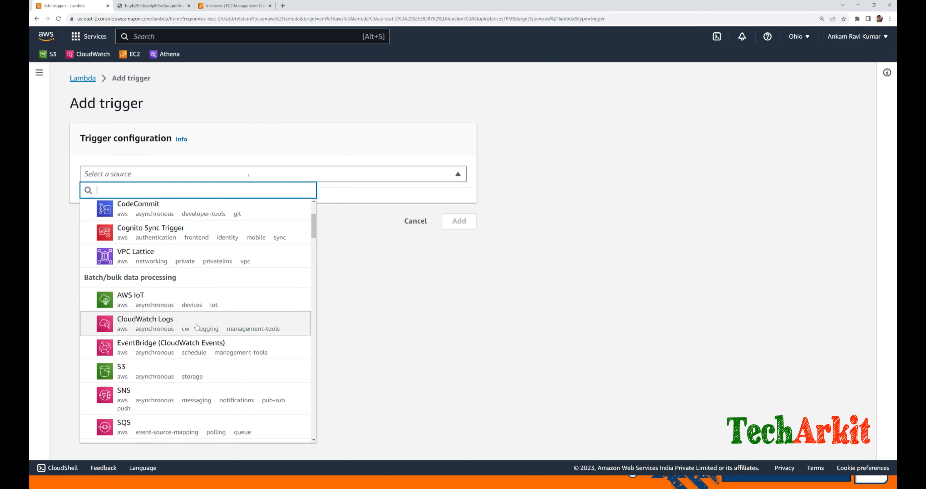
{"action": "left_click", "coordinate": [153, 346]}
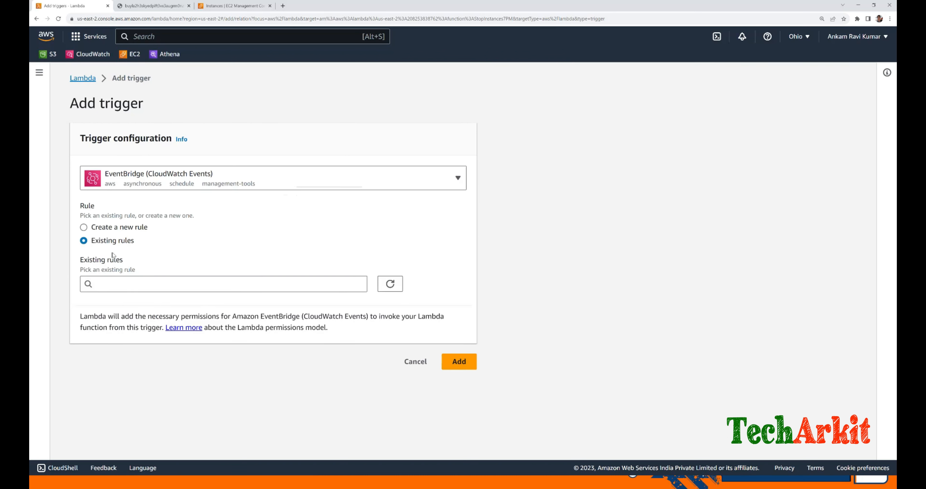
- Choose to create a new rule for the trigger, with StopInstances7PM as both its name and description
{"action": "left_click", "coordinate": [114, 227]}
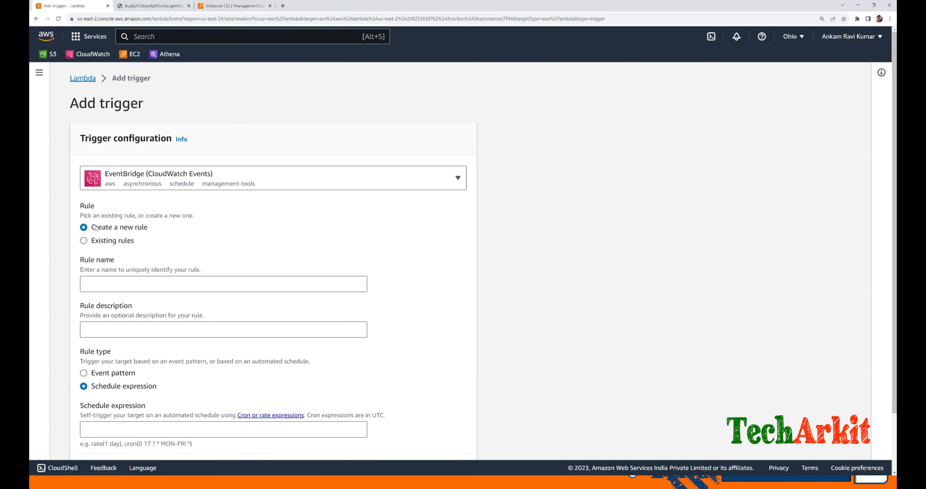
{"action": "scroll", "coordinate": [286, 242], "scroll_direction": "down", "scroll_amount": 1}
{"action": "left_click", "coordinate": [115, 247]}
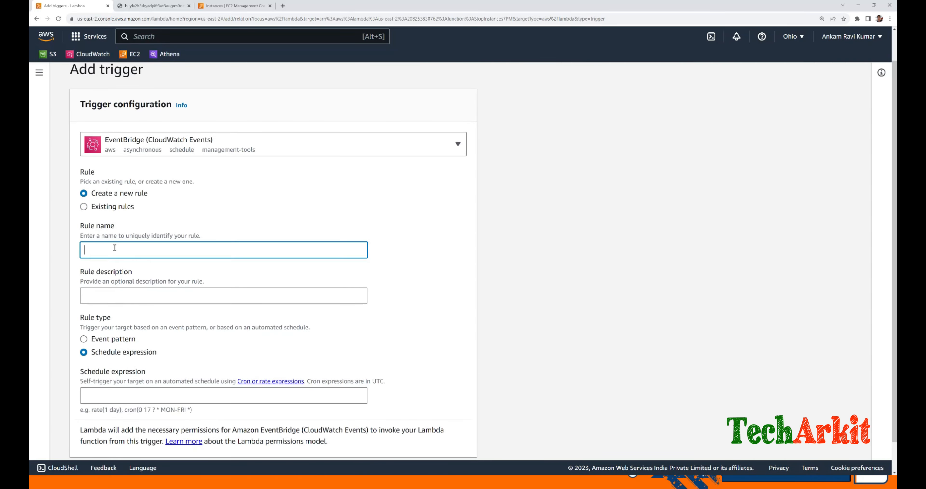
{"action": "type", "text": "StopInstances7PM"}
{"action": "double_click", "coordinate": [94, 250]}
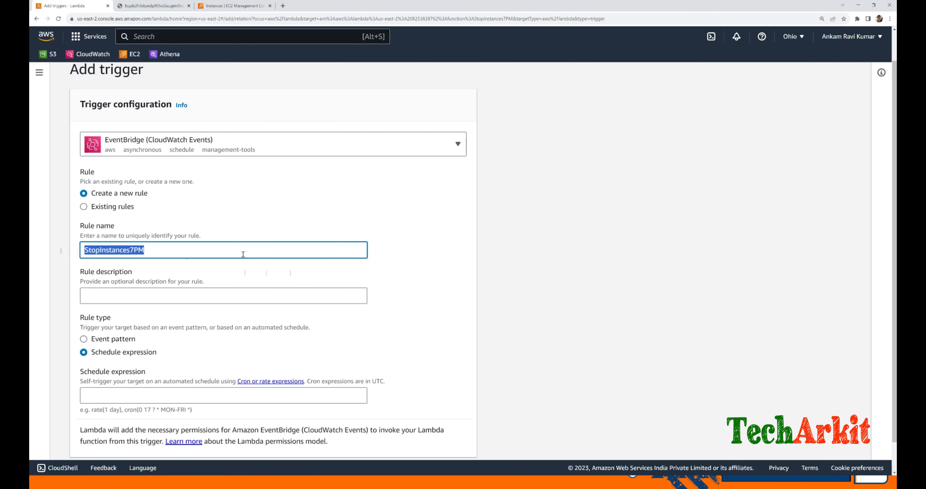
{"action": "left_click", "coordinate": [187, 292]}
{"action": "type", "text": "StopInstances7PM"}
{"action": "scroll", "coordinate": [247, 289], "scroll_direction": "down", "scroll_amount": 1}
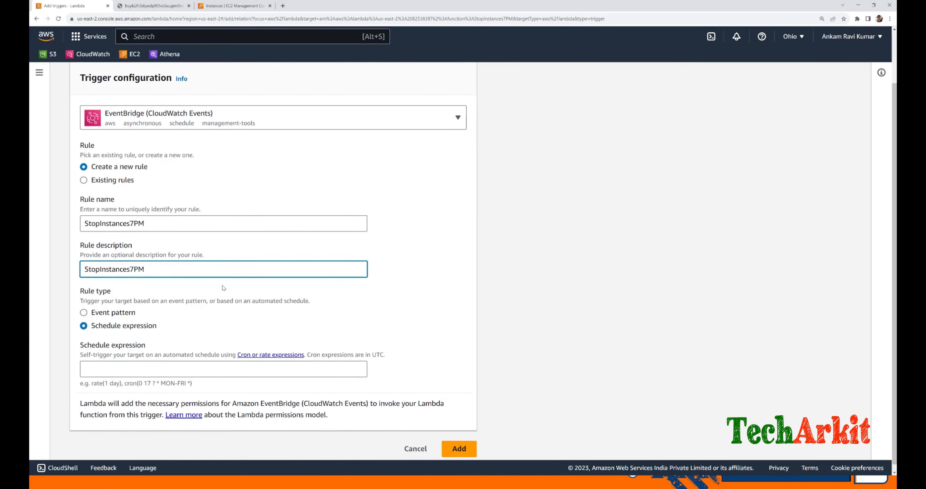
- Set the rule's schedule expression to cron(0 19 * * ? *) and add the trigger to the function
{"action": "left_click", "coordinate": [113, 362]}
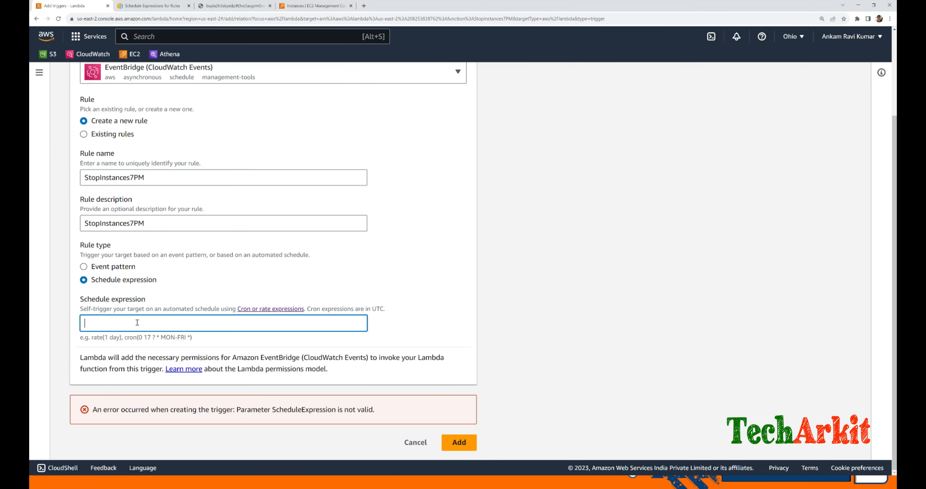
{"action": "type", "text": "cron"}
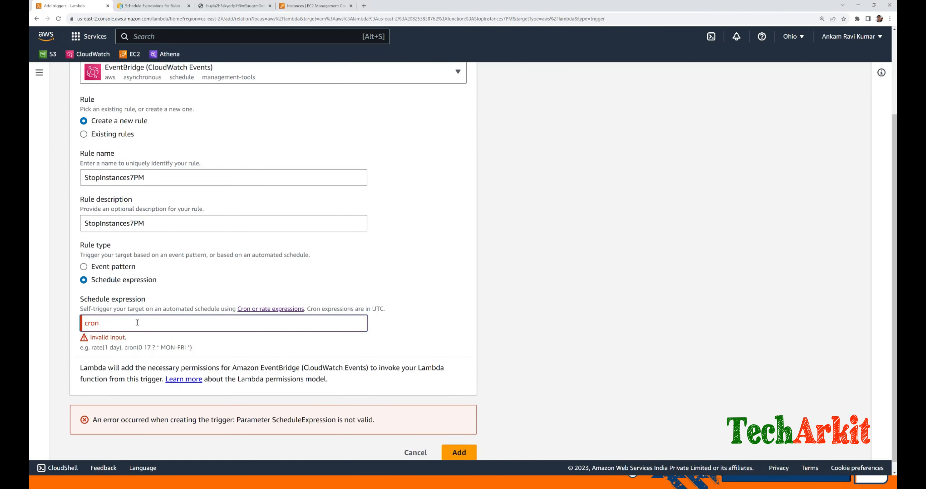
{"action": "type", "text": "(0 19 * * ? *)"}
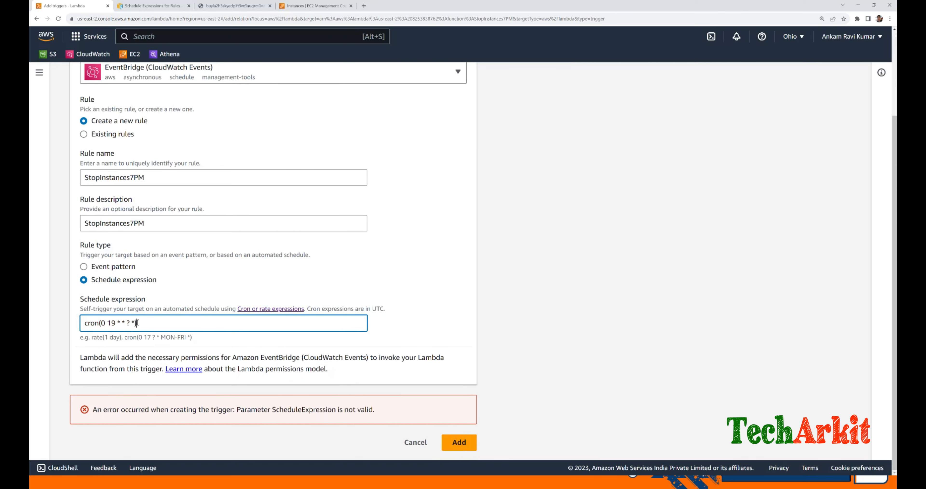
{"action": "left_click", "coordinate": [464, 441]}
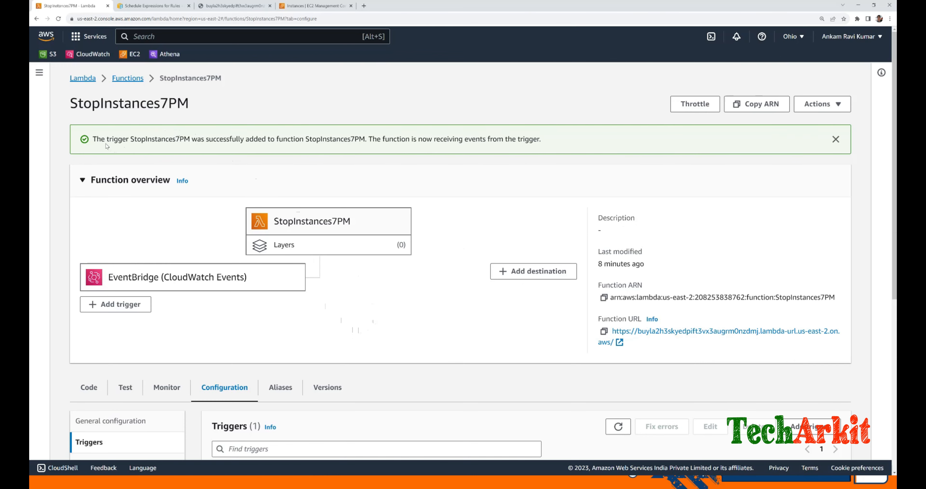
- Review the function's newly added EventBridge trigger in its configuration, as well as its source code
{"action": "left_click_drag", "start_coordinate": [101, 142], "coordinate": [548, 142]}
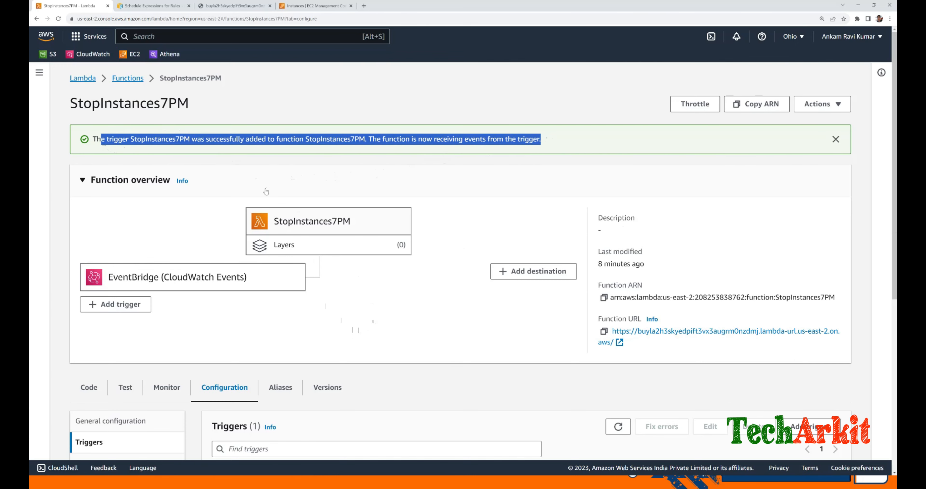
{"action": "left_click", "coordinate": [410, 303]}
{"action": "scroll", "coordinate": [410, 303], "scroll_direction": "down", "scroll_amount": 2}
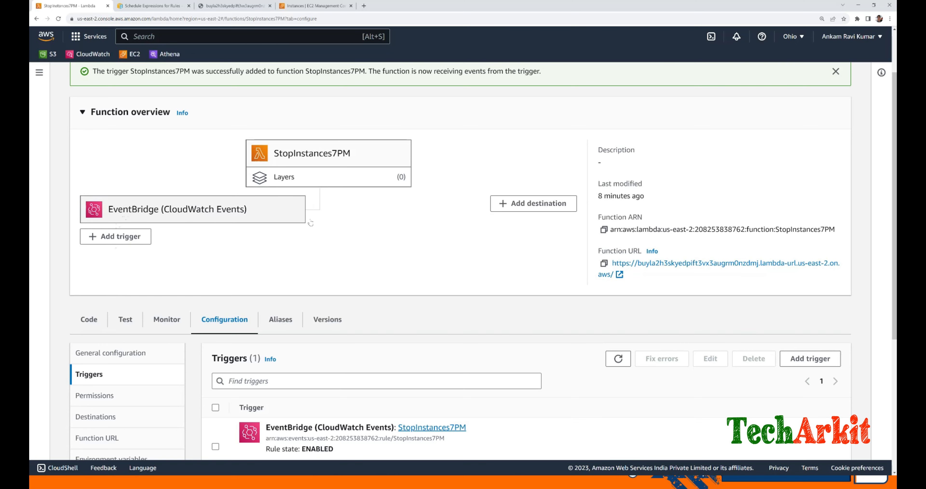
{"action": "scroll", "coordinate": [311, 223], "scroll_direction": "down", "scroll_amount": 5}
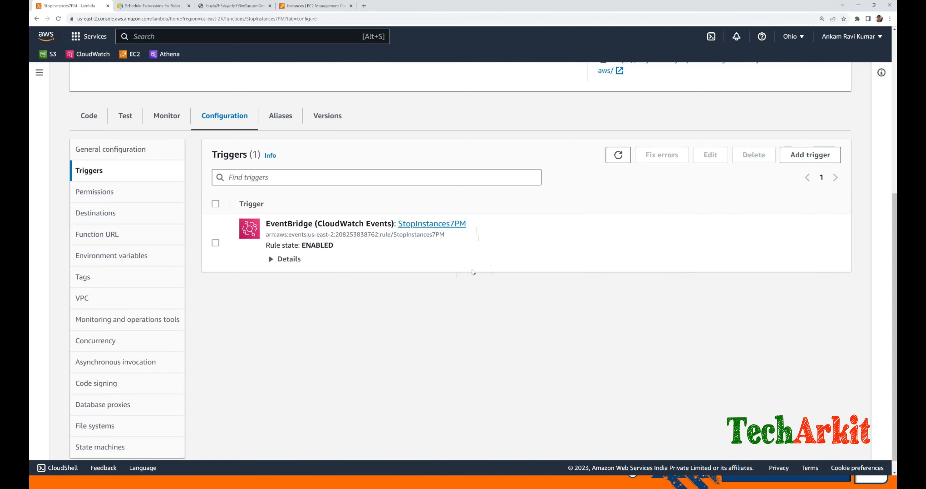
{"action": "left_click", "coordinate": [91, 115]}
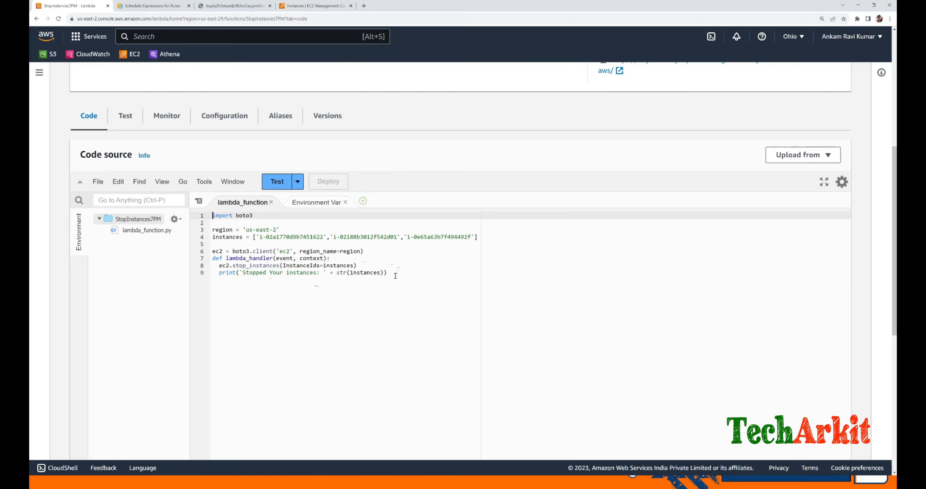
{"action": "scroll", "coordinate": [395, 276], "scroll_direction": "up", "scroll_amount": 5}
- Start creating another Lambda function from scratch, named StartEC2Instances8AM, with the Python 3.11 runtime
{"action": "left_click", "coordinate": [133, 79]}
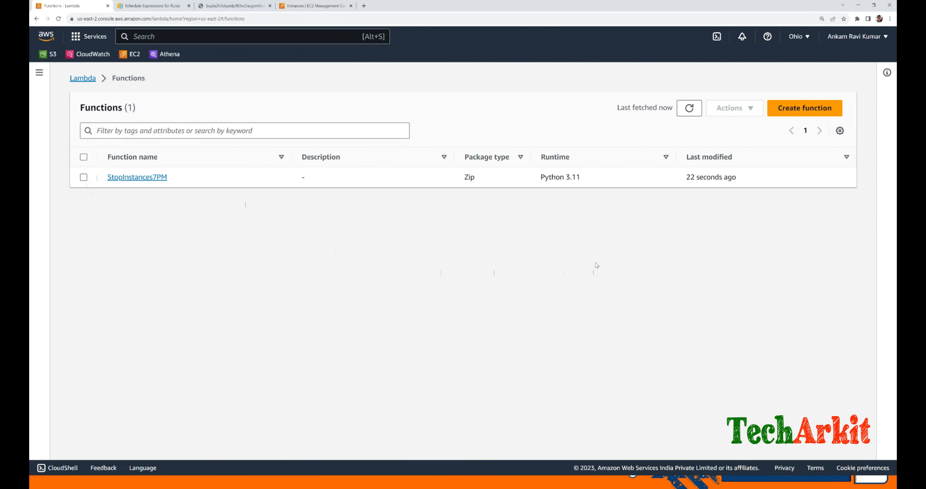
{"action": "left_click", "coordinate": [795, 116]}
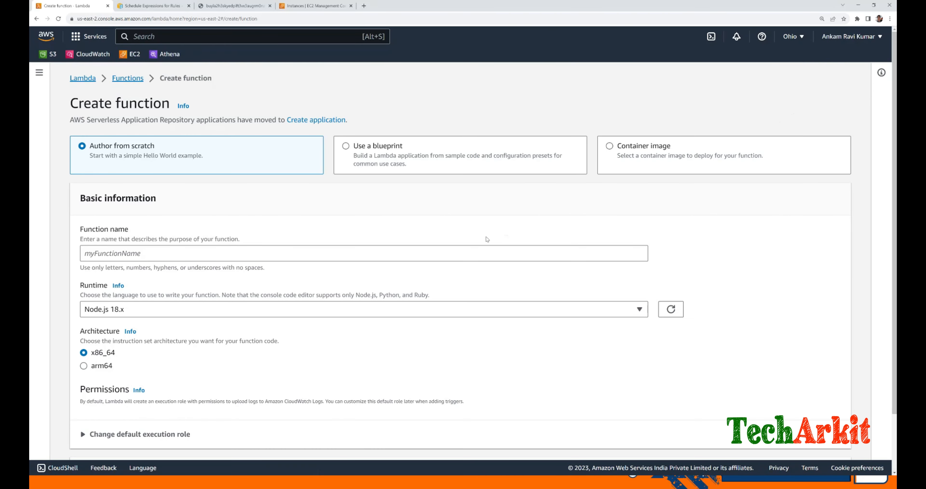
{"action": "left_click", "coordinate": [205, 253]}
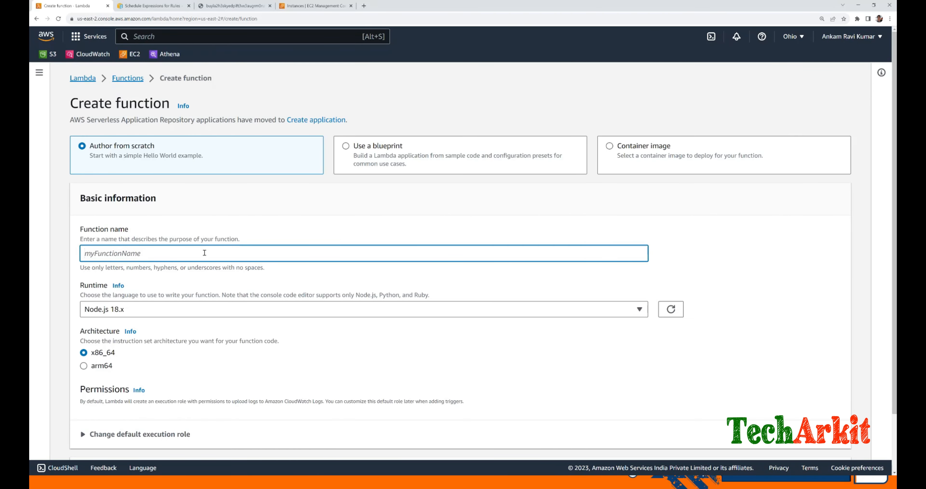
{"action": "type", "text": "StartEC2Instnace"}
{"action": "key", "text": "BackSpace"}
{"action": "key", "text": "BackSpace"}
{"action": "type", "text": "ances8AM"}
{"action": "left_click", "coordinate": [195, 312]}
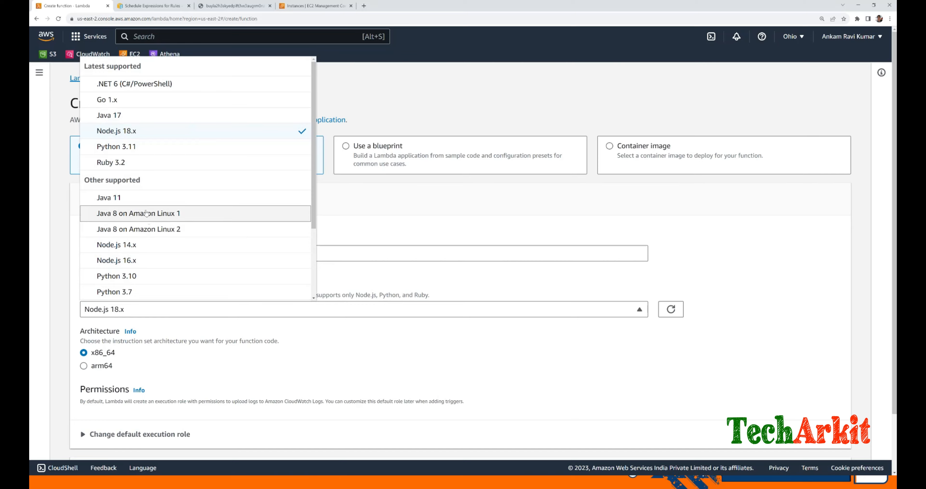
{"action": "left_click", "coordinate": [147, 148]}
- Expand the new function's advanced settings and default execution role options and review them
{"action": "scroll", "coordinate": [237, 284], "scroll_direction": "down", "scroll_amount": 2}
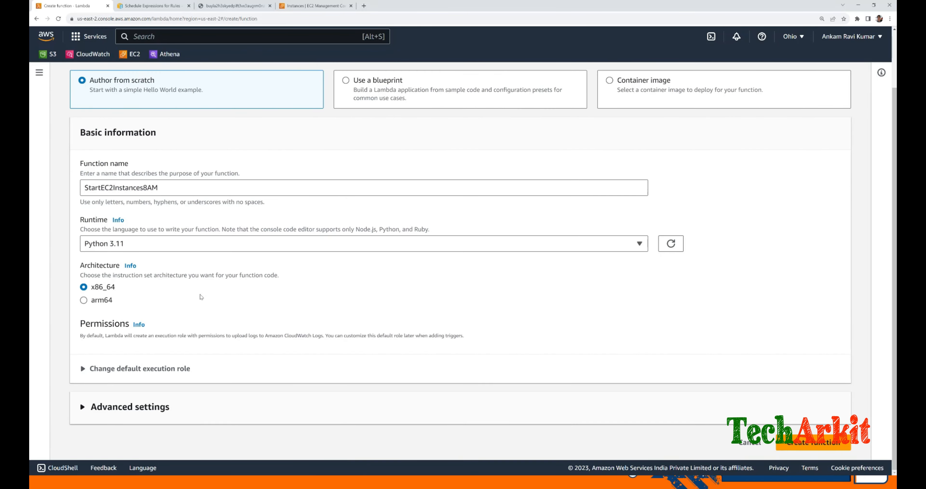
{"action": "left_click", "coordinate": [96, 407]}
{"action": "scroll", "coordinate": [287, 303], "scroll_direction": "down", "scroll_amount": 4}
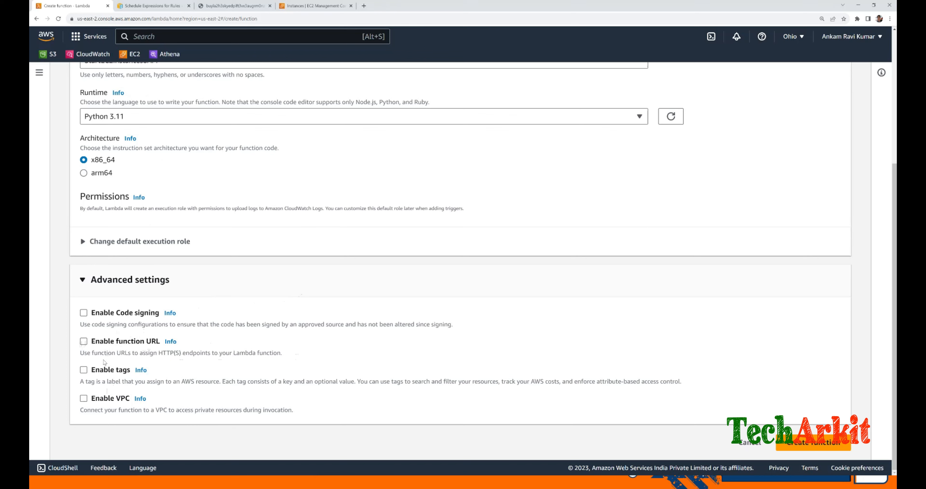
{"action": "left_click", "coordinate": [88, 243]}
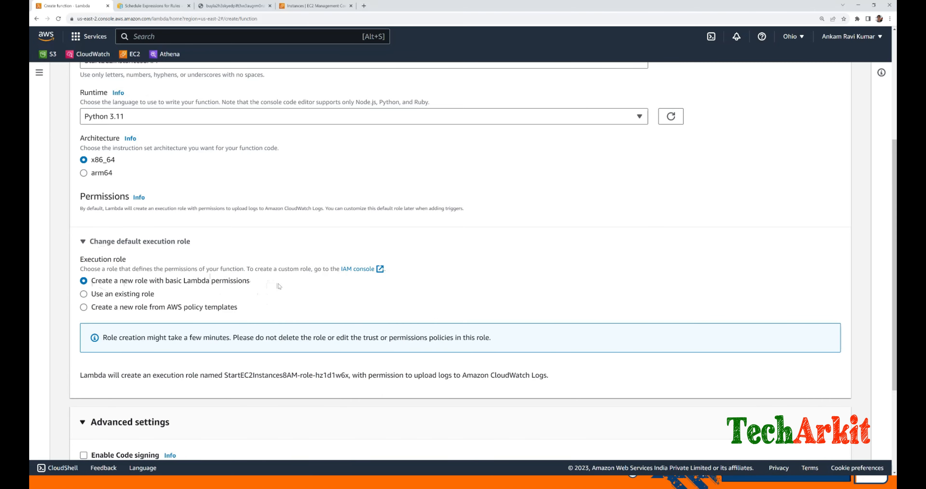
{"action": "scroll", "coordinate": [279, 286], "scroll_direction": "down", "scroll_amount": 2}
{"action": "scroll", "coordinate": [314, 275], "scroll_direction": "down", "scroll_amount": 2}
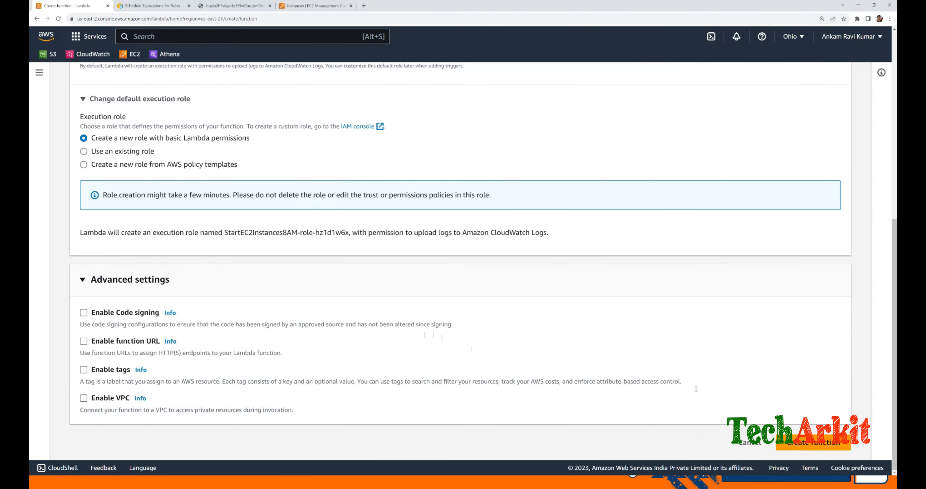
- Create the StartEC2Instances8AM function, edit its basic settings and open its execution role in IAM
{"action": "left_click", "coordinate": [816, 442]}
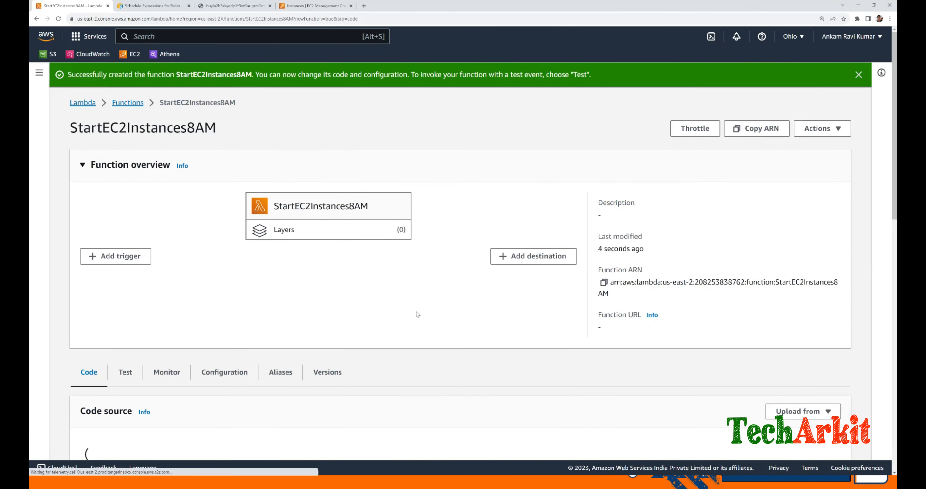
{"action": "scroll", "coordinate": [417, 314], "scroll_direction": "down", "scroll_amount": 3}
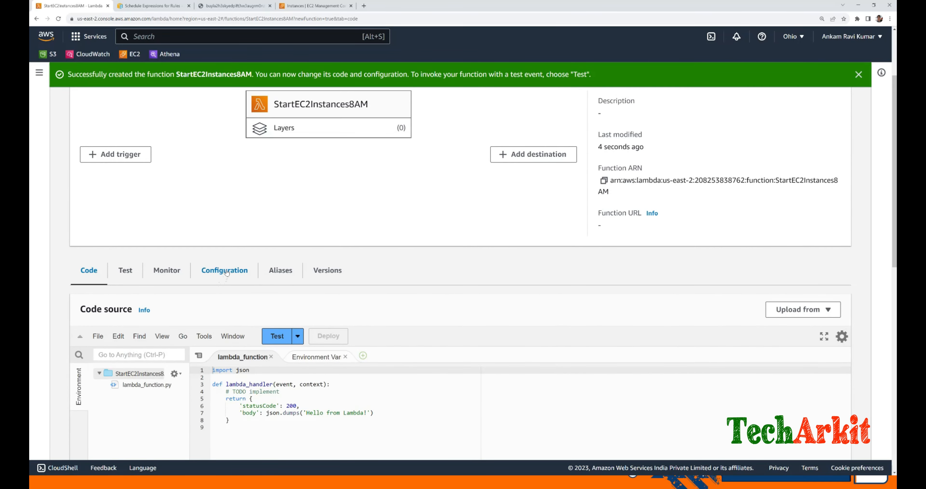
{"action": "left_click", "coordinate": [226, 271]}
{"action": "left_click", "coordinate": [111, 305]}
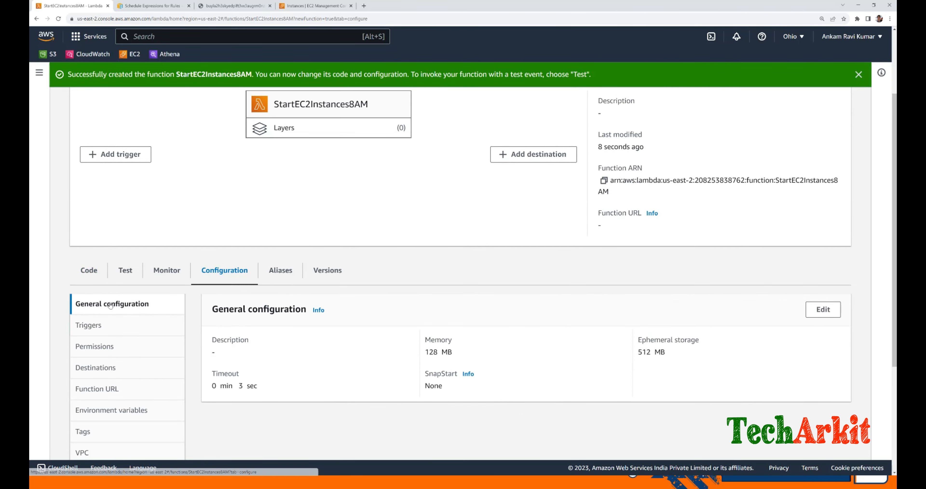
{"action": "scroll", "coordinate": [331, 332], "scroll_direction": "down", "scroll_amount": 1}
{"action": "left_click", "coordinate": [822, 276]}
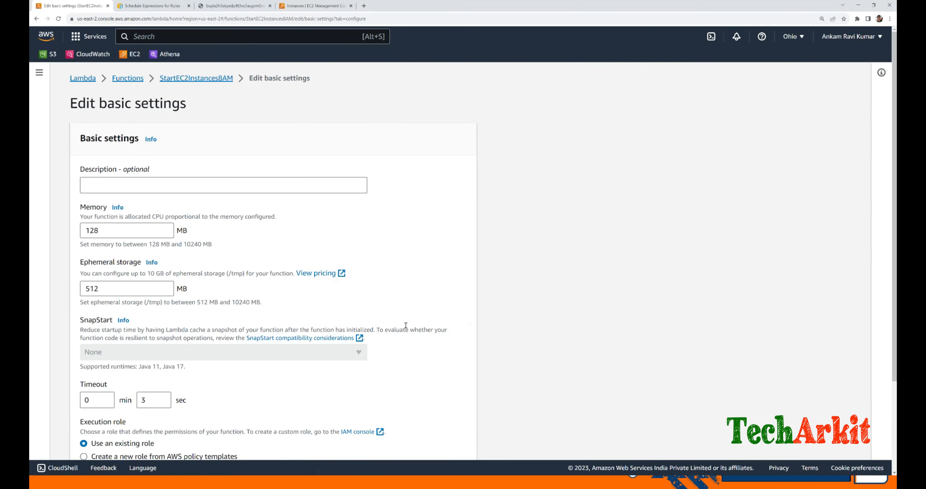
{"action": "scroll", "coordinate": [401, 321], "scroll_direction": "down", "scroll_amount": 3}
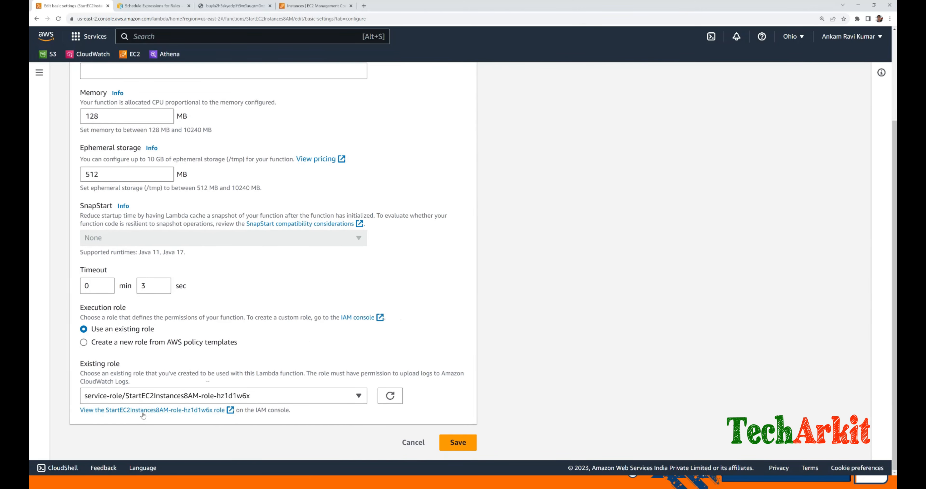
{"action": "left_click", "coordinate": [148, 414]}
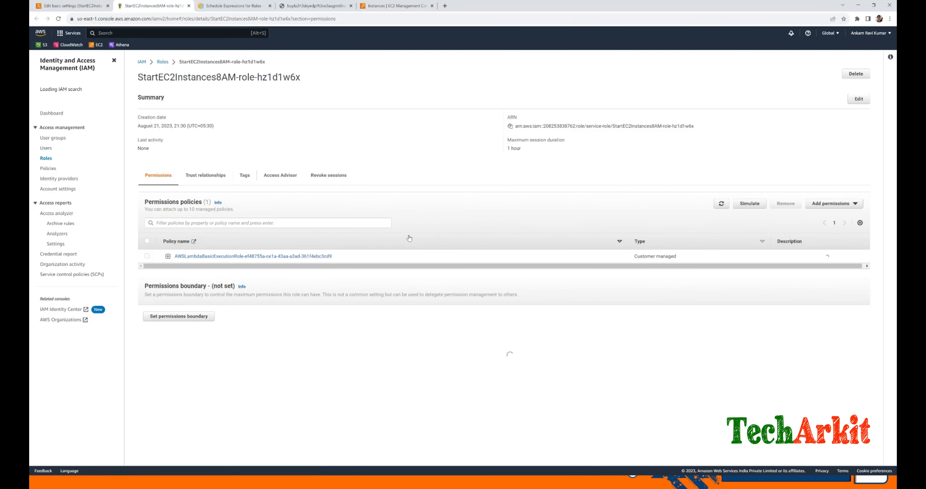
- Attach the StopandStartEC2Instances policy to the execution role, return to the function and save its basic settings
{"action": "left_click", "coordinate": [850, 208]}
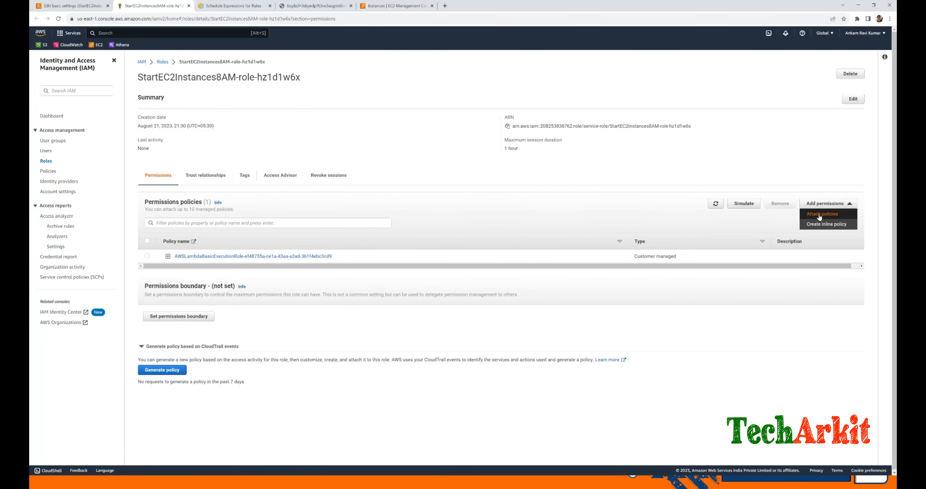
{"action": "left_click", "coordinate": [820, 217]}
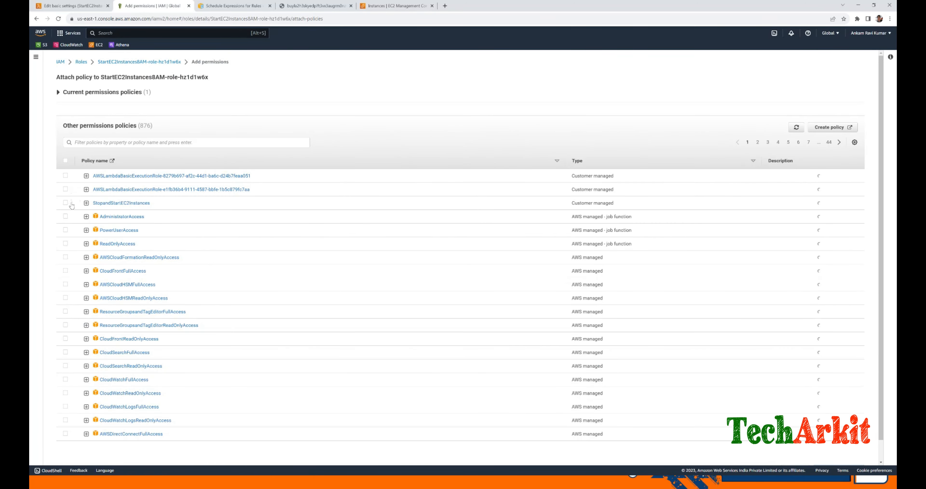
{"action": "left_click", "coordinate": [66, 203]}
{"action": "scroll", "coordinate": [506, 320], "scroll_direction": "down", "scroll_amount": 1}
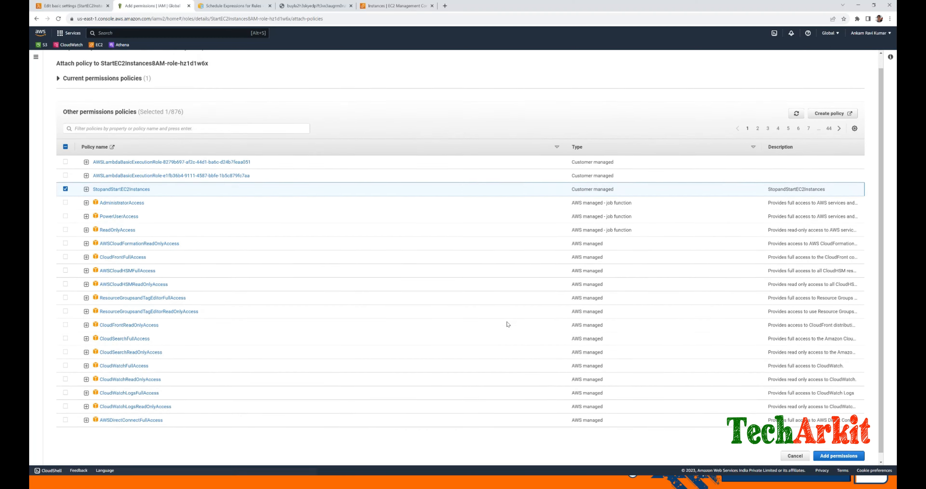
{"action": "left_click", "coordinate": [855, 456]}
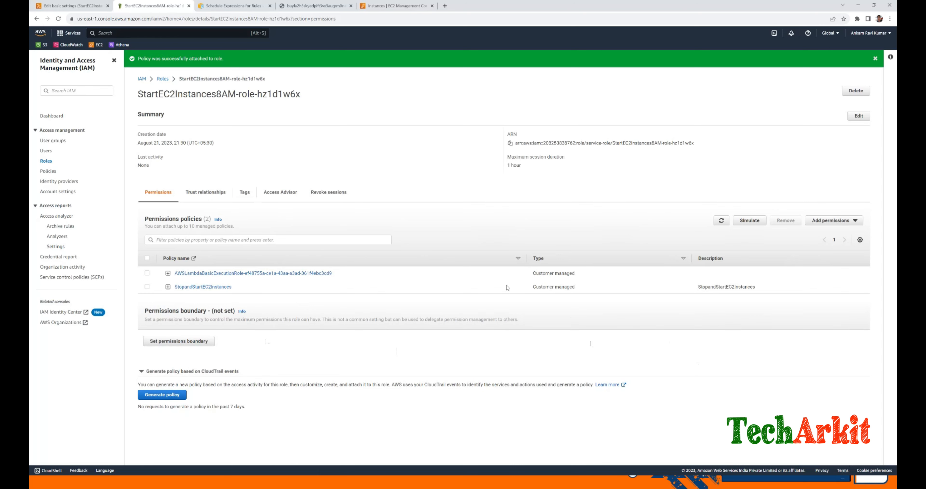
{"action": "left_click", "coordinate": [189, 6]}
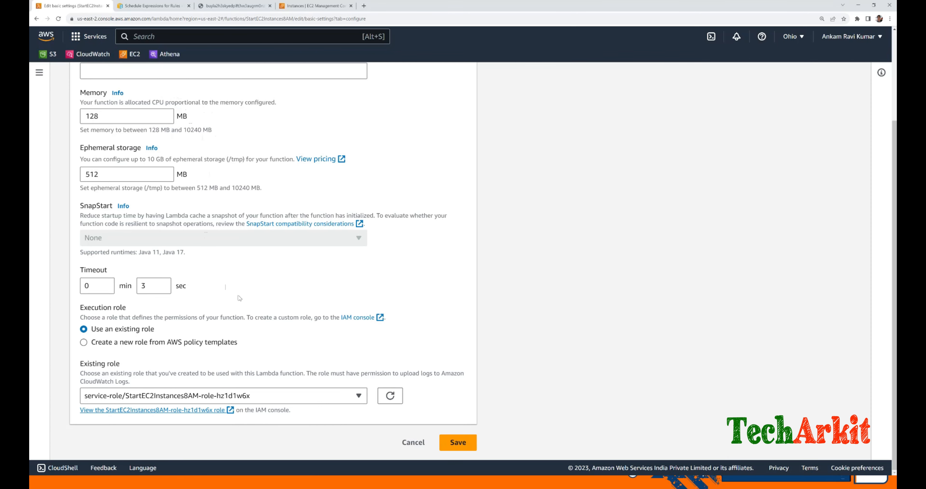
{"action": "left_click", "coordinate": [458, 442]}
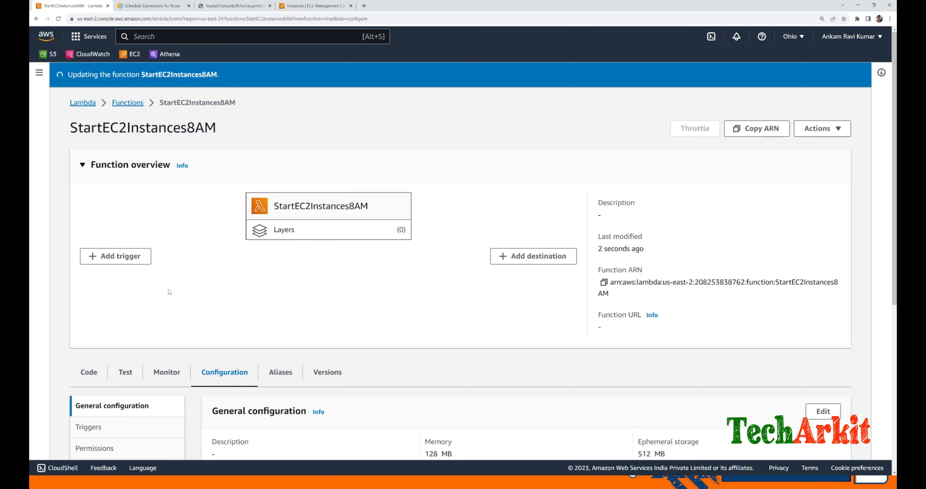
- Replace the function's default code with the boto3 stop script for region us-east-2 and the Dev, Test and QA instance IDs
{"action": "scroll", "coordinate": [306, 357], "scroll_direction": "down", "scroll_amount": 5}
{"action": "scroll", "coordinate": [123, 307], "scroll_direction": "up", "scroll_amount": 3}
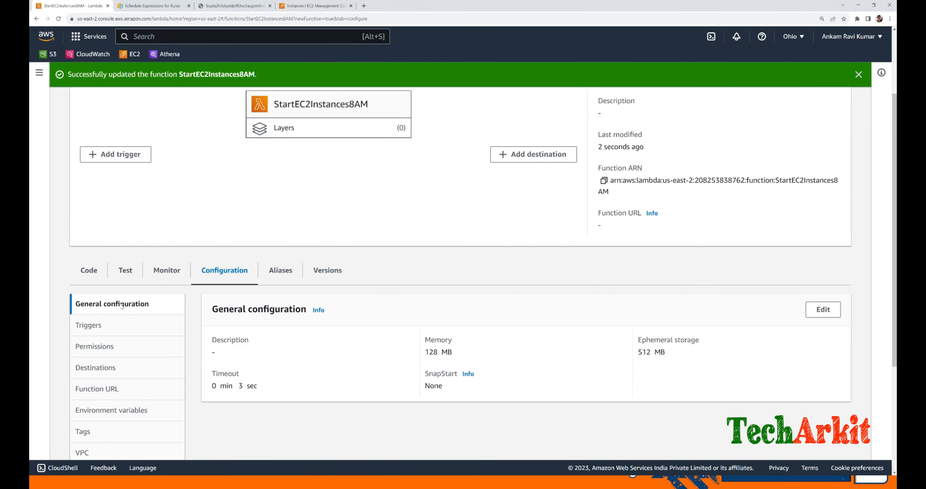
{"action": "left_click", "coordinate": [88, 270]}
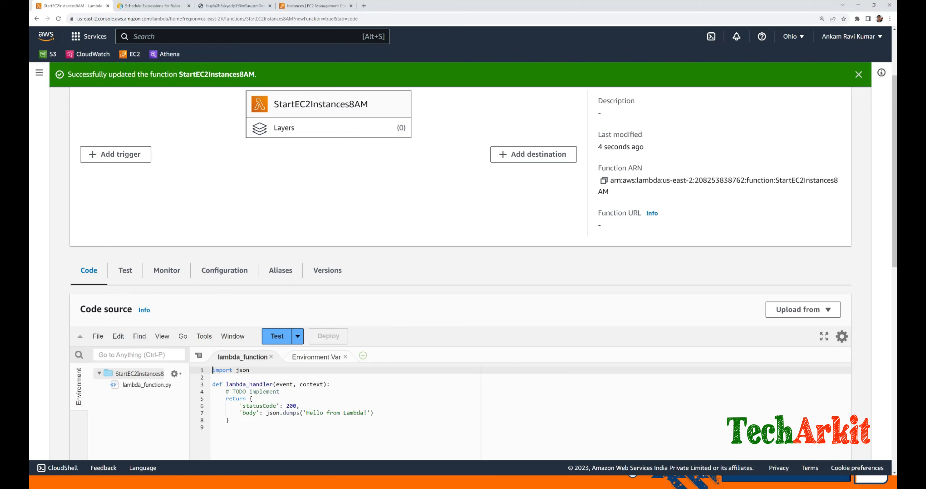
{"action": "key", "text": "alt+Tab"}
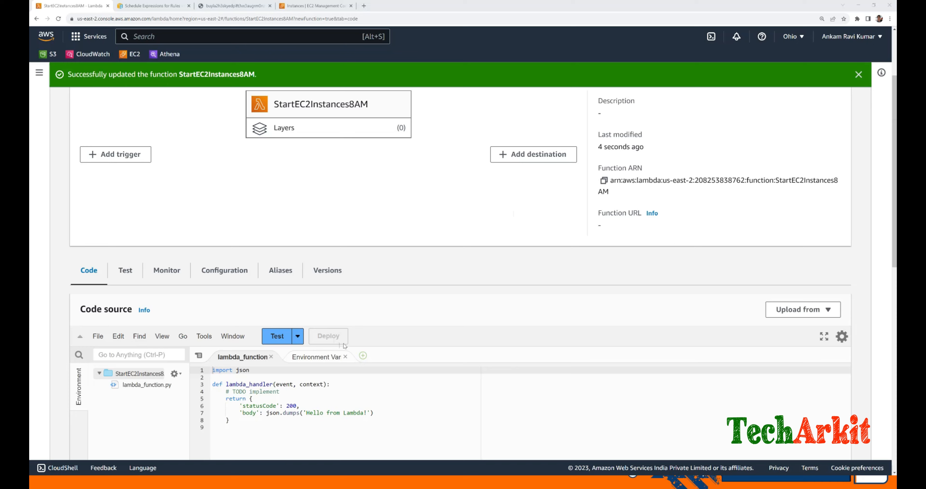
{"action": "left_click", "coordinate": [249, 423]}
{"action": "key", "text": "ctrl+a"}
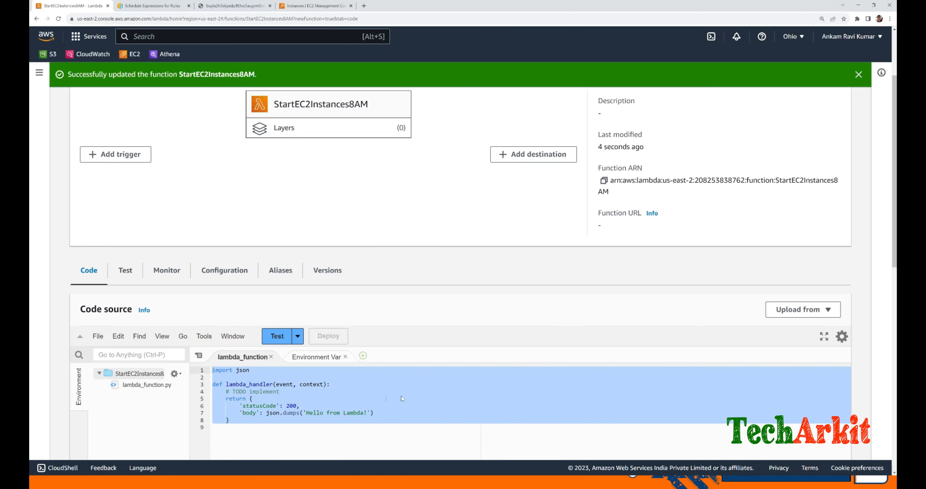
{"action": "type", "text": "import boto3  region = 'us-east-2' instances = ['i-02a1770d9b7451622','i-02188b3012f542d01','i-0e65a63b7f494492f']  ec2 = boto3.client('ec2', region_name=region) def lambda_handler(event, context):   ec2.stop_instances(InstanceIds=instances)   print('stopped your instances: ' + str(instances))"}
- Change the stop_instances call in the handler to start_instances and deploy the function
{"action": "scroll", "coordinate": [310, 369], "scroll_direction": "down", "scroll_amount": 2}
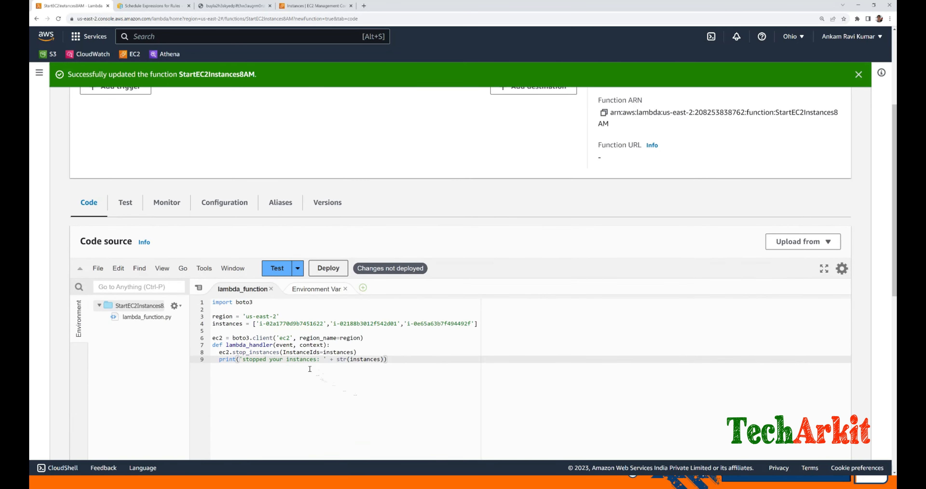
{"action": "left_click", "coordinate": [247, 352]}
{"action": "key", "text": "BackSpace"}
{"action": "key", "text": "BackSpace"}
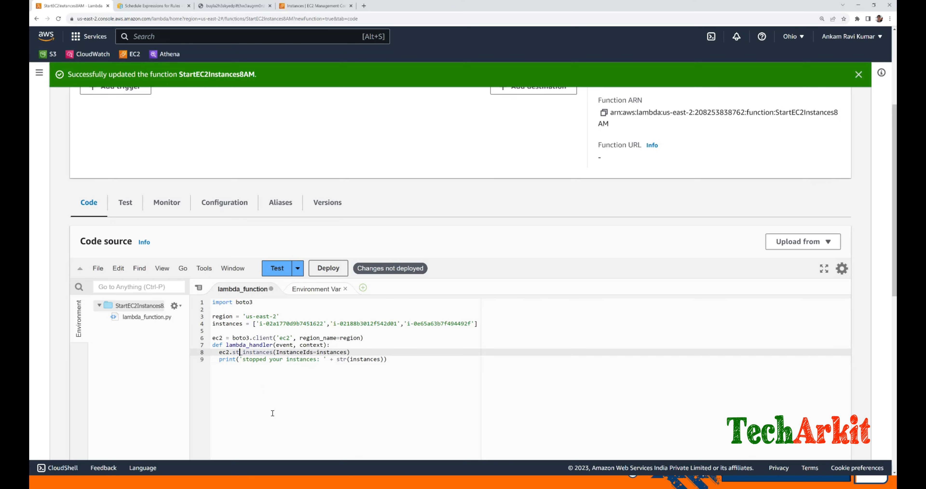
{"action": "type", "text": "art"}
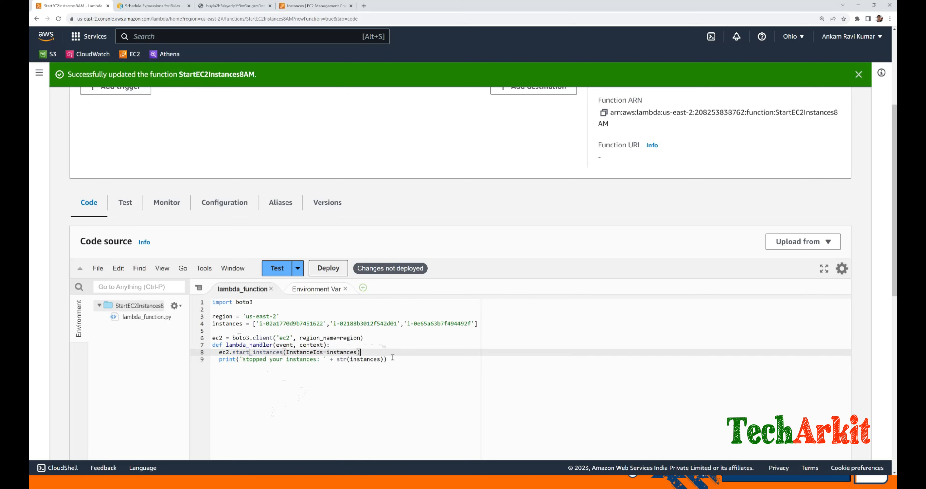
{"action": "left_click", "coordinate": [402, 361]}
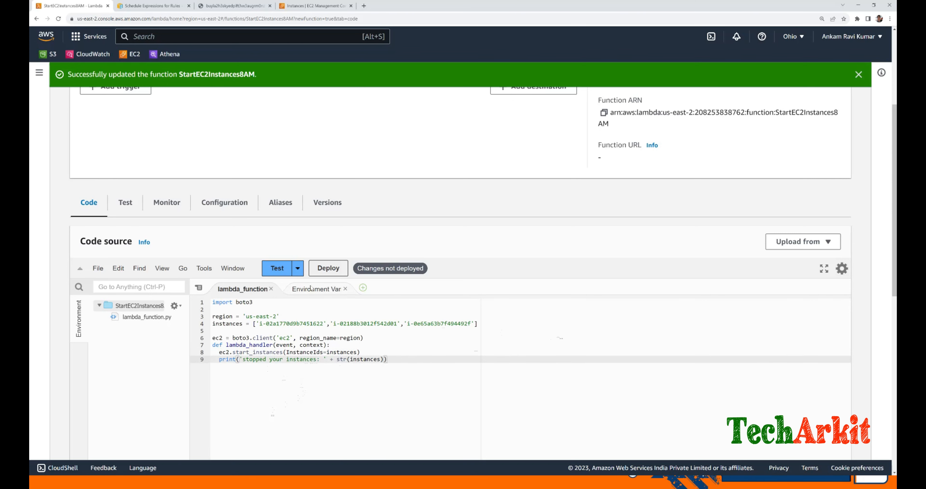
{"action": "left_click", "coordinate": [328, 268]}
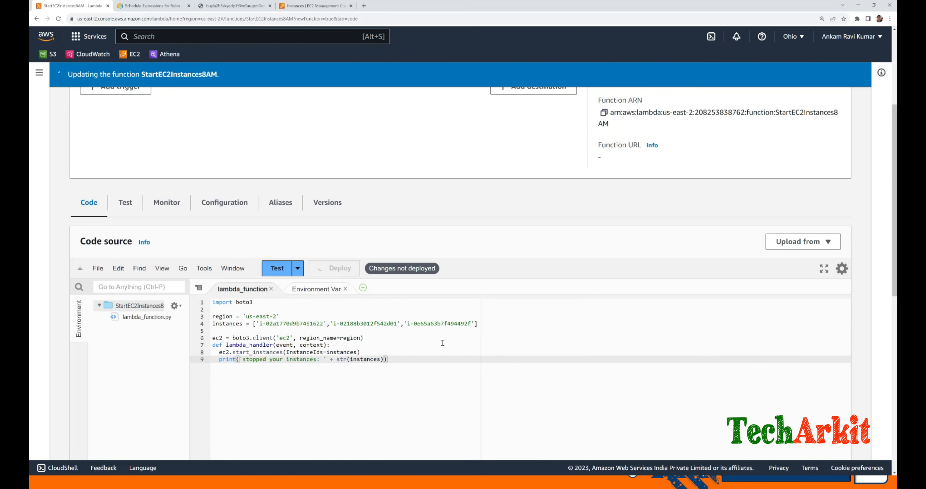
- Refresh the EC2 instance list to check the servers' states, and return to the Lambda function
{"action": "left_click", "coordinate": [313, 5]}
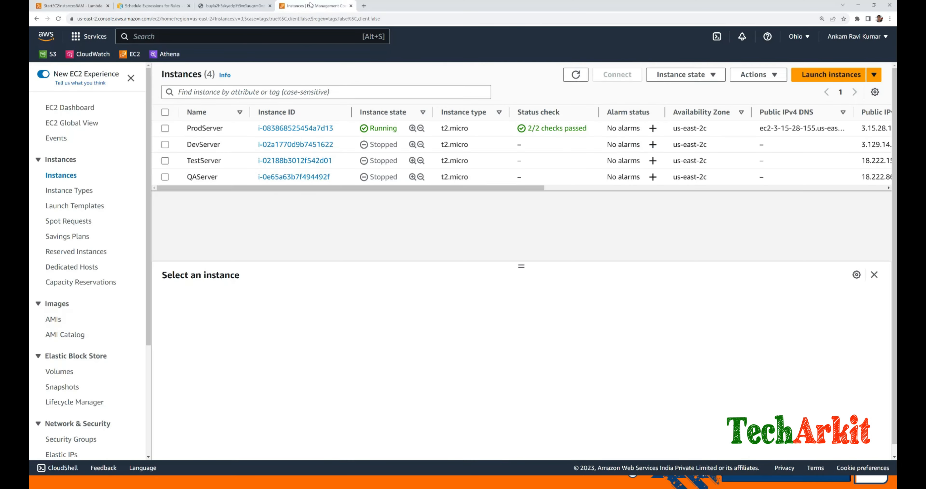
{"action": "left_click", "coordinate": [575, 78]}
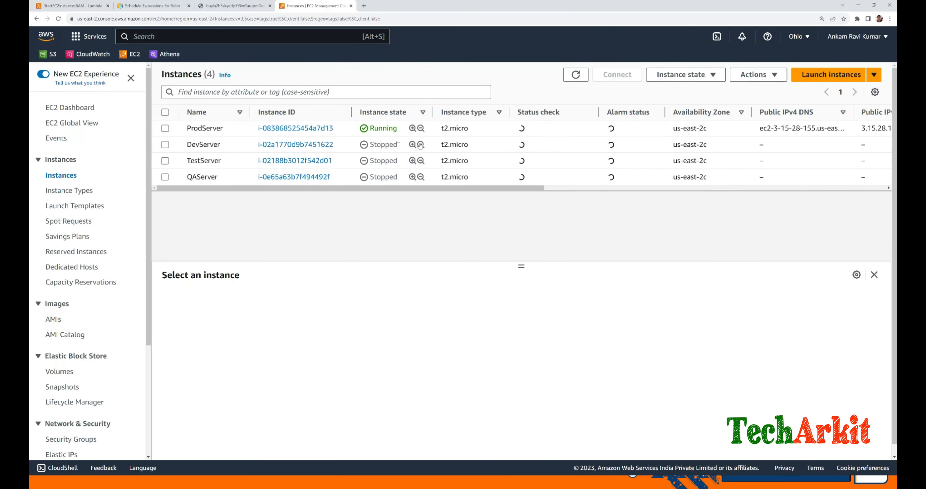
{"action": "left_click", "coordinate": [75, 4]}
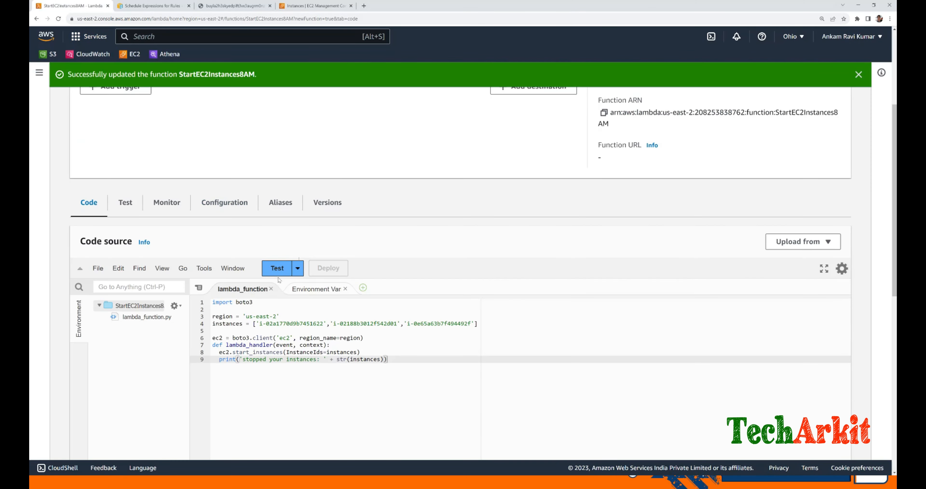
- Create and save a private test event named StartInstances using the hello-world template
{"action": "left_click", "coordinate": [278, 268]}
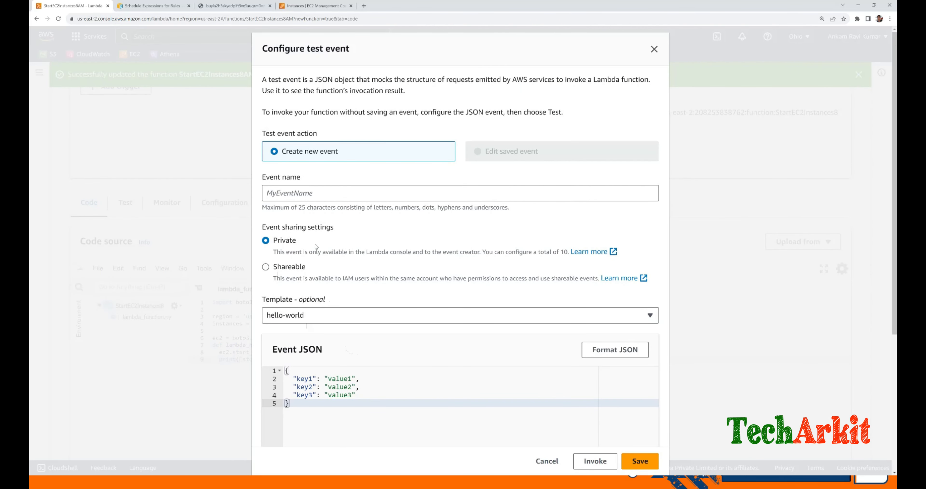
{"action": "left_click", "coordinate": [313, 194]}
{"action": "type", "text": "StartIn"}
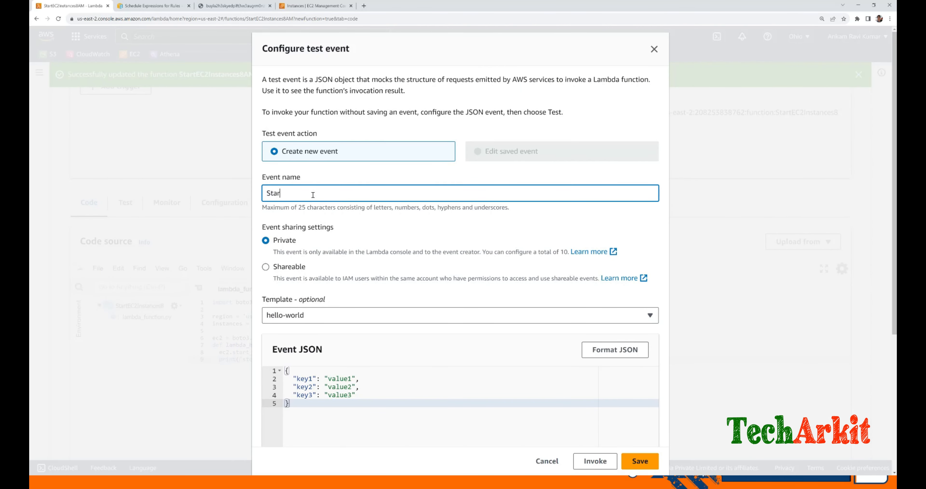
{"action": "type", "text": "stances"}
{"action": "left_click", "coordinate": [640, 461]}
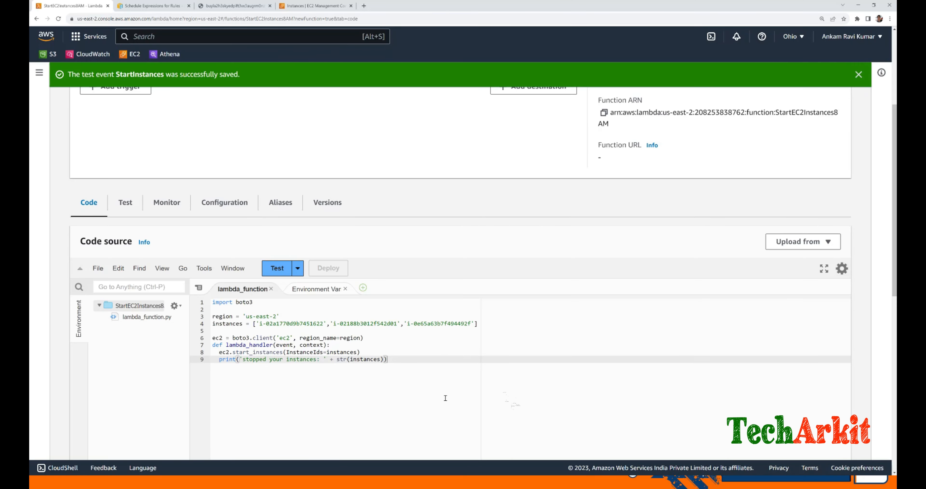
- Run the function with the StartInstances test event and examine the instances message in the function logs
{"action": "left_click", "coordinate": [274, 269]}
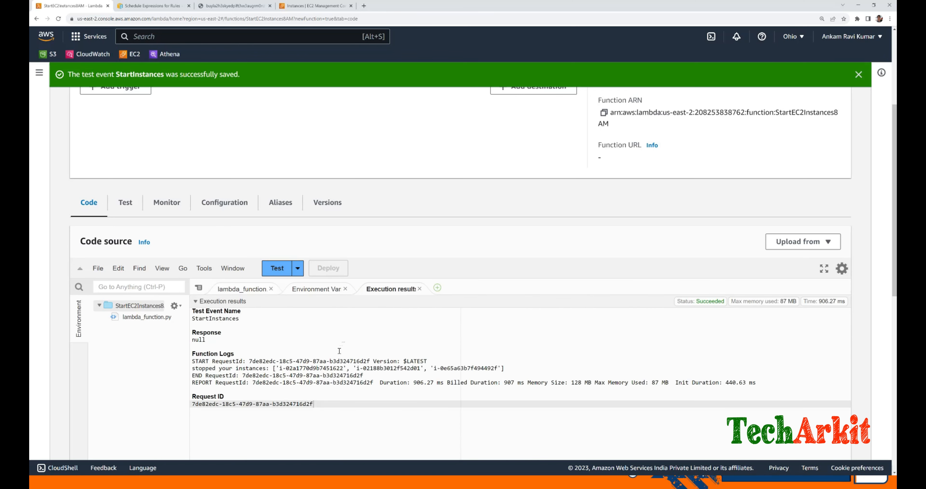
{"action": "left_click_drag", "start_coordinate": [196, 370], "coordinate": [524, 369]}
{"action": "left_click", "coordinate": [531, 369]}
- Change the printed message in lambda_function to "started your instances: " and deploy the function
{"action": "left_click", "coordinate": [242, 289]}
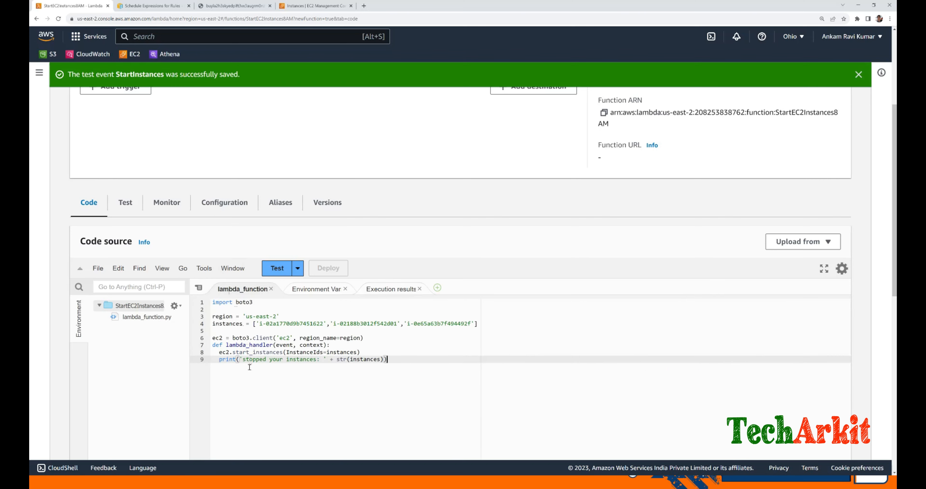
{"action": "key", "text": "BackSpace"}
{"action": "key", "text": "BackSpace"}
{"action": "key", "text": "BackSpace"}
{"action": "key", "text": "BackSpace"}
{"action": "key", "text": "BackSpace"}
{"action": "type", "text": "ar"}
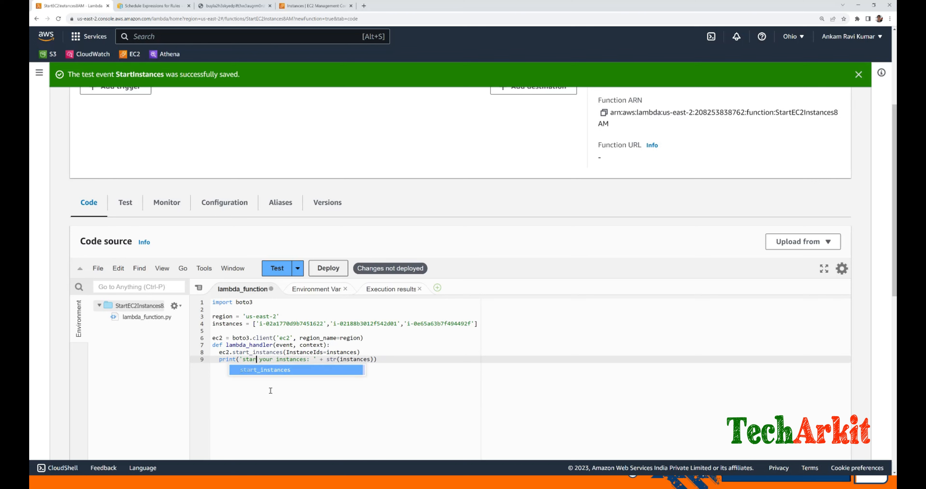
{"action": "type", "text": "ted"}
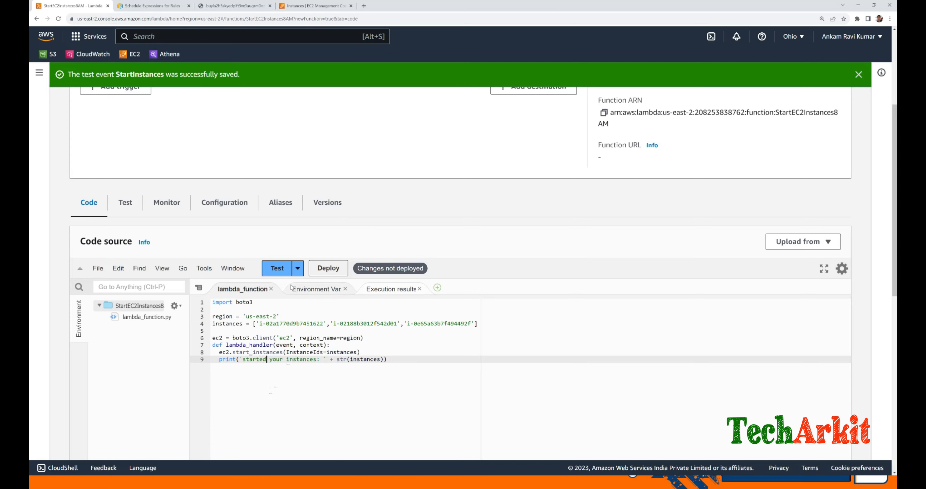
{"action": "left_click", "coordinate": [328, 268]}
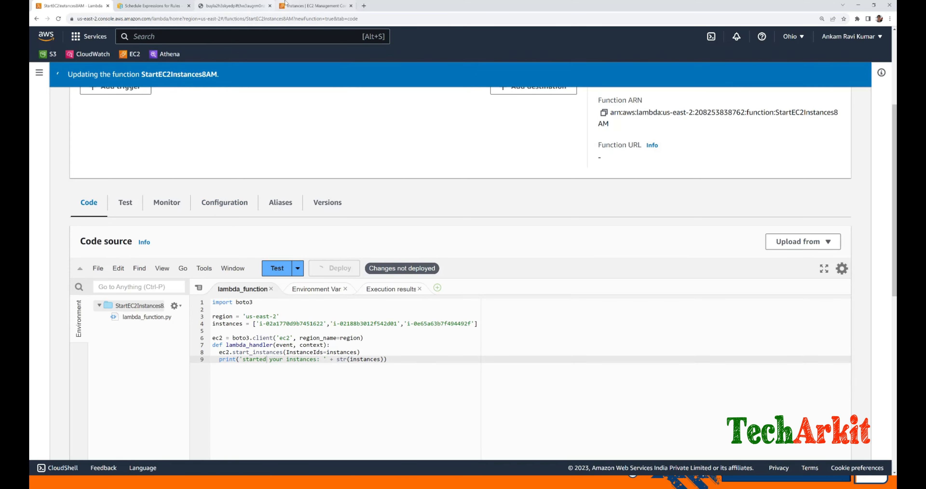
- Refresh the EC2 instance list and check the states of DevServer, TestServer and QAServer
{"action": "left_click", "coordinate": [313, 5]}
{"action": "left_click", "coordinate": [576, 75]}
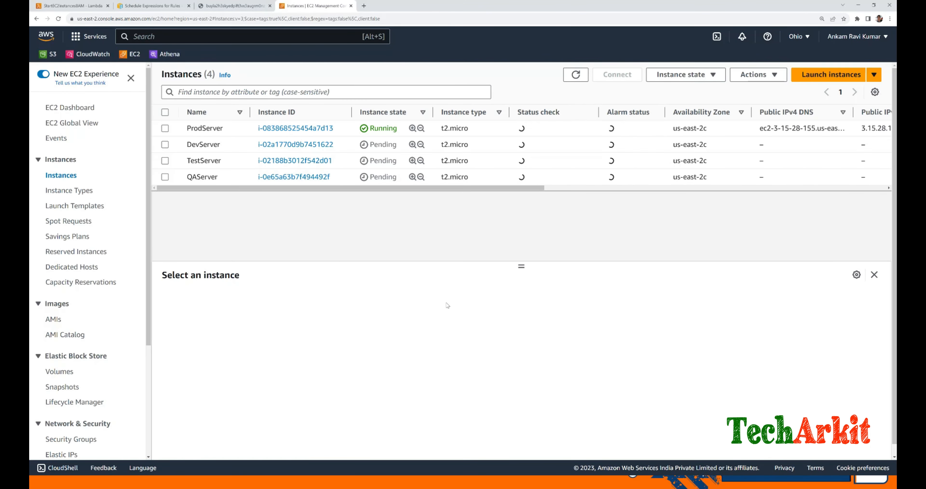
{"action": "left_click_drag", "start_coordinate": [374, 144], "coordinate": [397, 160]}
{"action": "left_click", "coordinate": [386, 177]}
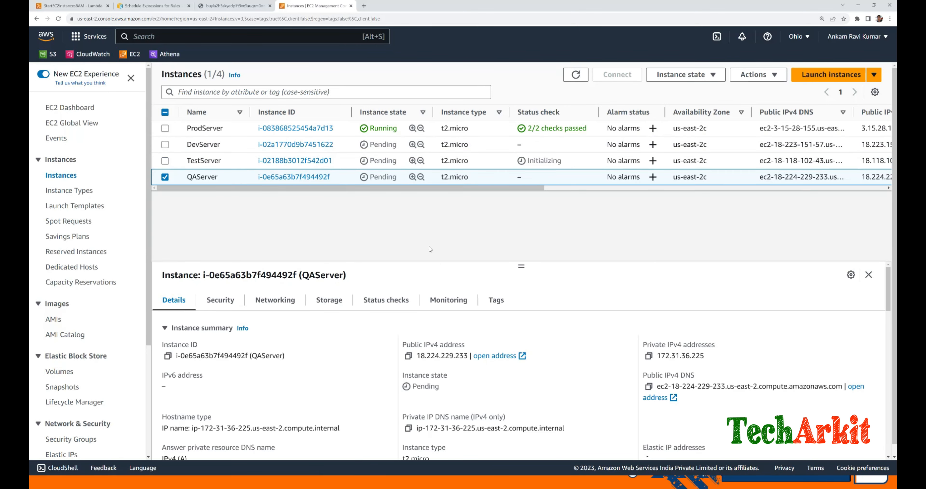
{"action": "left_click", "coordinate": [165, 176]}
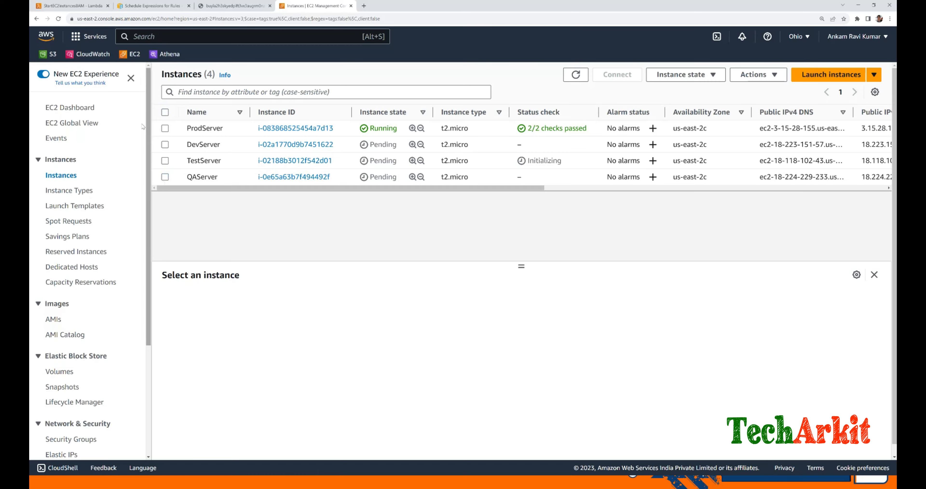
- Return to the StartEC2Instances8AM Lambda function and review its lambda_function code
{"action": "left_click", "coordinate": [151, 6]}
{"action": "left_click", "coordinate": [91, 4]}
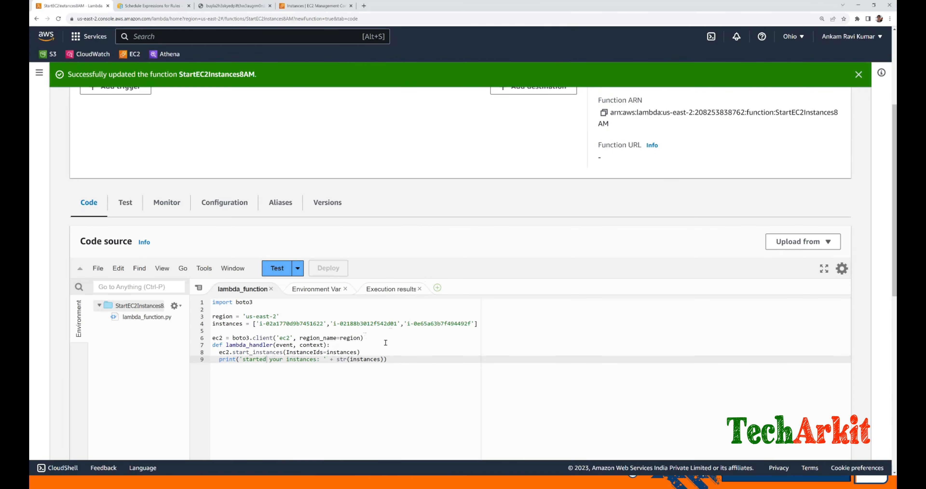
{"action": "left_click_drag", "start_coordinate": [387, 359], "coordinate": [197, 310]}
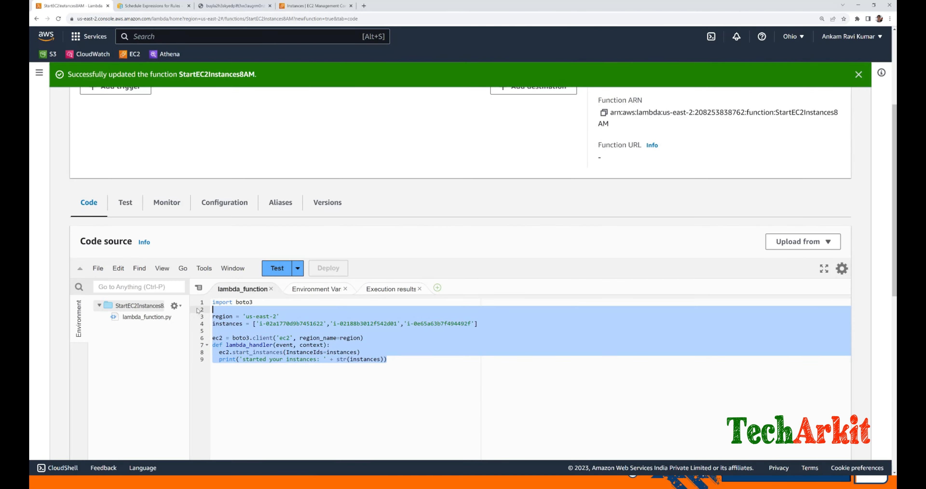
{"action": "left_click", "coordinate": [427, 374]}
- Start adding a trigger to the StartEC2Instances8AM function with EventBridge (CloudWatch Events) as its source
{"action": "scroll", "coordinate": [221, 245], "scroll_direction": "up", "scroll_amount": 5}
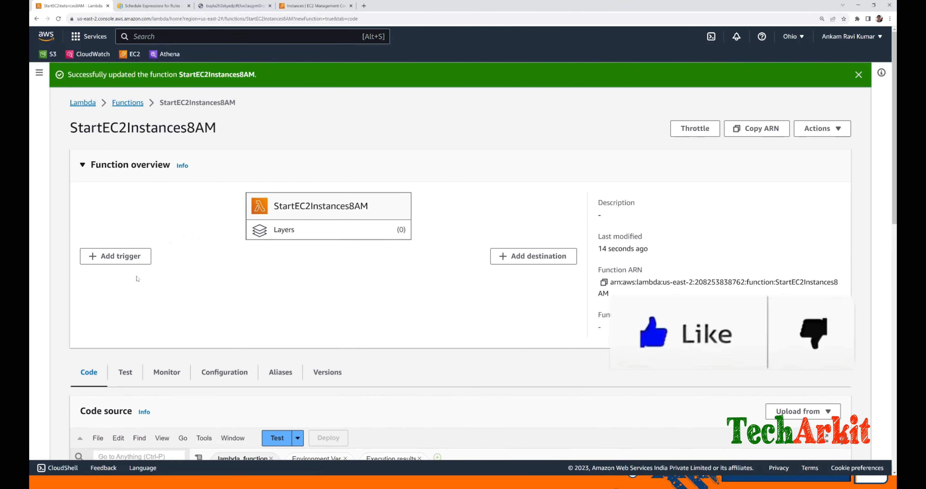
{"action": "left_click", "coordinate": [111, 259]}
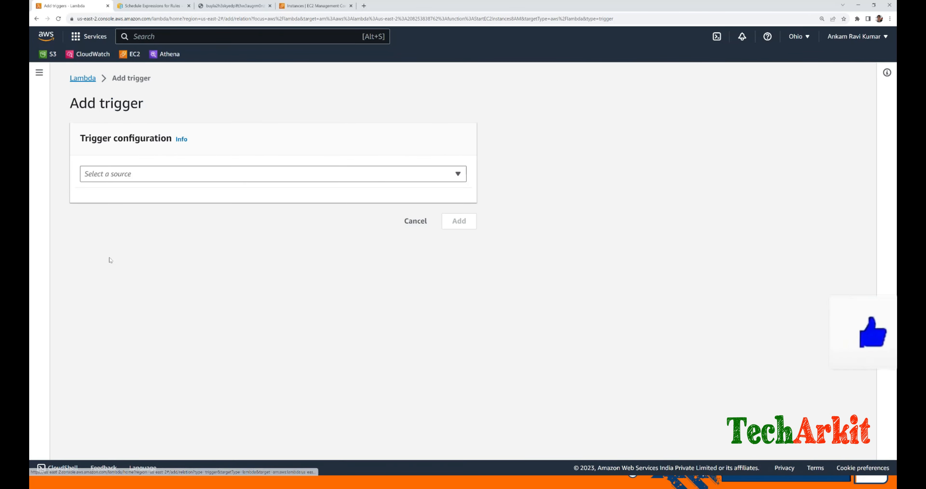
{"action": "left_click", "coordinate": [270, 178]}
{"action": "scroll", "coordinate": [187, 350], "scroll_direction": "down", "scroll_amount": 2}
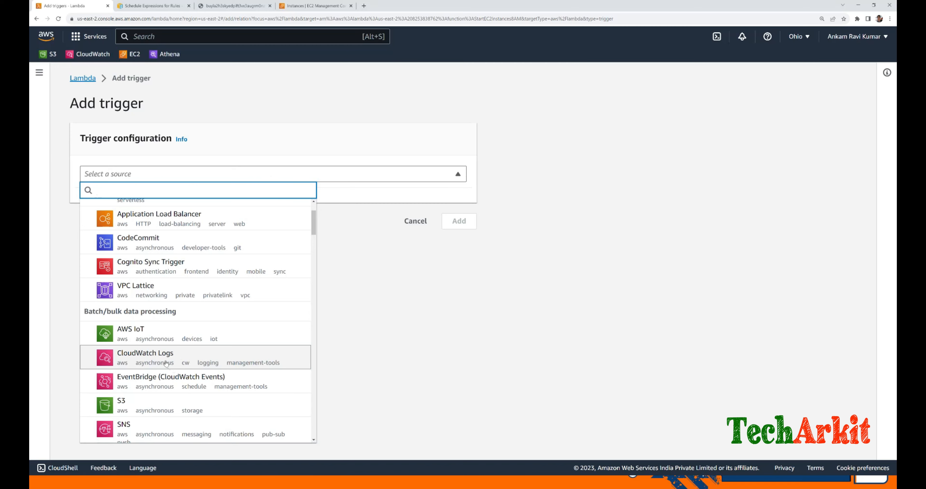
{"action": "left_click", "coordinate": [163, 383]}
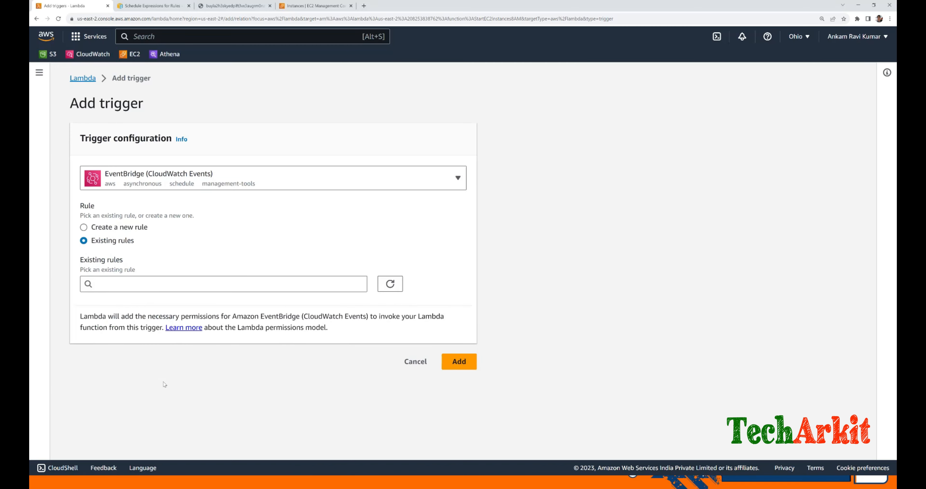
- Choose to create a new rule for the trigger, using StartEC2Instances8AM as both the rule name and description
{"action": "left_click", "coordinate": [119, 227]}
{"action": "scroll", "coordinate": [119, 229], "scroll_direction": "down", "scroll_amount": 2}
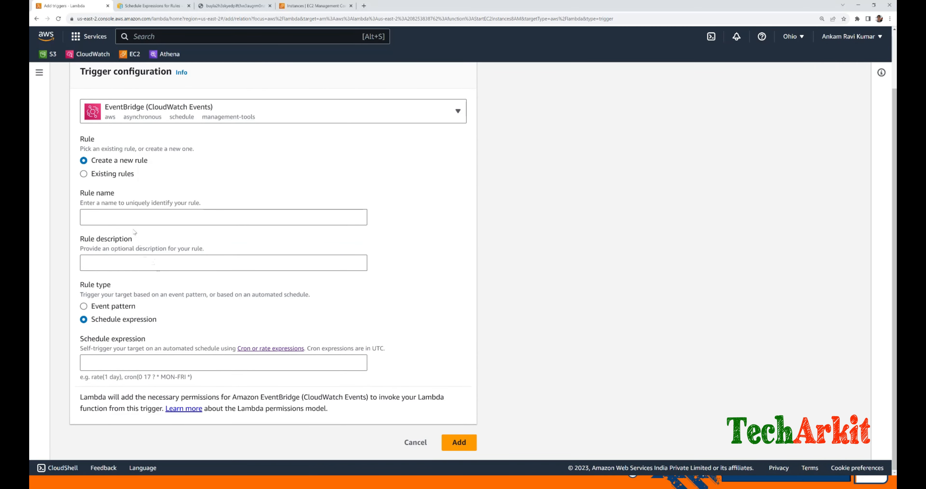
{"action": "left_click", "coordinate": [129, 216]}
{"action": "type", "text": "Star"}
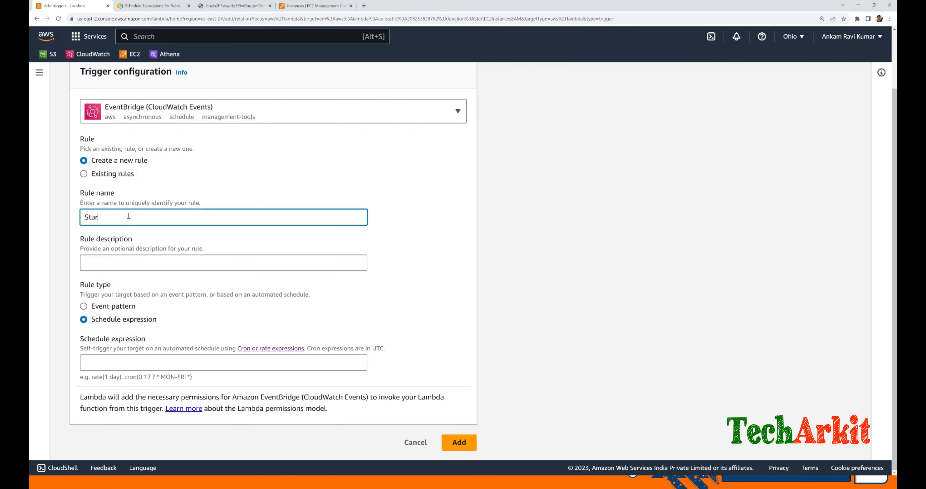
{"action": "type", "text": "tEC2Instances8AM"}
{"action": "double_click", "coordinate": [94, 217]}
{"action": "key", "text": "ctrl+c"}
{"action": "left_click", "coordinate": [108, 256]}
{"action": "key", "text": "ctrl+v"}
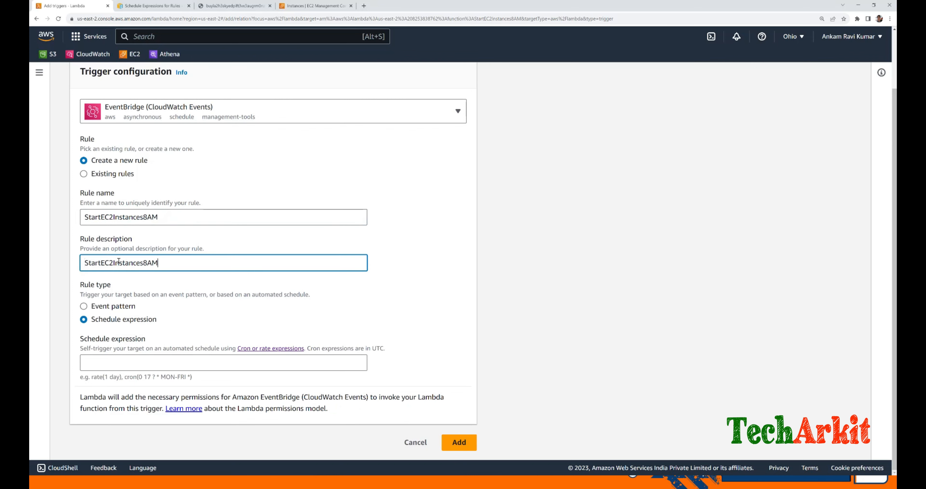
- Set the rule's schedule expression to cron(0 8 * * ? *) and add the trigger to the function
{"action": "left_click", "coordinate": [136, 361]}
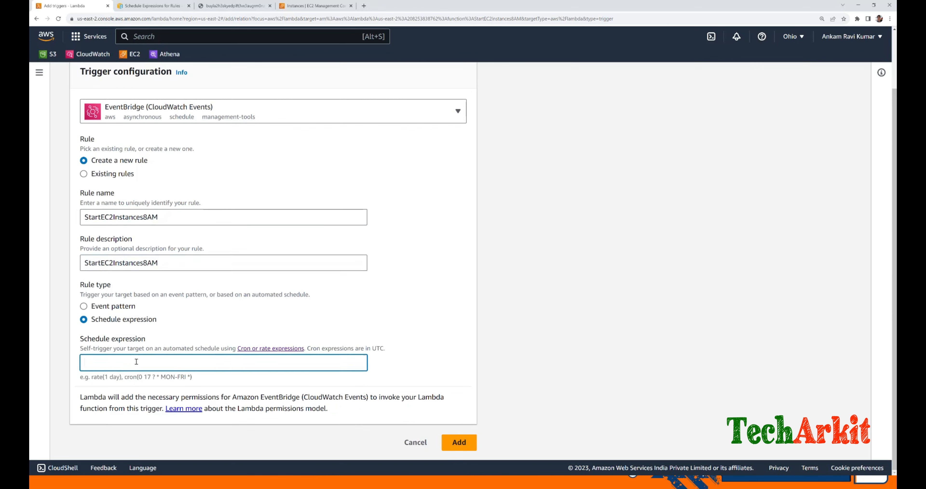
{"action": "type", "text": "cron(0 "}
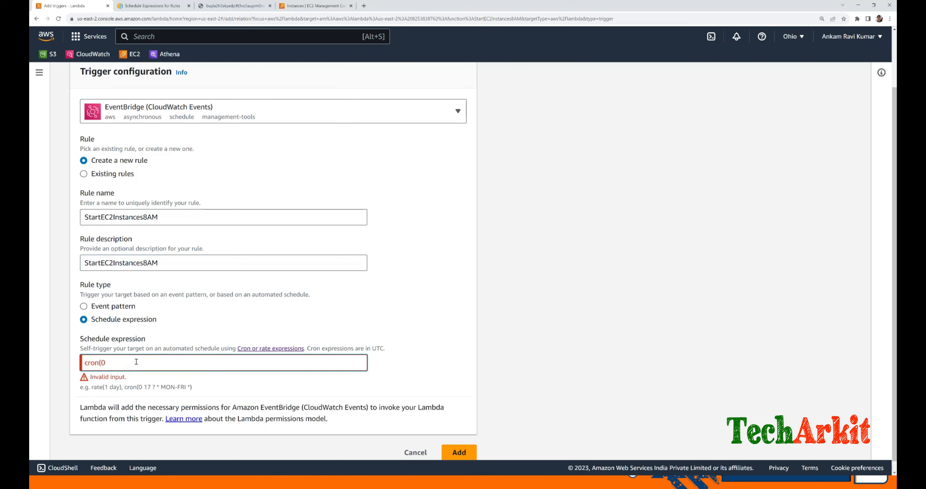
{"action": "type", "text": "8 * * ? *)"}
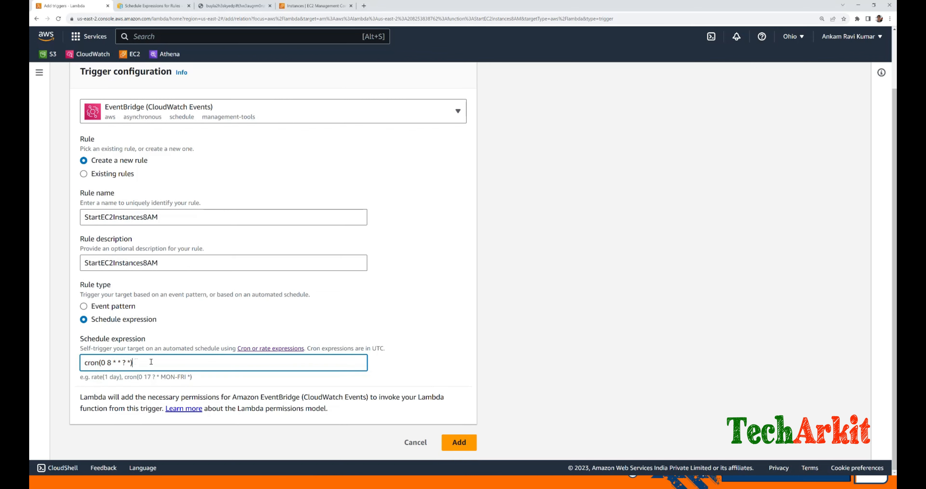
{"action": "key", "text": "Return"}
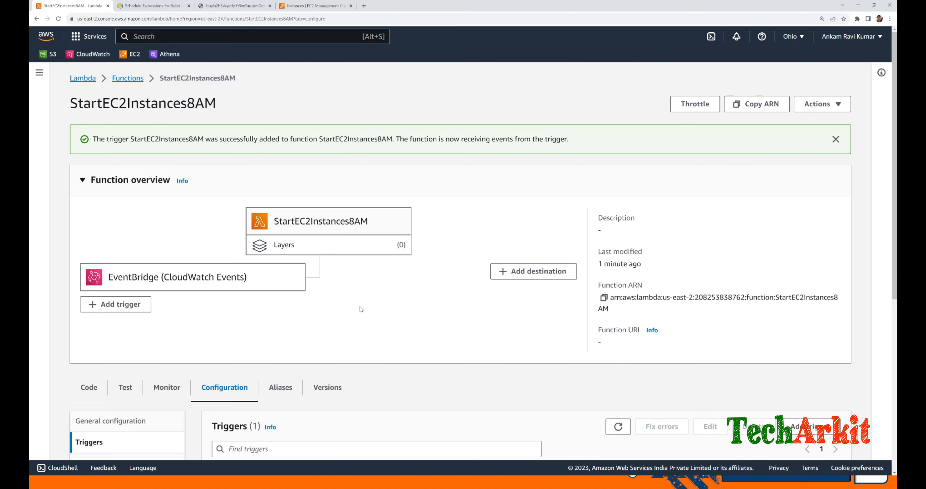
- Check the function's StartEC2Instances8AM EventBridge trigger and its rule state, and return to the list of Lambda functions
{"action": "scroll", "coordinate": [425, 316], "scroll_direction": "down", "scroll_amount": 2}
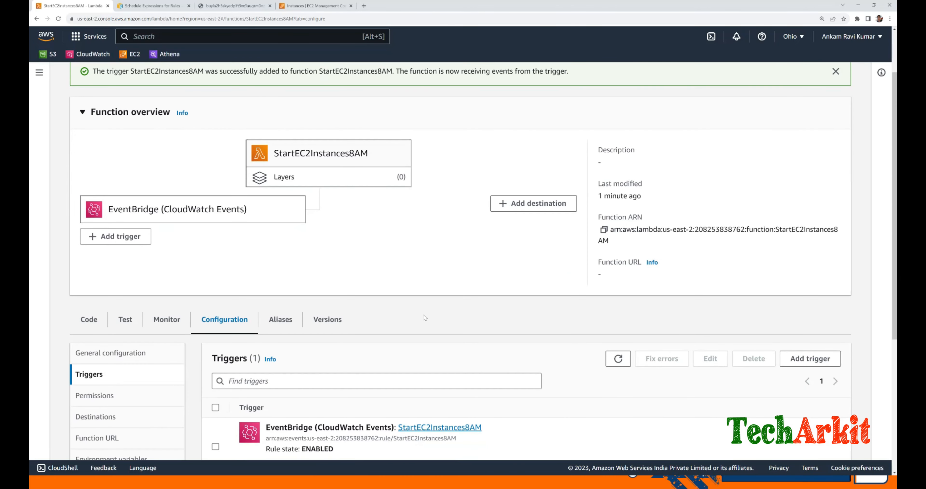
{"action": "scroll", "coordinate": [424, 317], "scroll_direction": "down", "scroll_amount": 3}
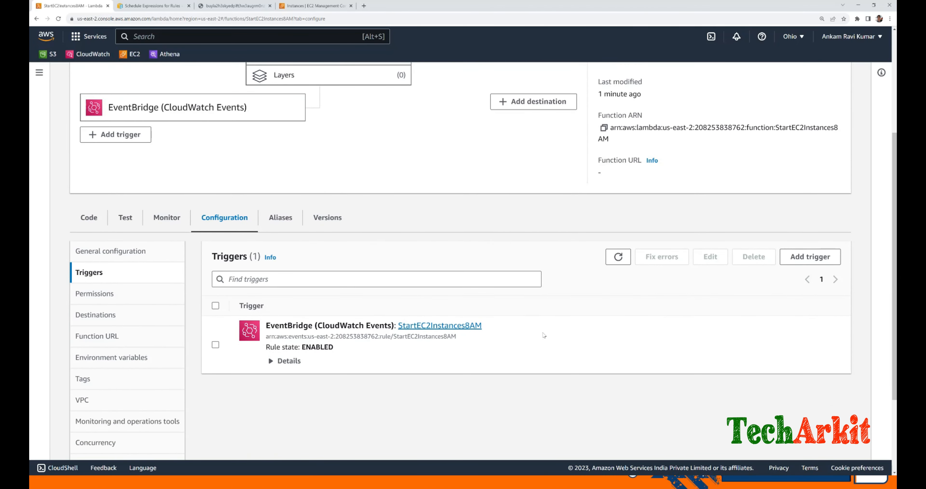
{"action": "left_click_drag", "start_coordinate": [523, 335], "coordinate": [399, 327]}
{"action": "left_click", "coordinate": [554, 343]}
{"action": "scroll", "coordinate": [373, 345], "scroll_direction": "up", "scroll_amount": 5}
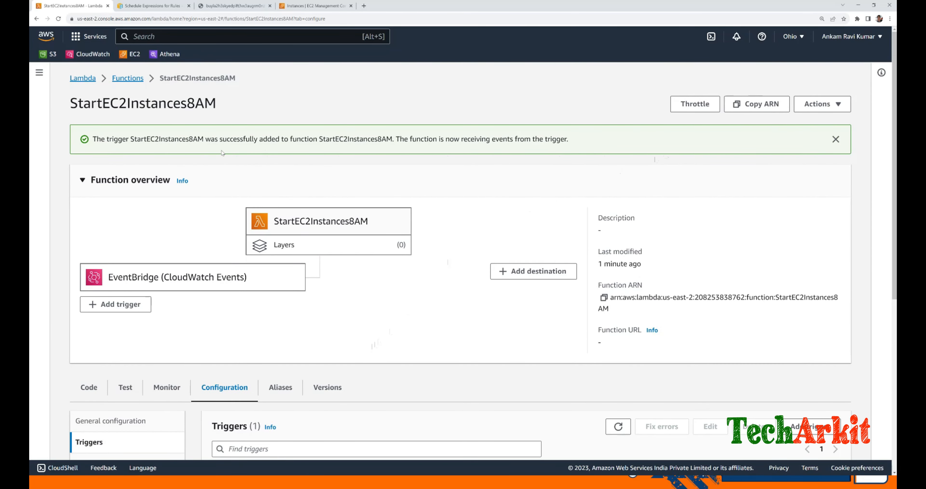
{"action": "left_click", "coordinate": [133, 78]}
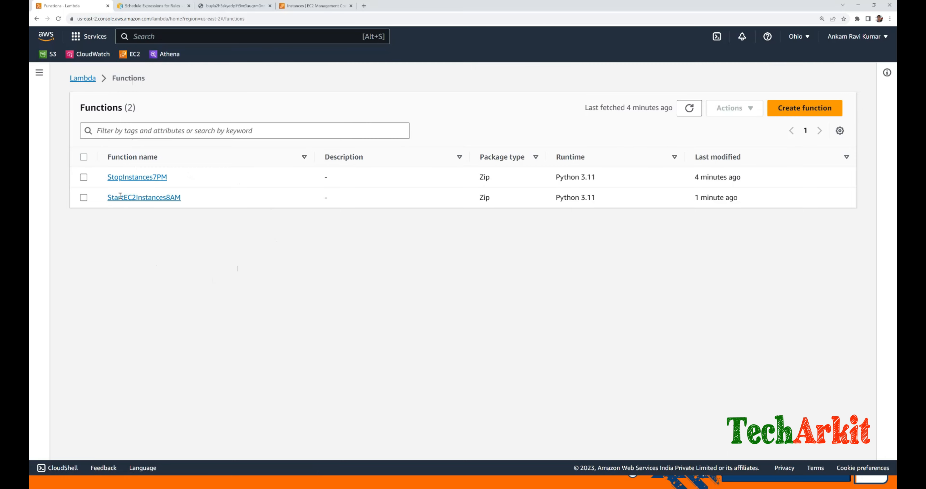